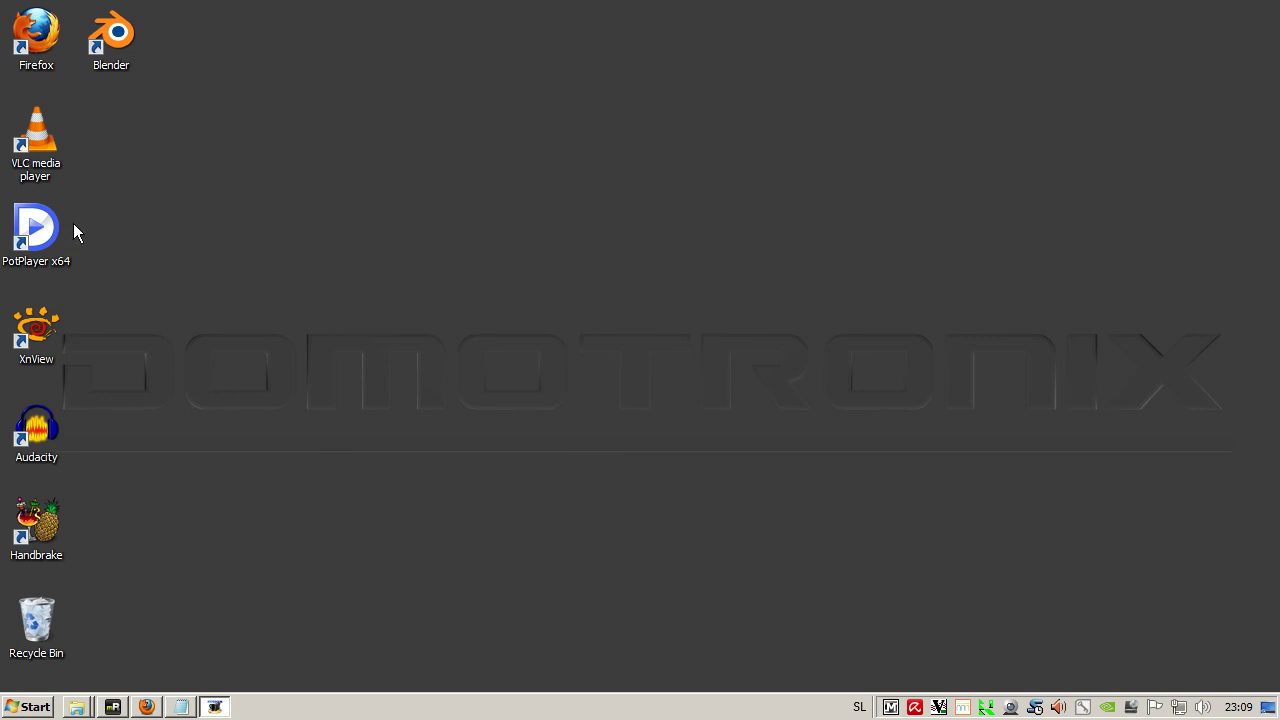
Step: Save AddressBookConverter.xls from the Files/01 index into the Downloads folder
left_click(148, 707)
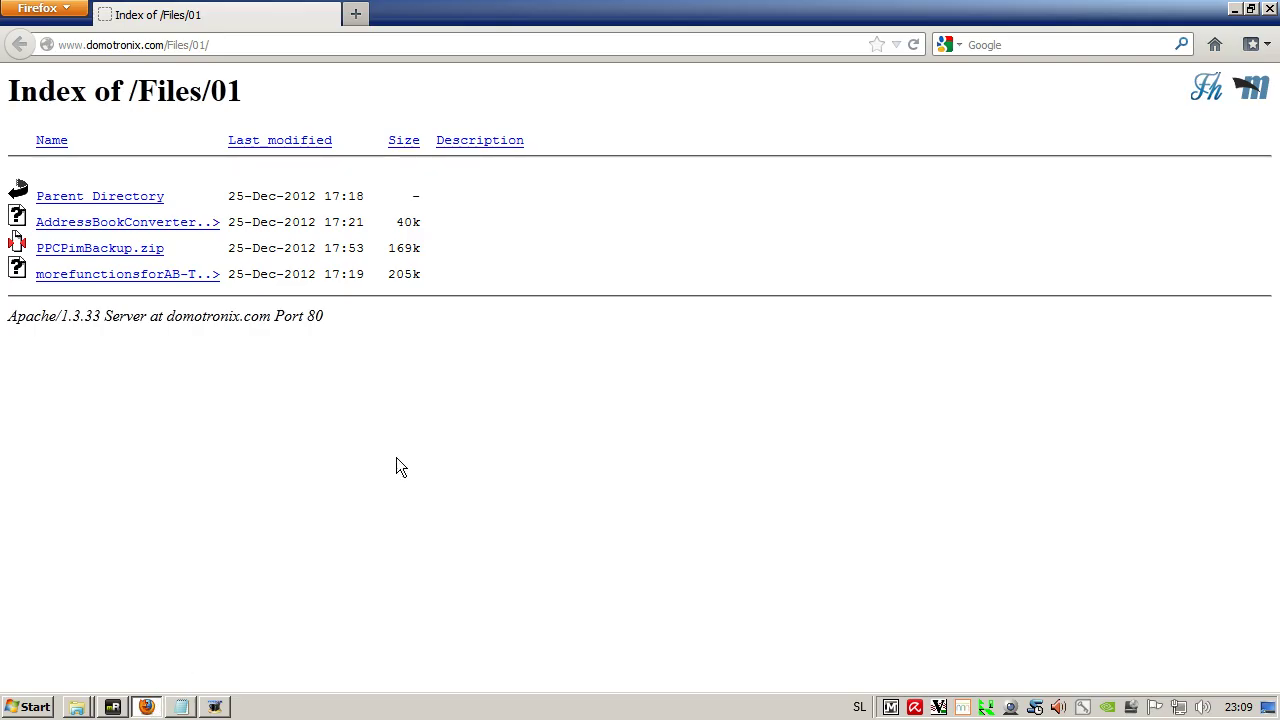
right_click(148, 228)
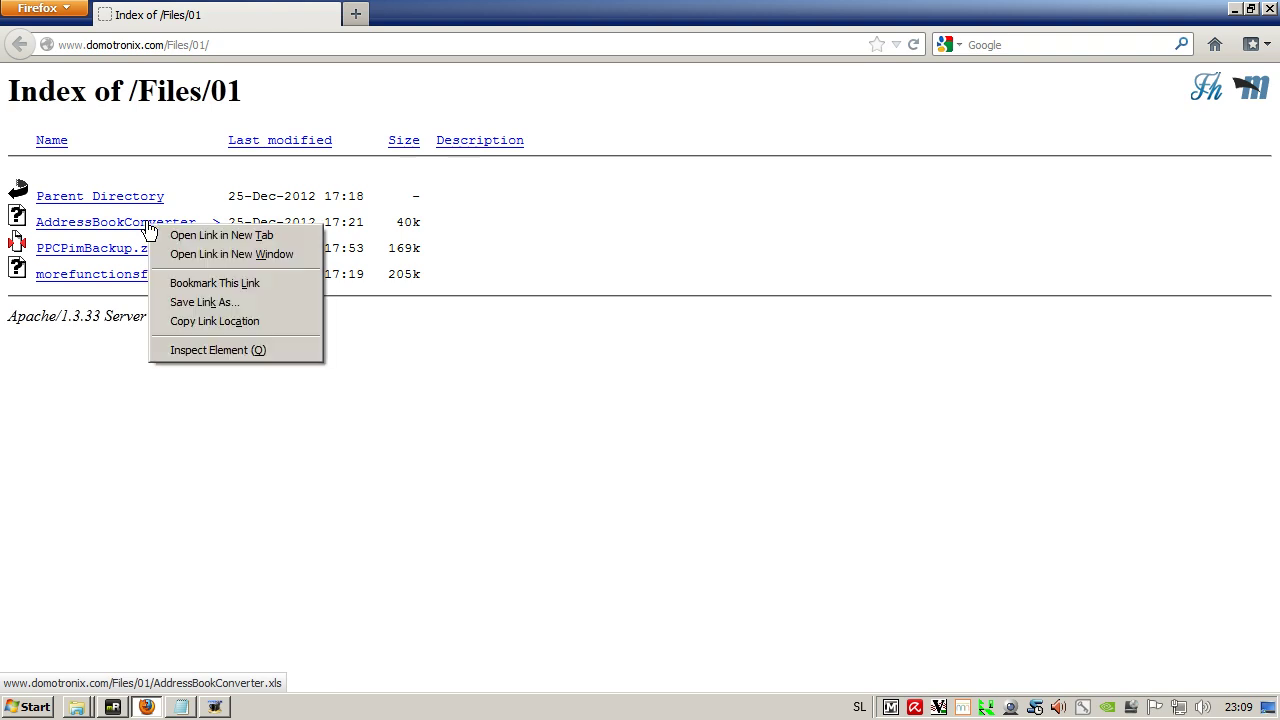
left_click(195, 302)
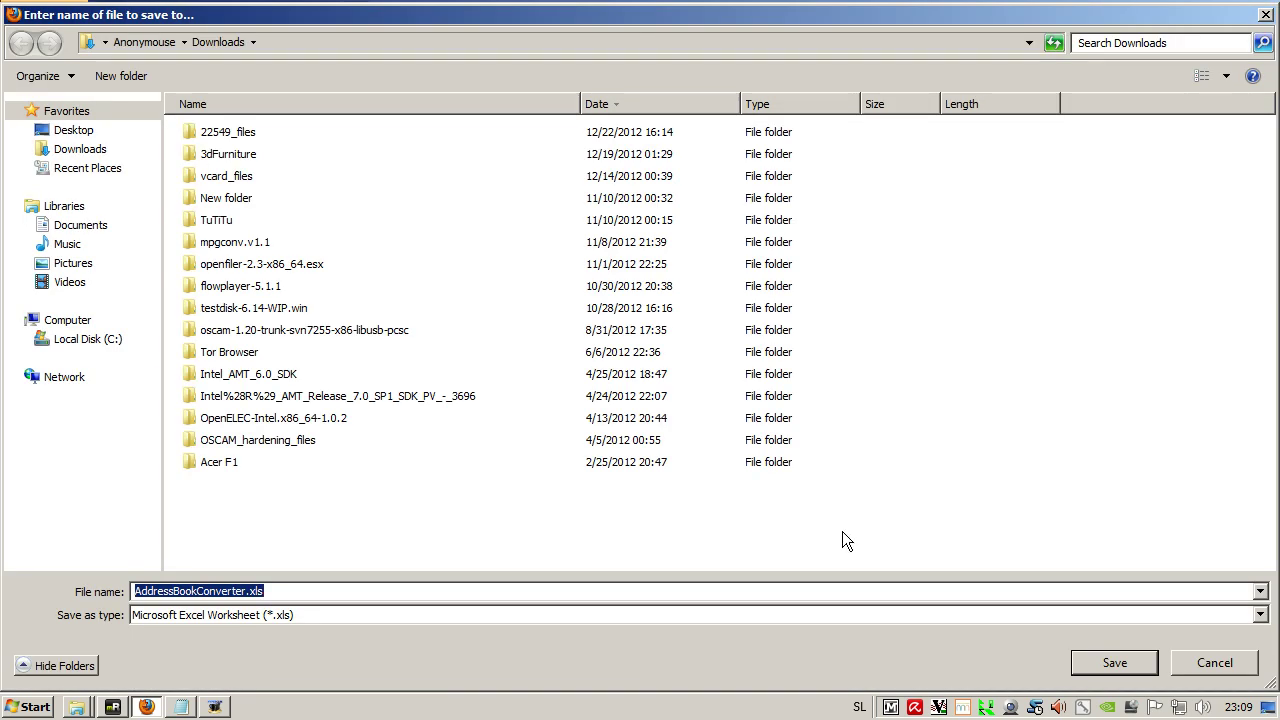
left_click(1100, 670)
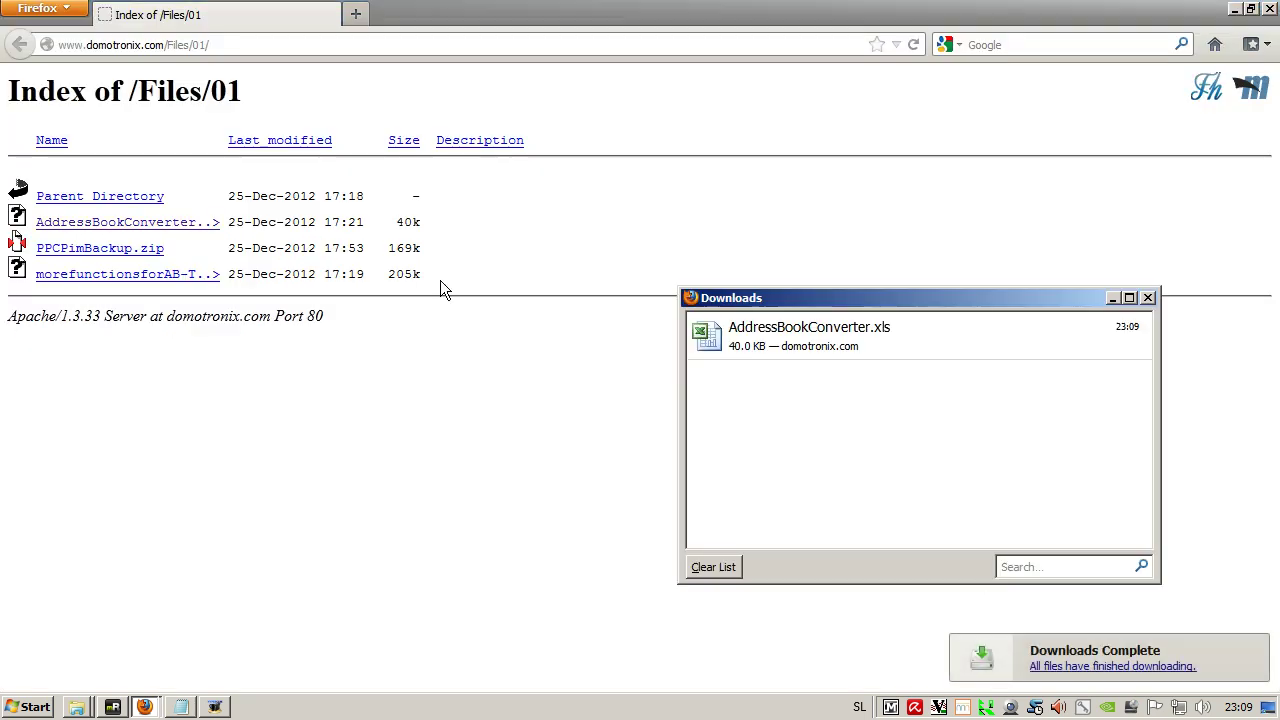
Step: Save PPCPimBackup.zip to the desktop
right_click(92, 250)
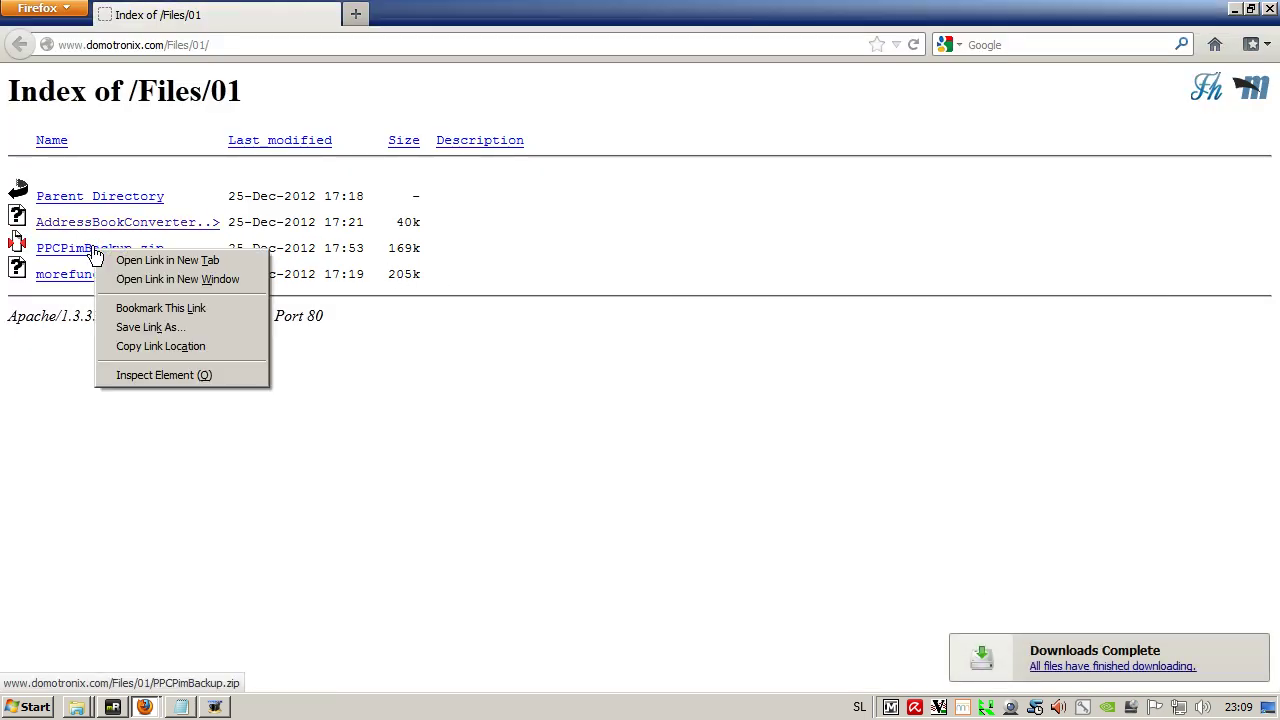
left_click(170, 328)
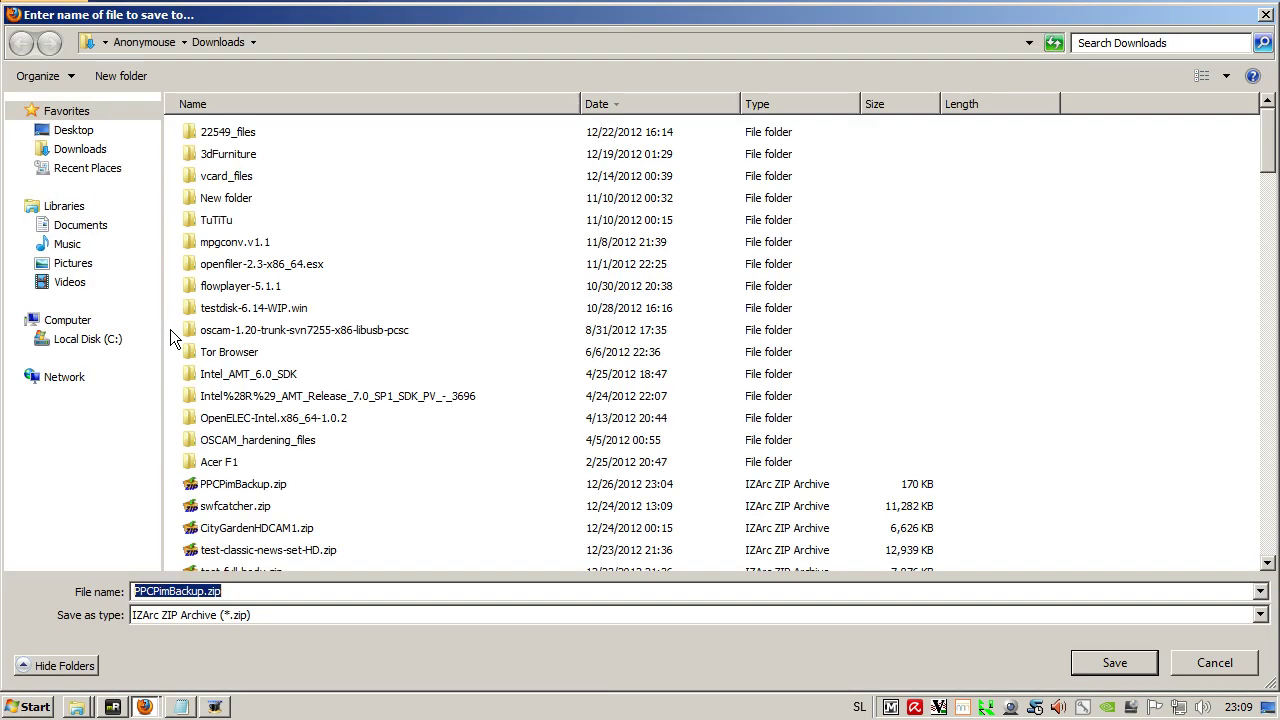
left_click(74, 128)
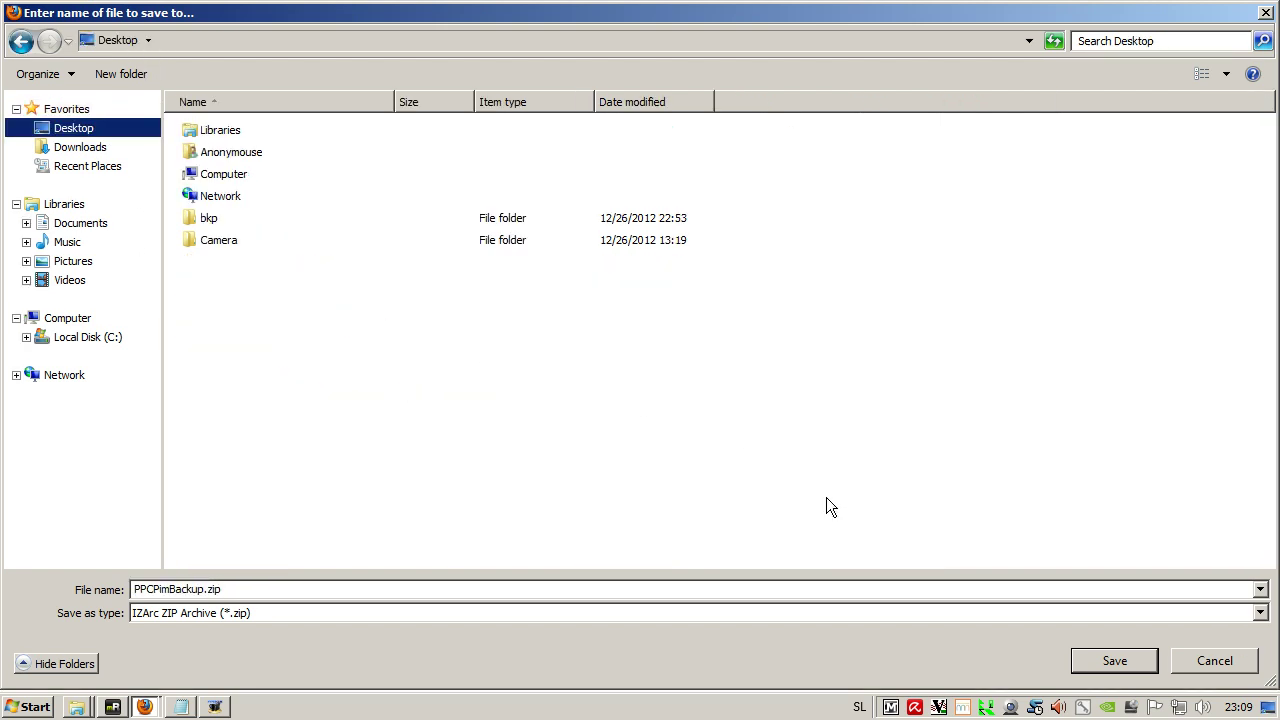
left_click(1115, 660)
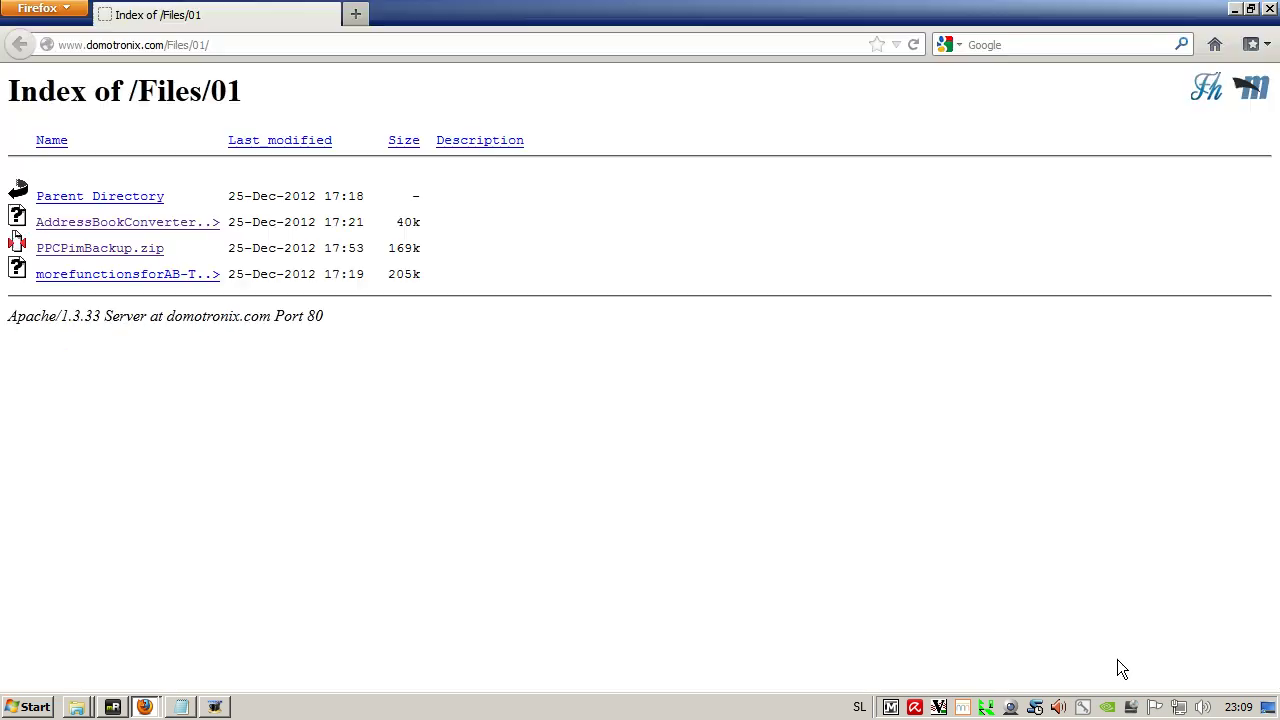
Step: Save AddressBookConverter.xls and morefunctionsforAB-TB3-0.6.8.1.xpi to the desktop
right_click(106, 222)
left_click(203, 280)
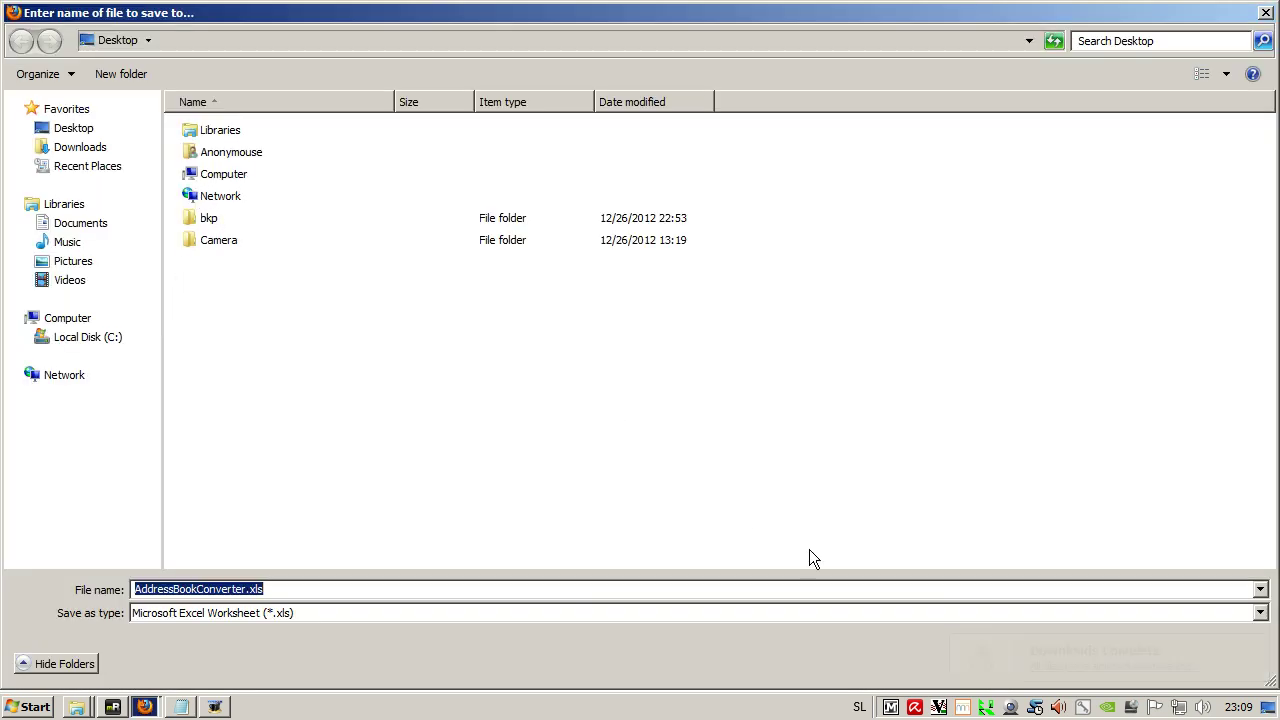
left_click(1134, 662)
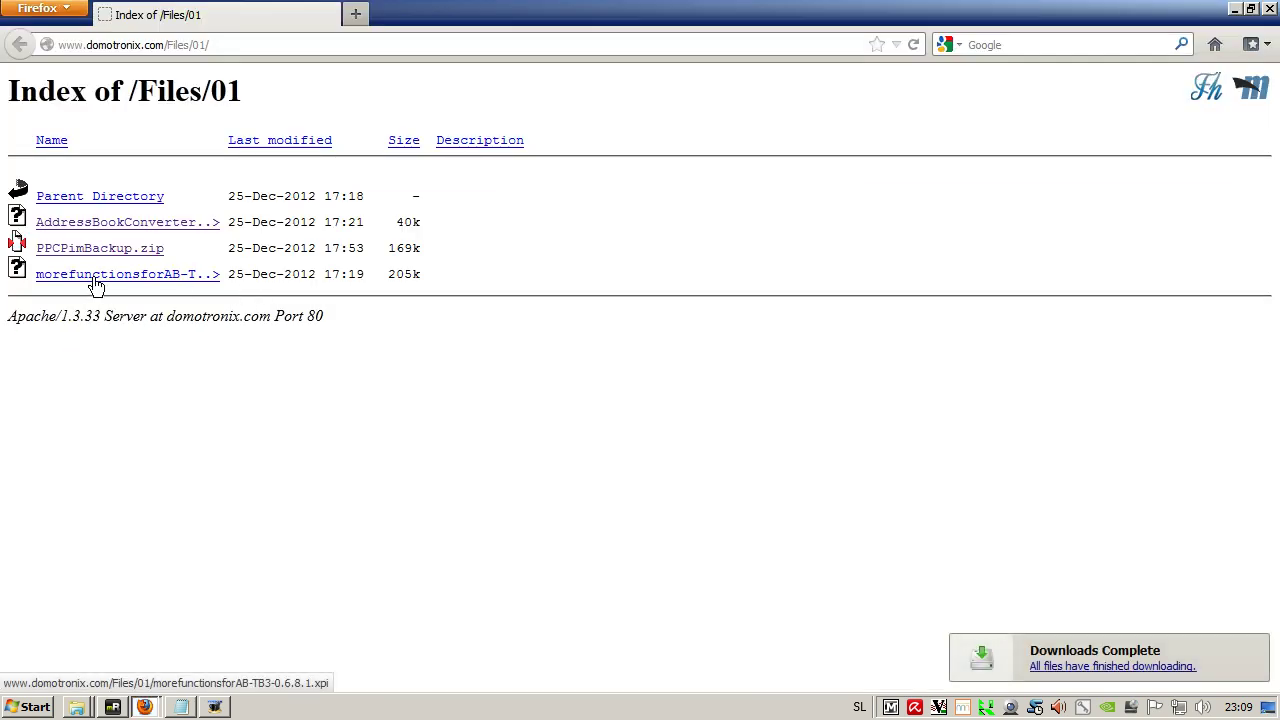
right_click(101, 283)
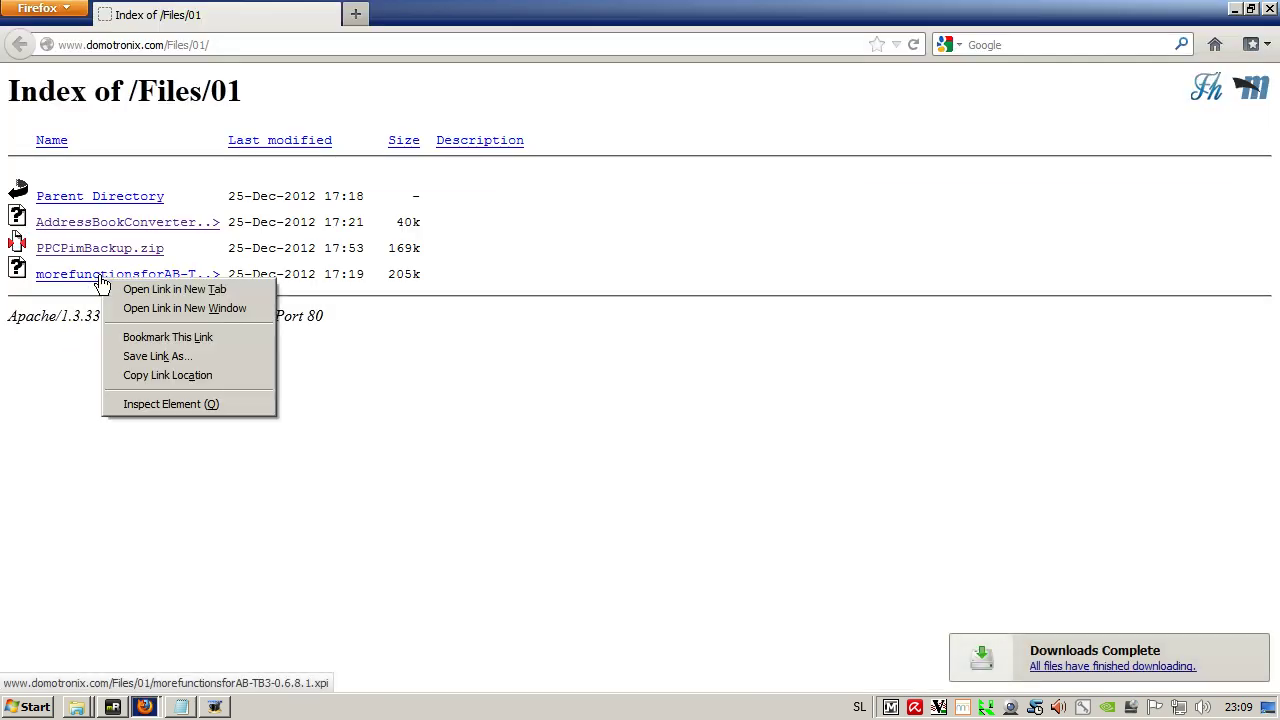
left_click(158, 357)
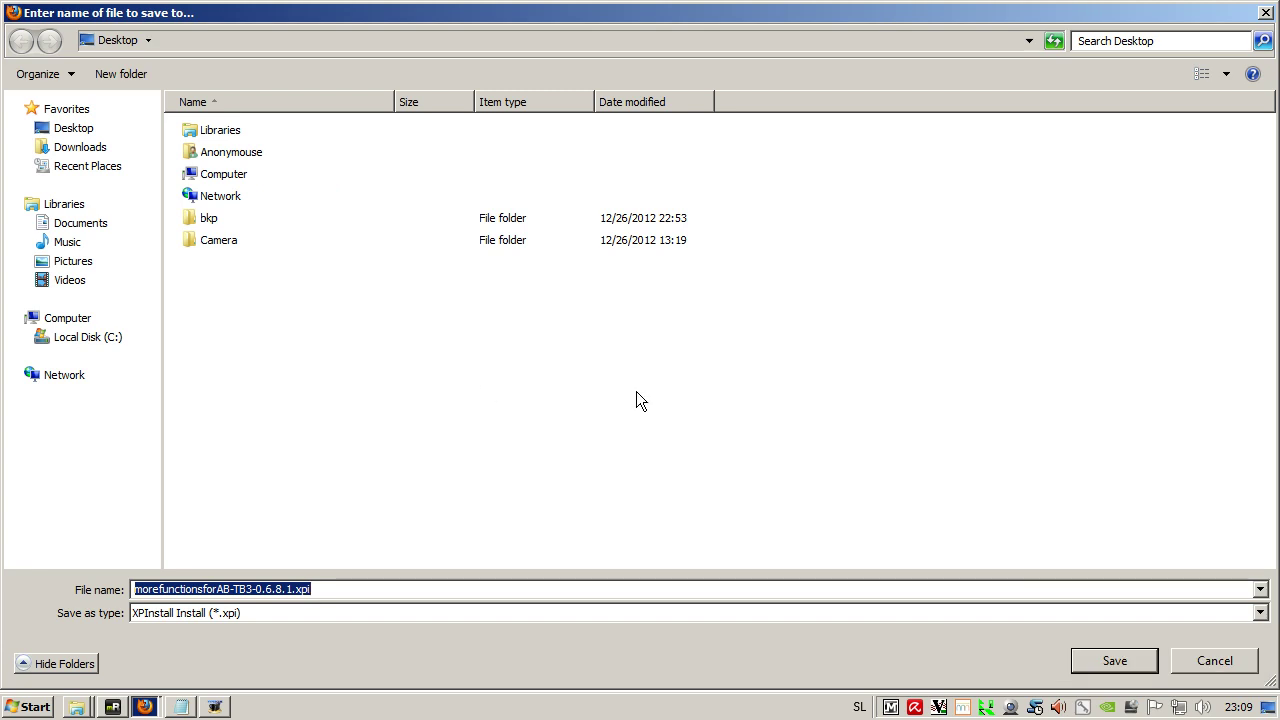
left_click(1103, 663)
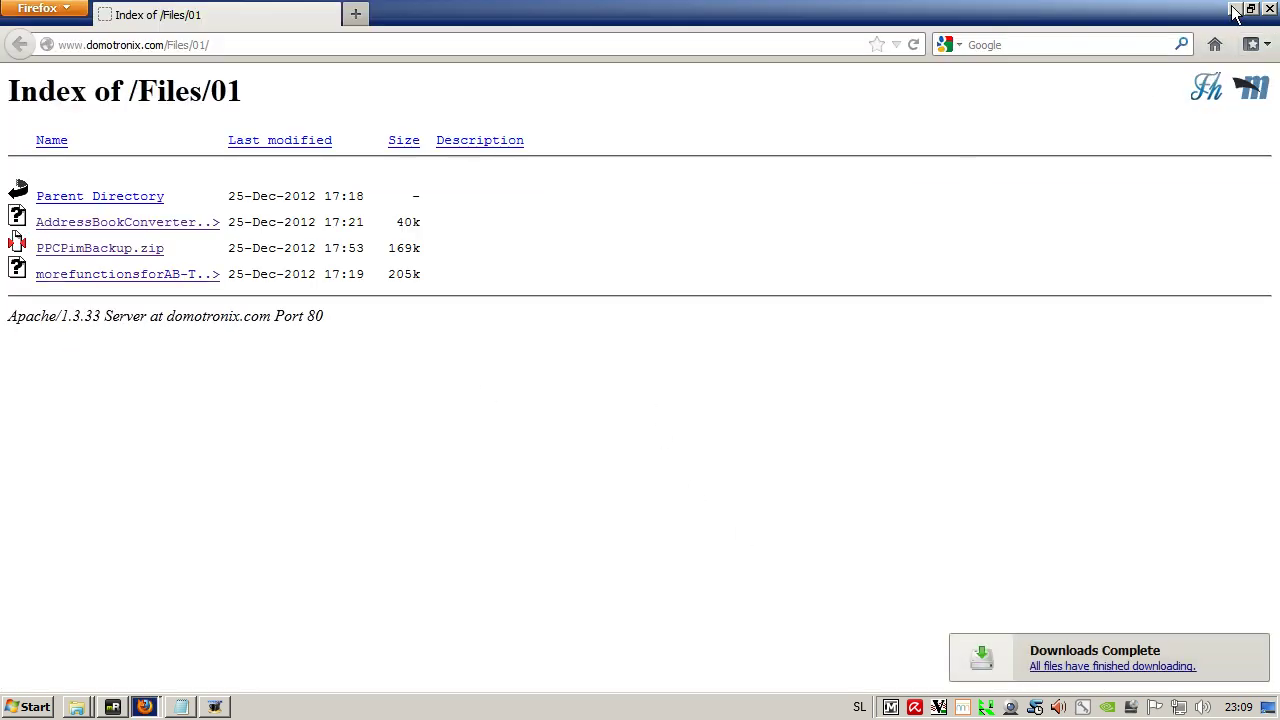
Step: Open PPCPimBackup.zip from the desktop and drag PPCPimBackup.exe out onto the desktop
left_click(1235, 9)
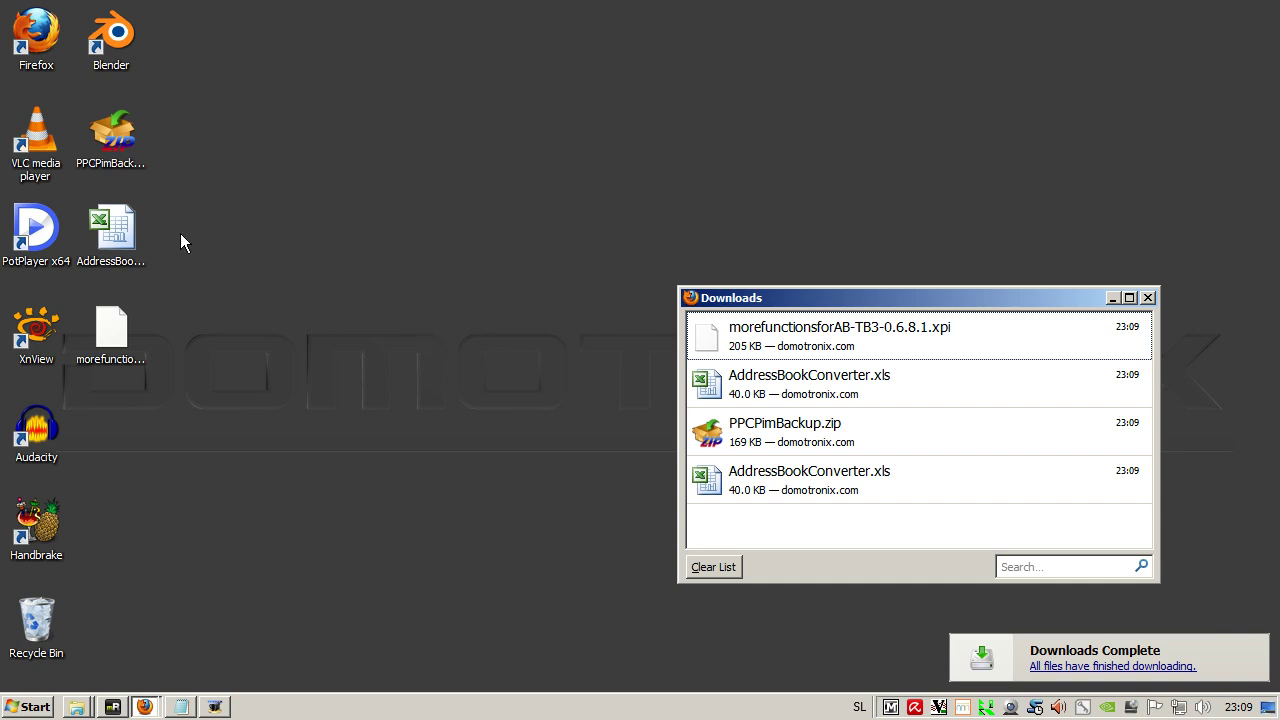
left_click(111, 136)
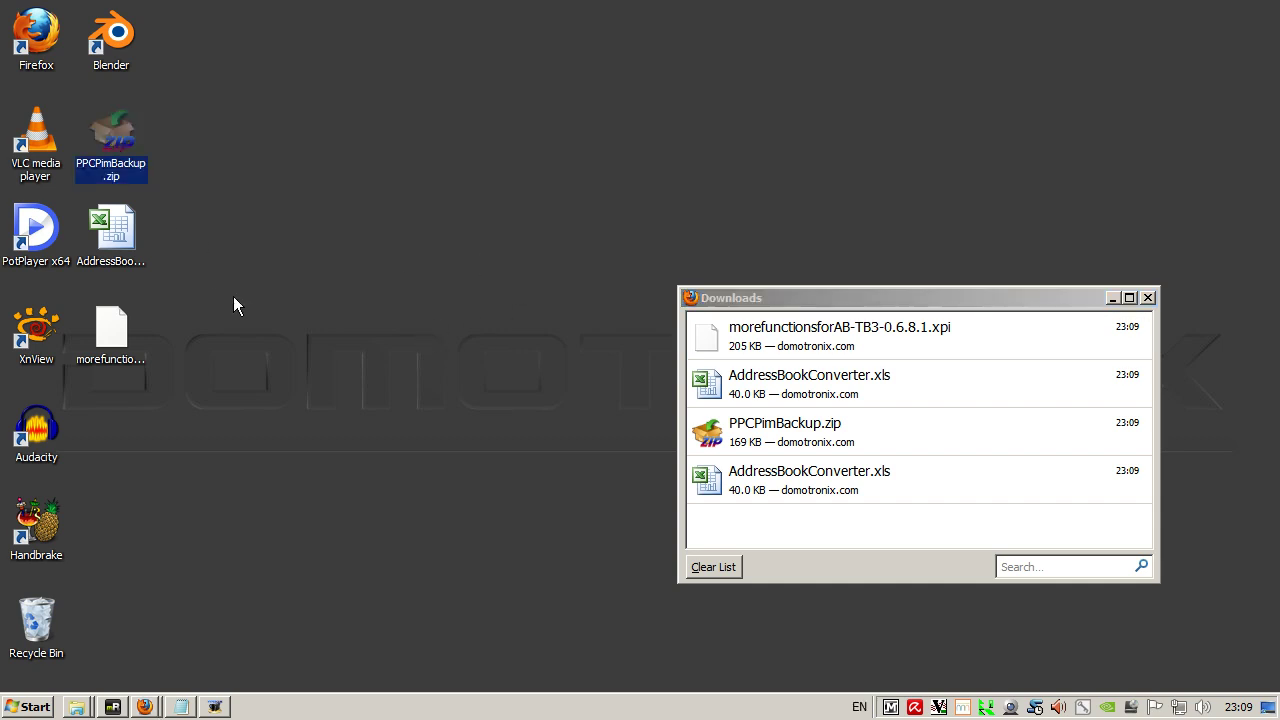
double_click(110, 147)
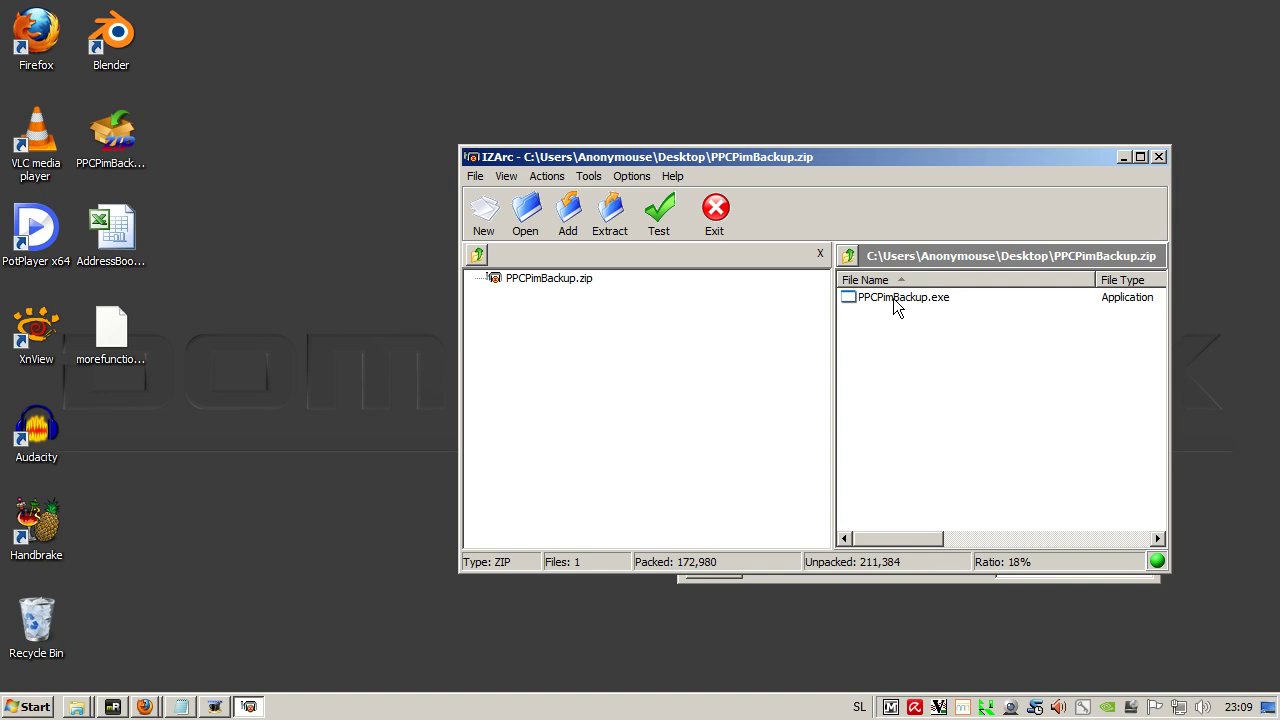
left_click_drag(895, 308, 357, 266)
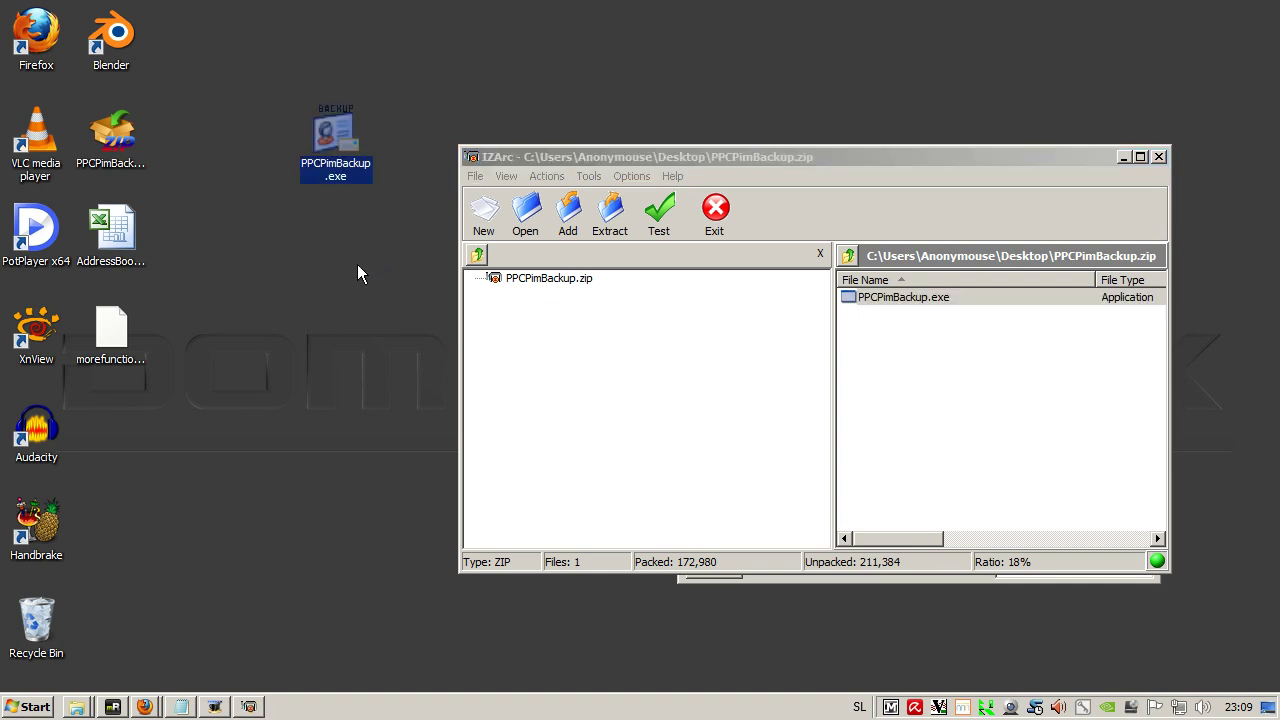
left_click(1160, 157)
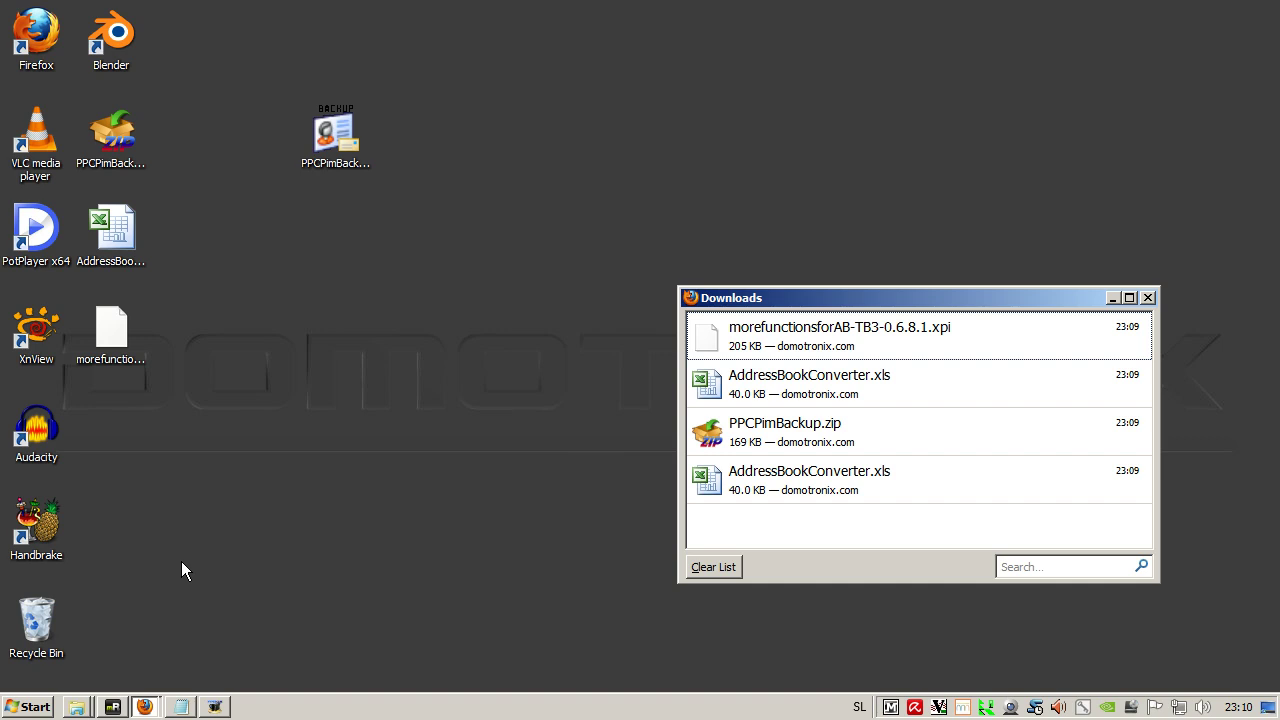
Step: Open Removable Disk (D:) and copy PPCPimBackup.exe into it from the desktop
left_click(575, 230)
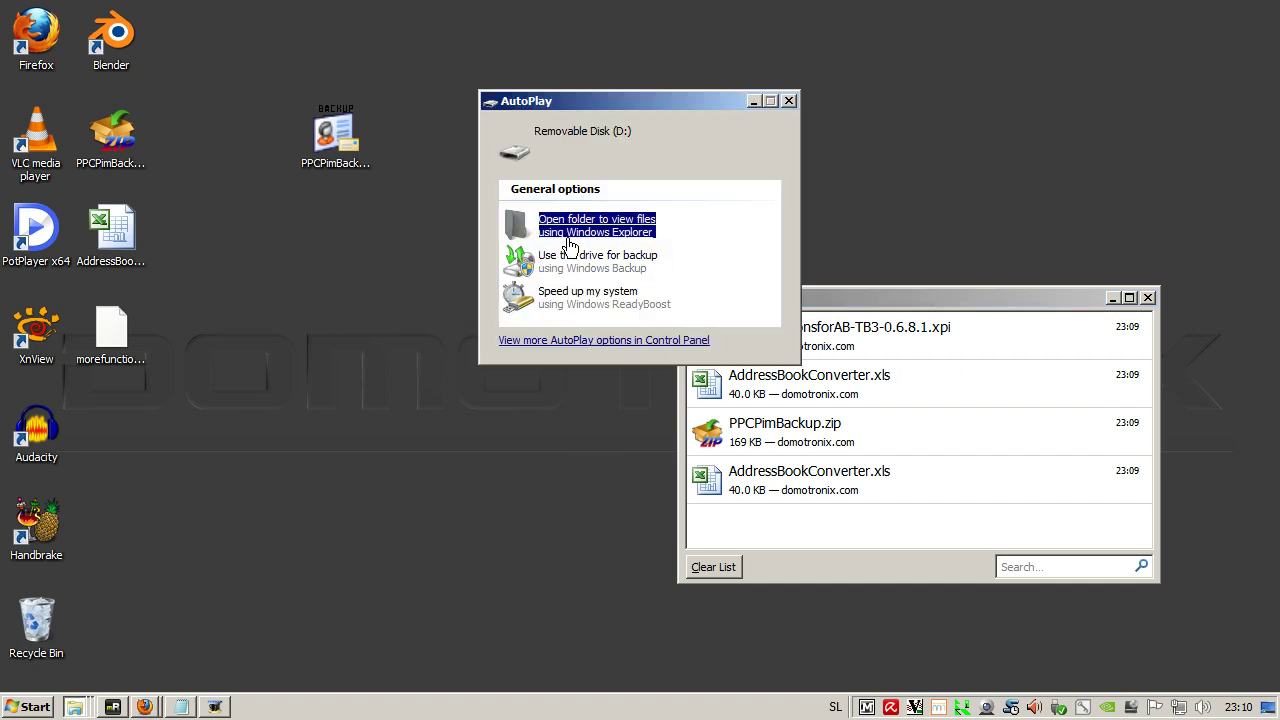
left_click_drag(338, 145, 646, 218)
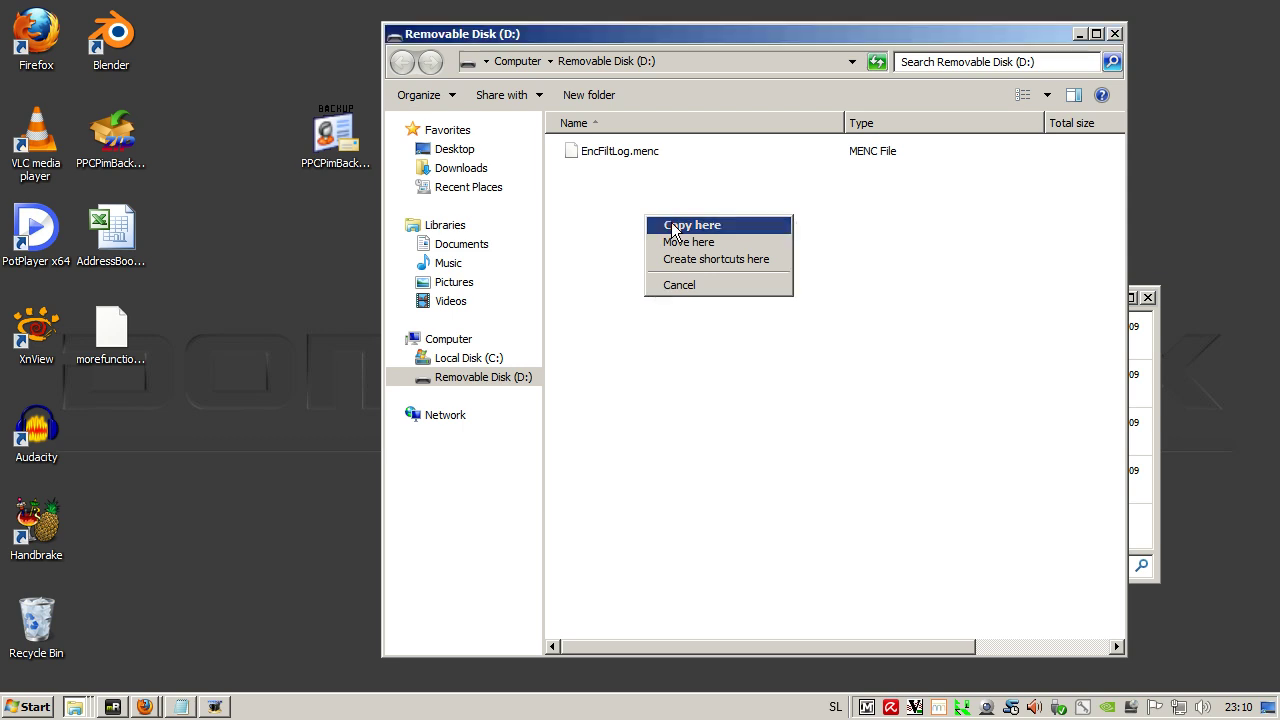
left_click(690, 226)
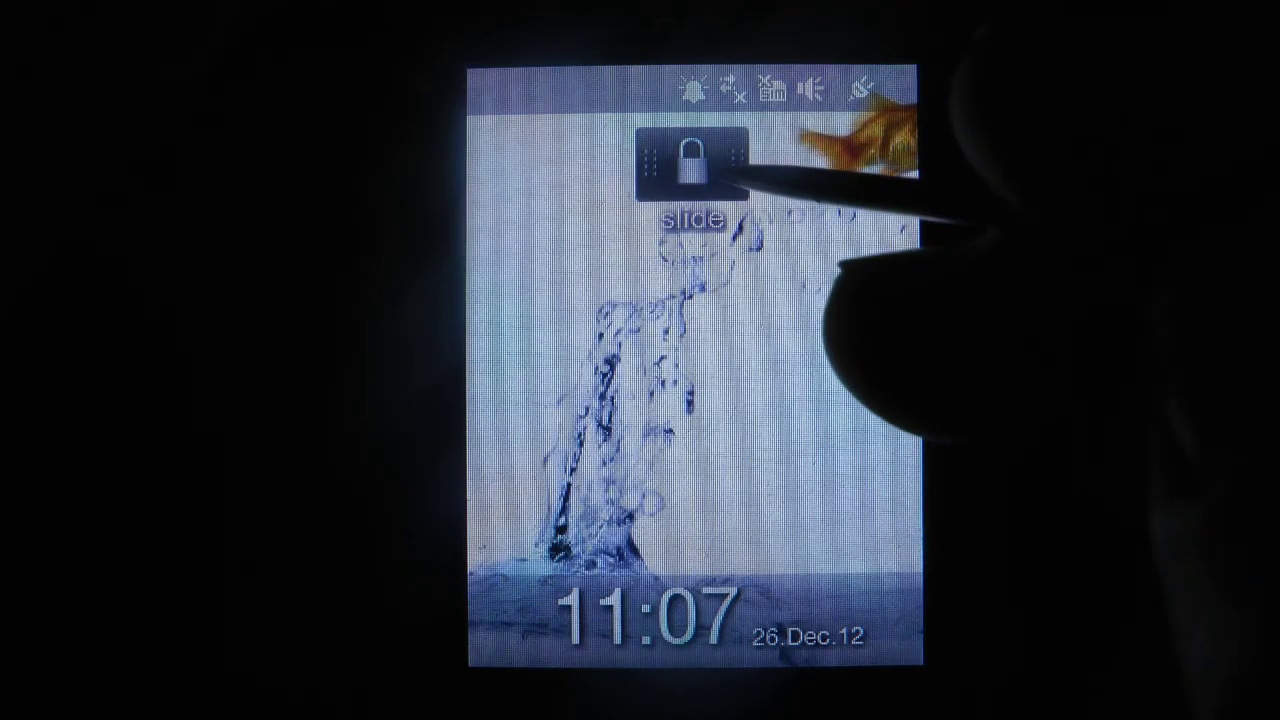
Step: Unlock the phone and run PPCPimBackup from the Storage Card
left_click_drag(692, 162, 818, 148)
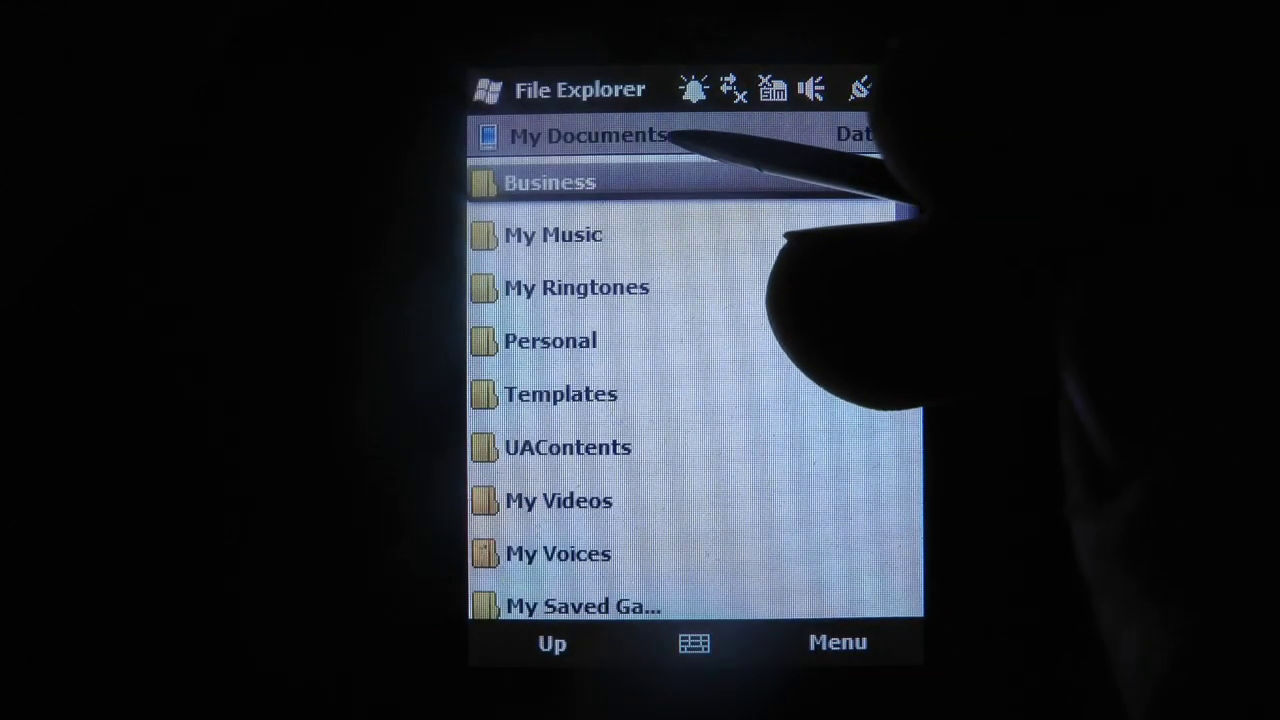
left_click(665, 135)
left_click(600, 260)
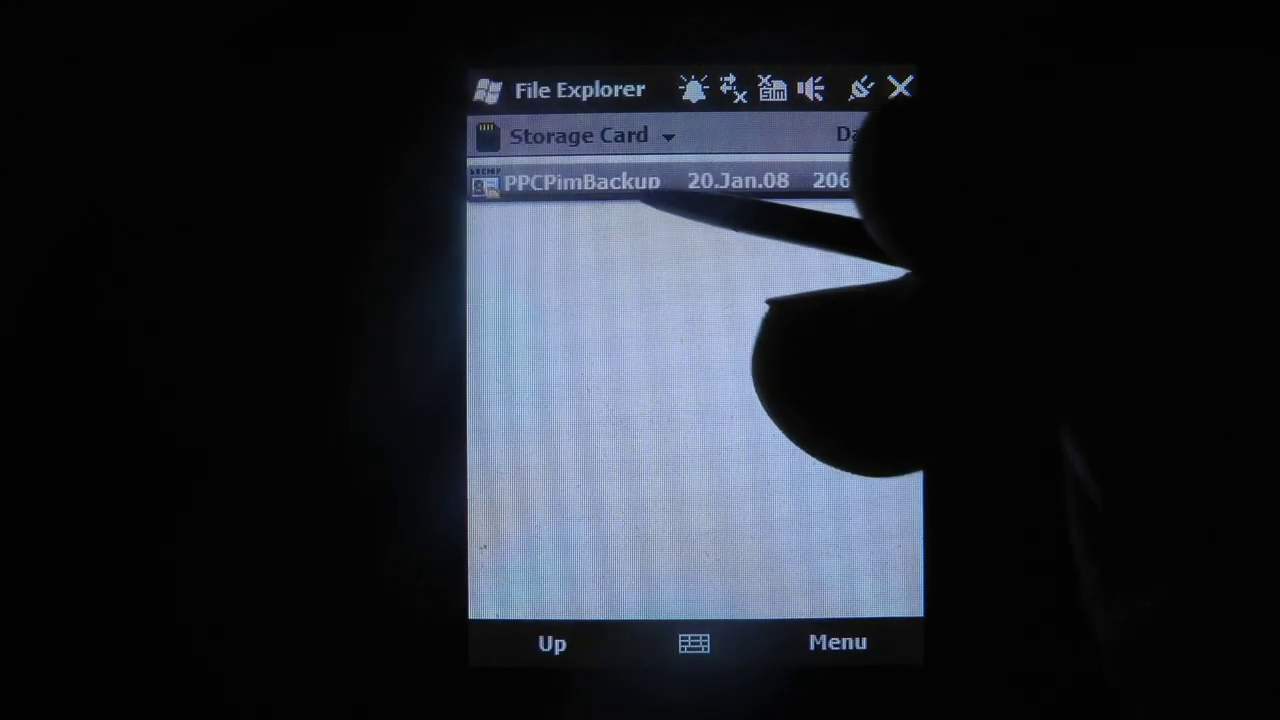
left_click(642, 185)
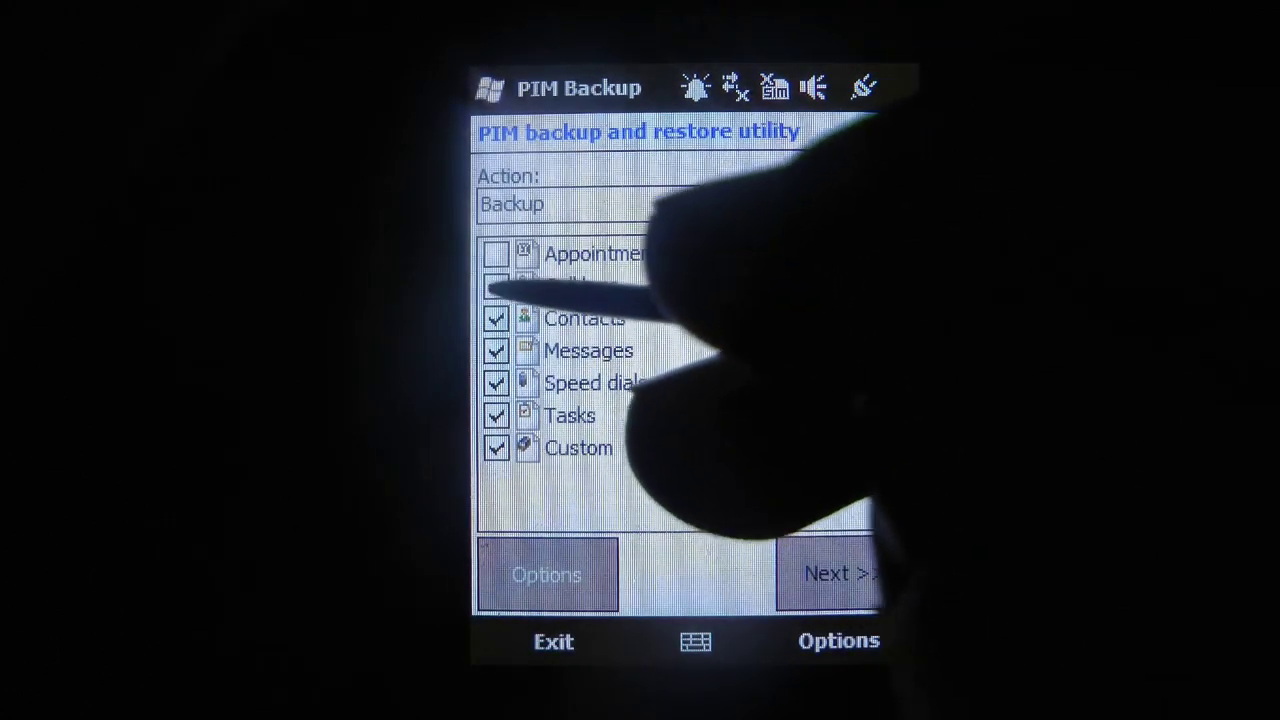
Step: Untick Messages, Speed dials, Tasks and Custom items so only Contacts is backed up
left_click(496, 350)
left_click(496, 383)
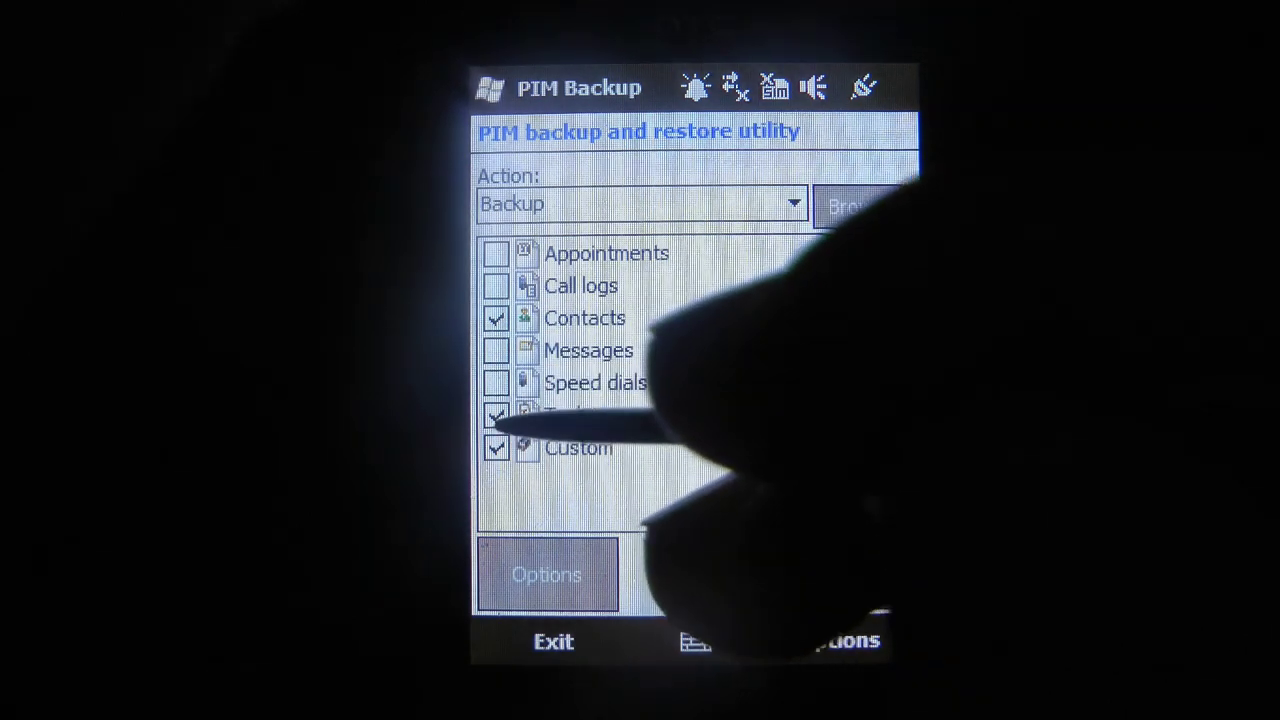
left_click(496, 415)
left_click(496, 448)
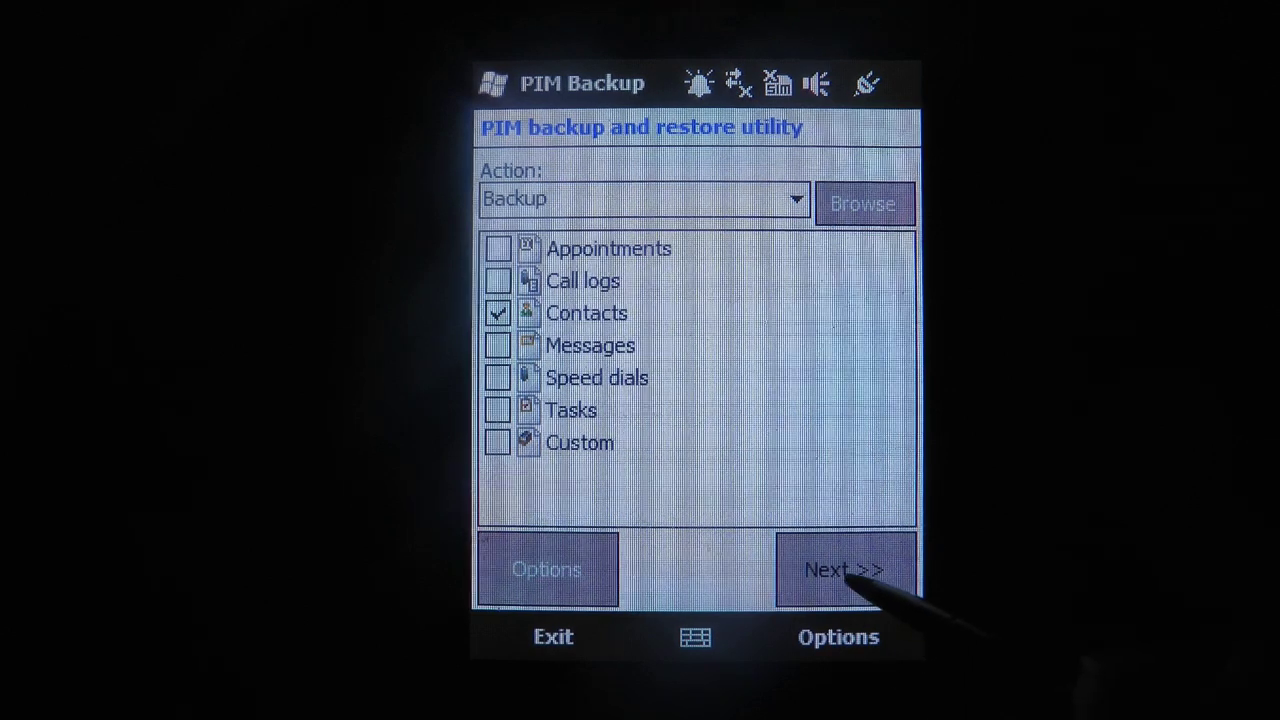
Step: Run the compressed backup to \Storage Card and close the finished log
left_click(846, 568)
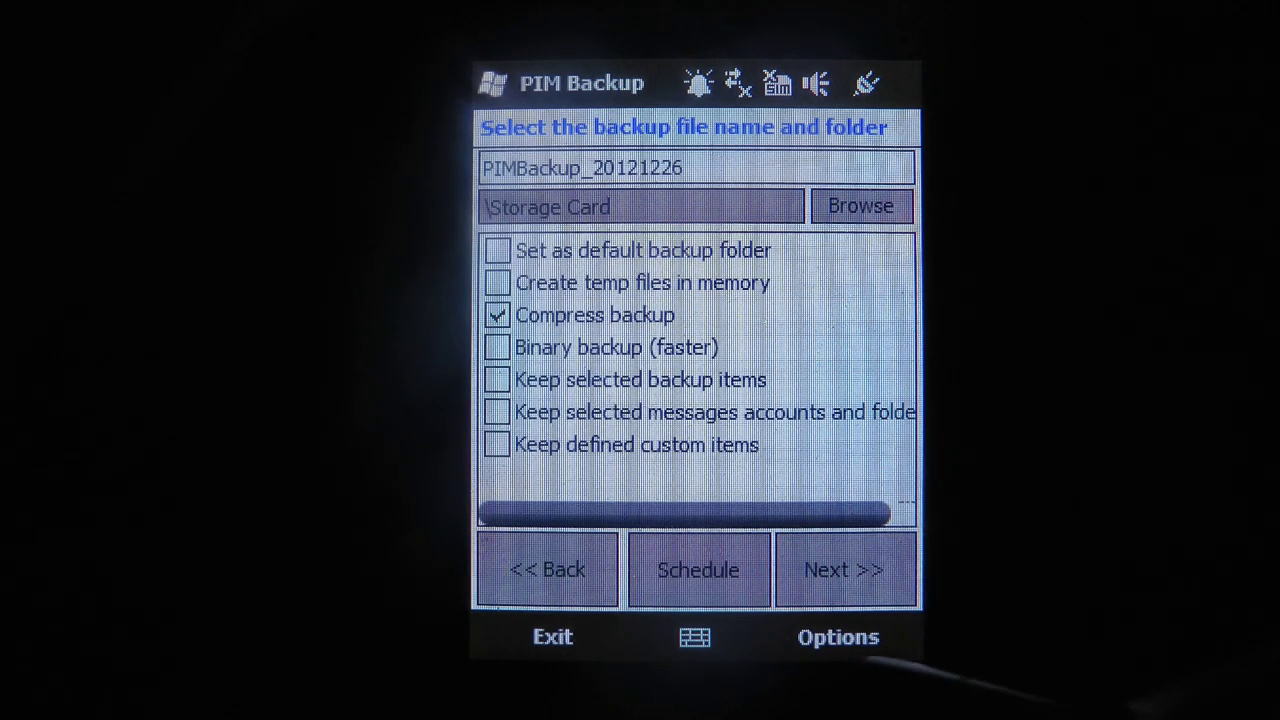
left_click(843, 575)
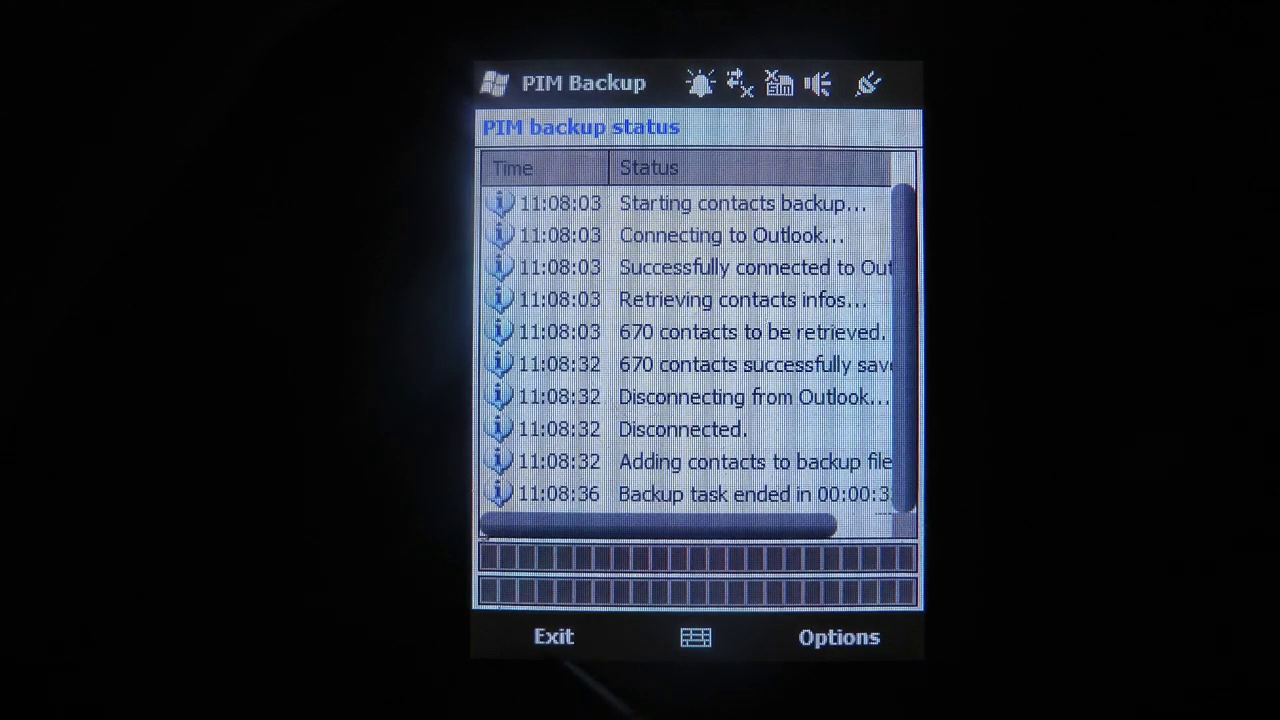
left_click(553, 637)
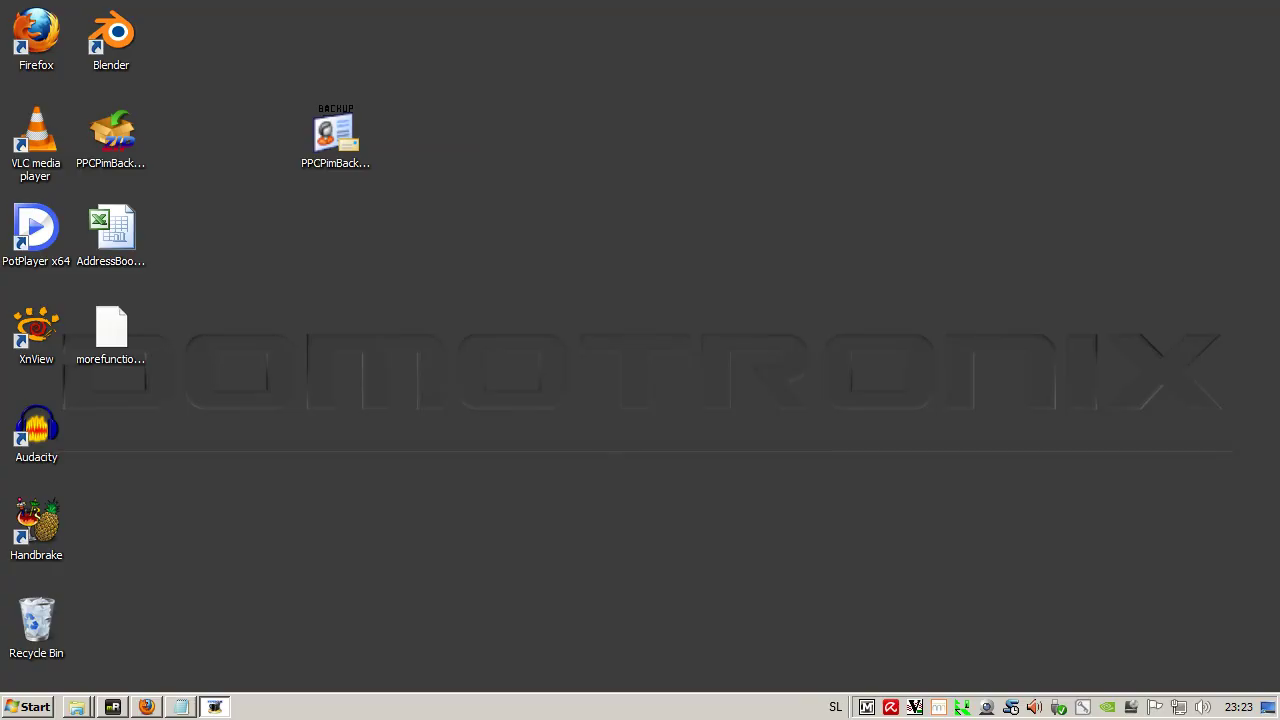
Step: Copy PIMBackup_20121226.pib from the removable drive onto the desktop
left_click(30, 708)
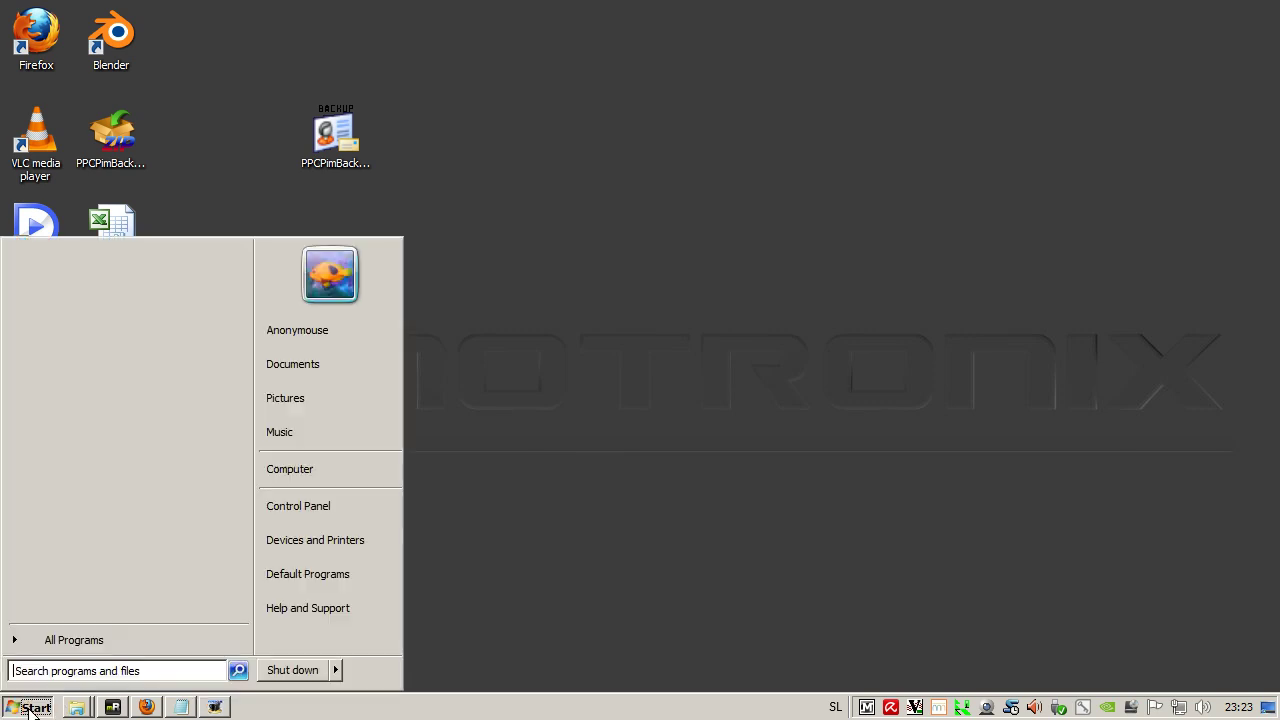
left_click(318, 472)
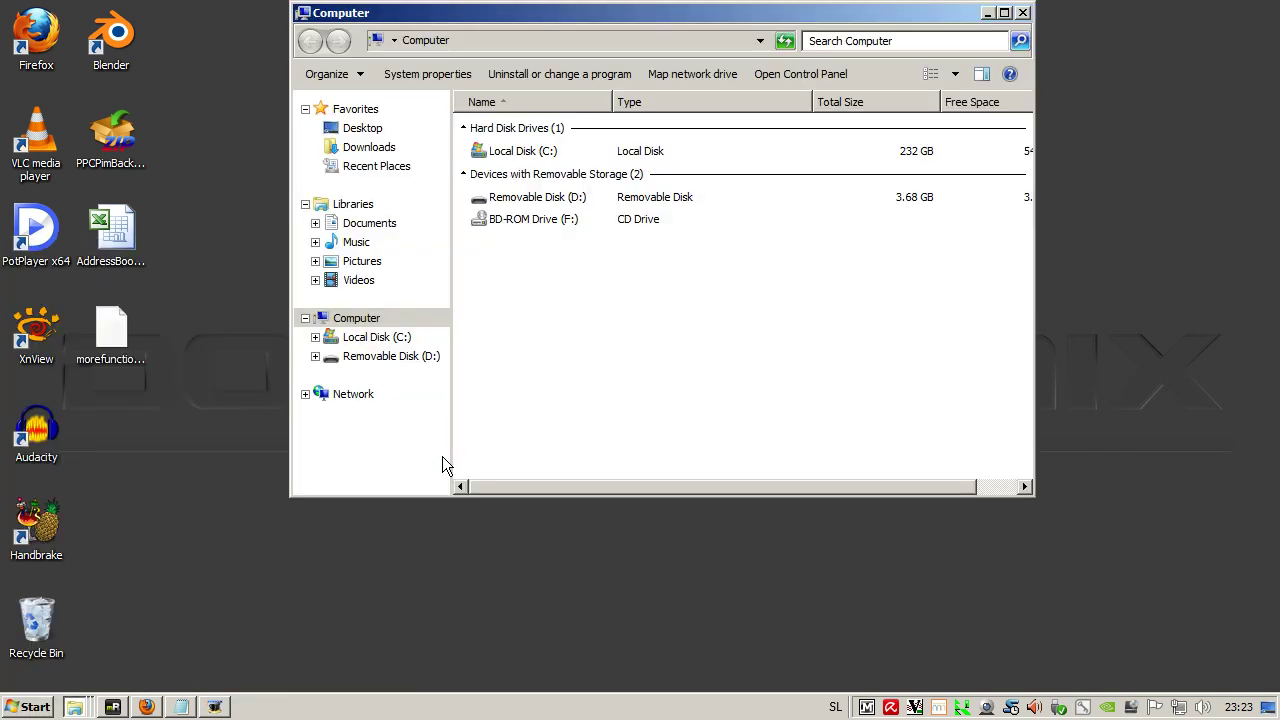
double_click(527, 200)
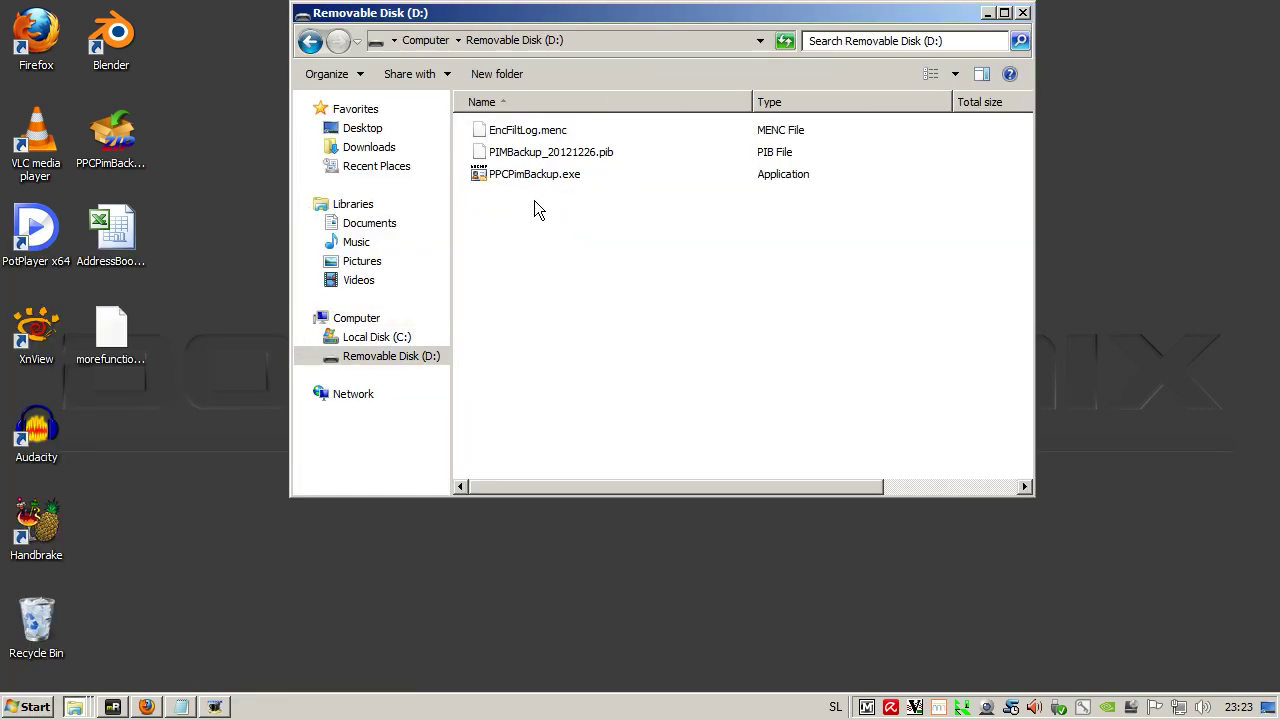
left_click(552, 159)
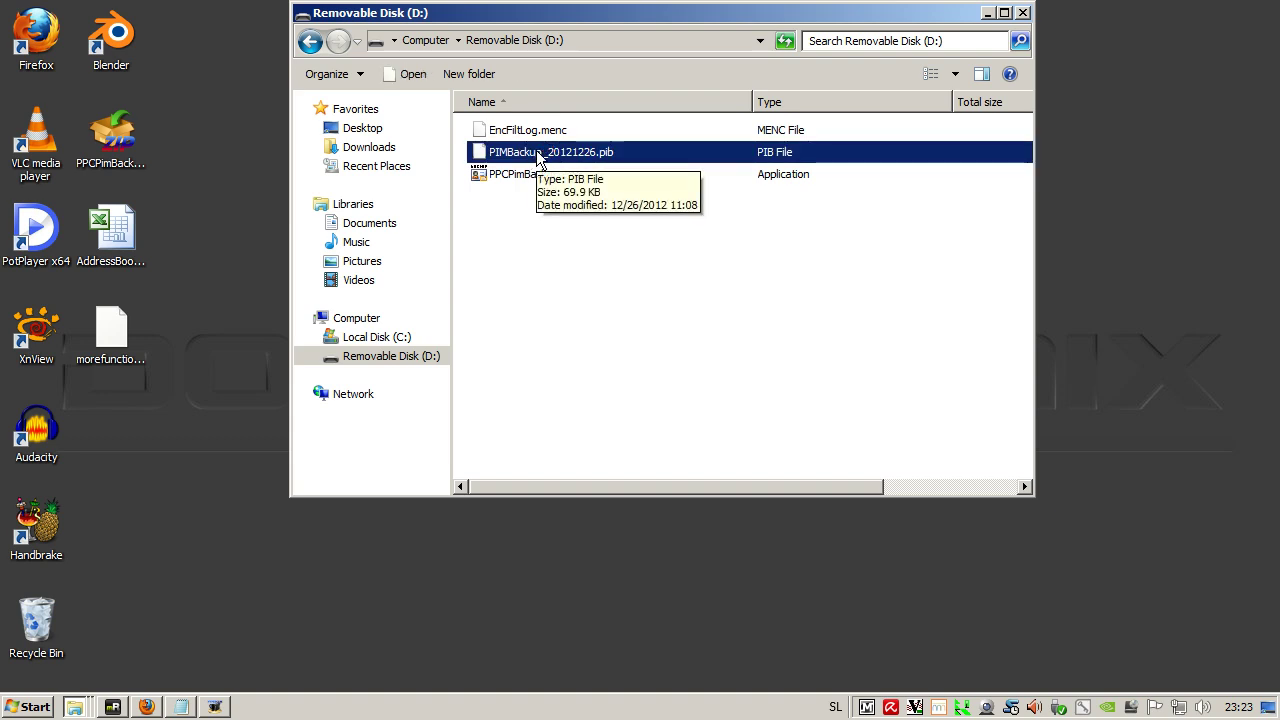
left_click(353, 204)
left_click_drag(337, 308, 201, 400)
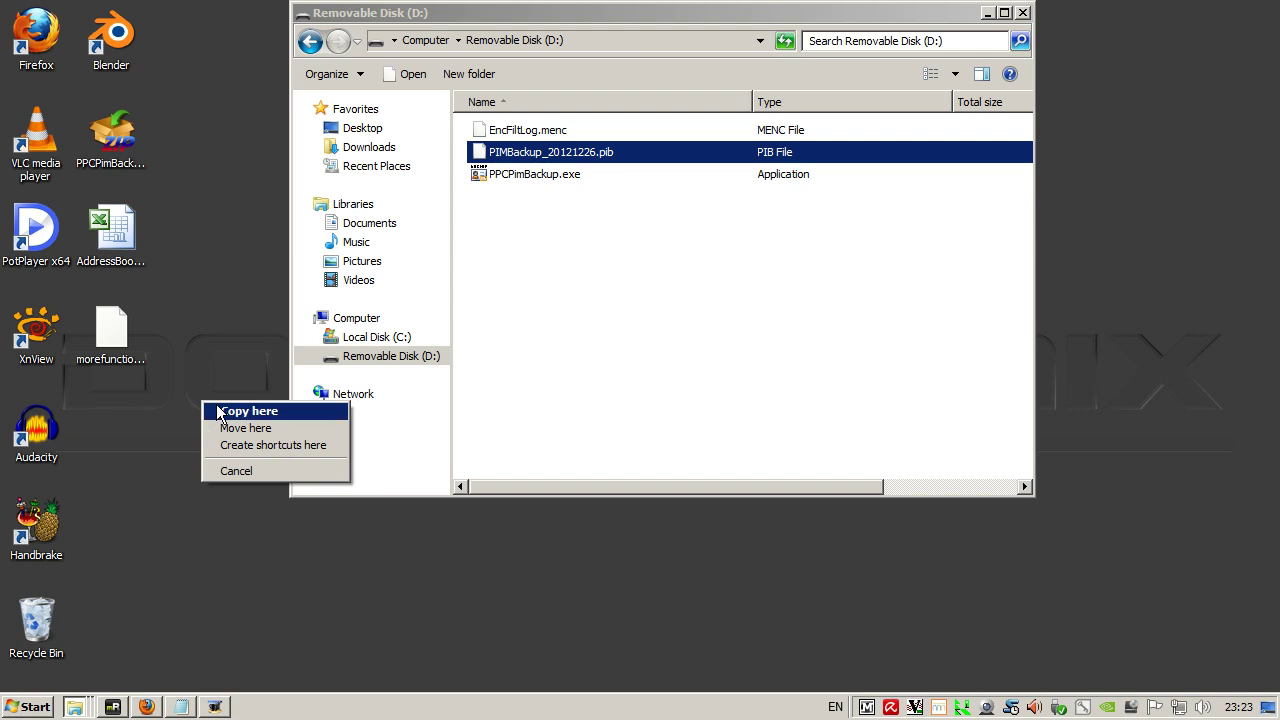
left_click(216, 406)
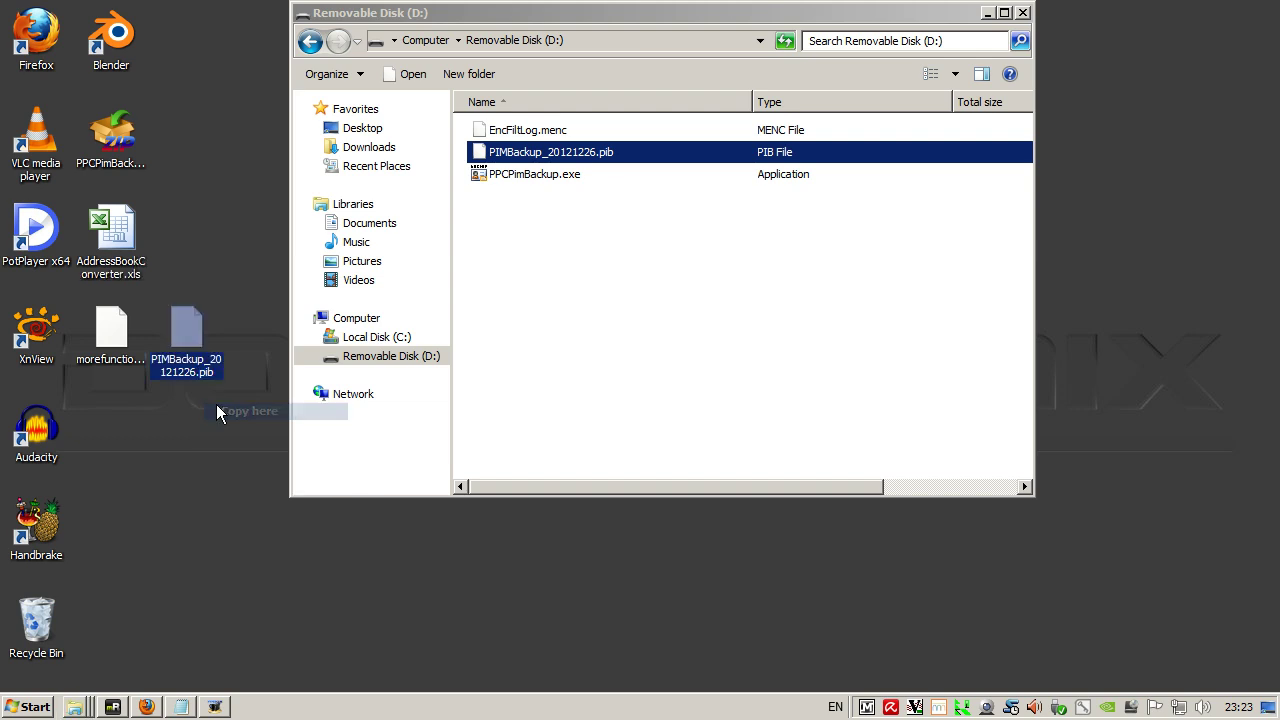
left_click(1022, 13)
Step: Rename the desktop backup to PIMBackup_20121226.zip
left_click(168, 360)
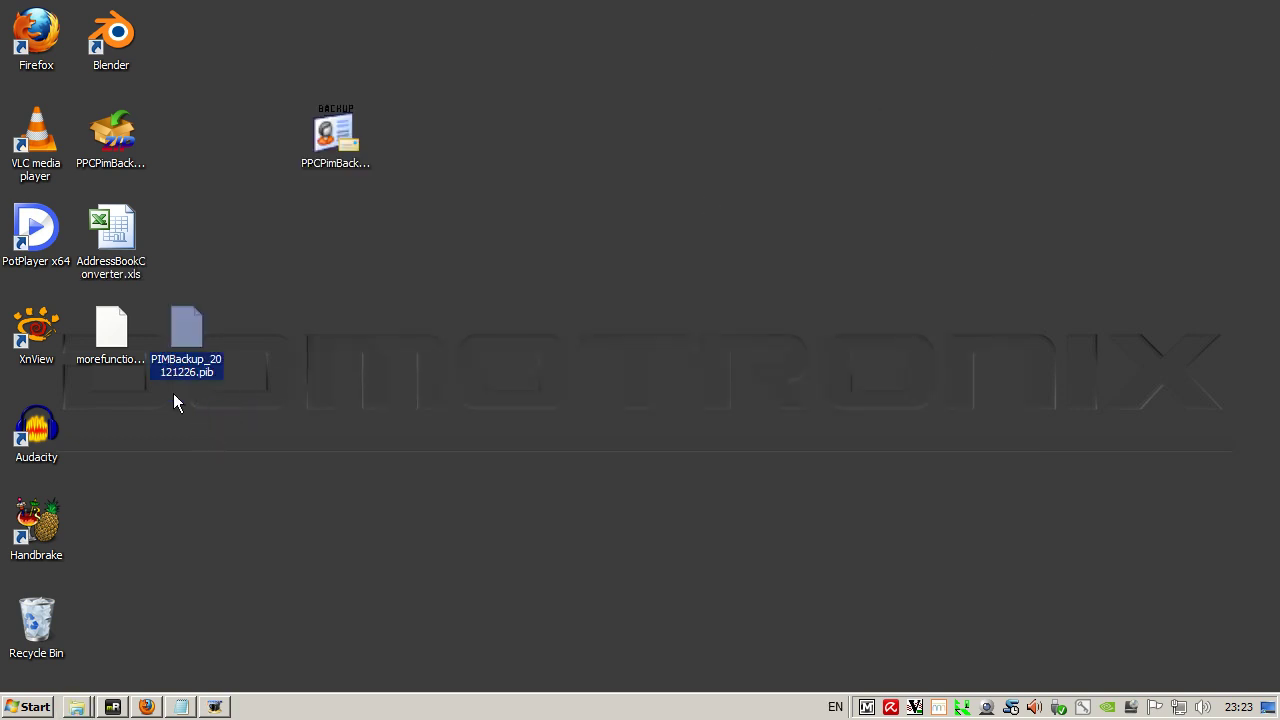
key("F2")
key("End")
key("BackSpace")
key("BackSpace")
key("BackSpace")
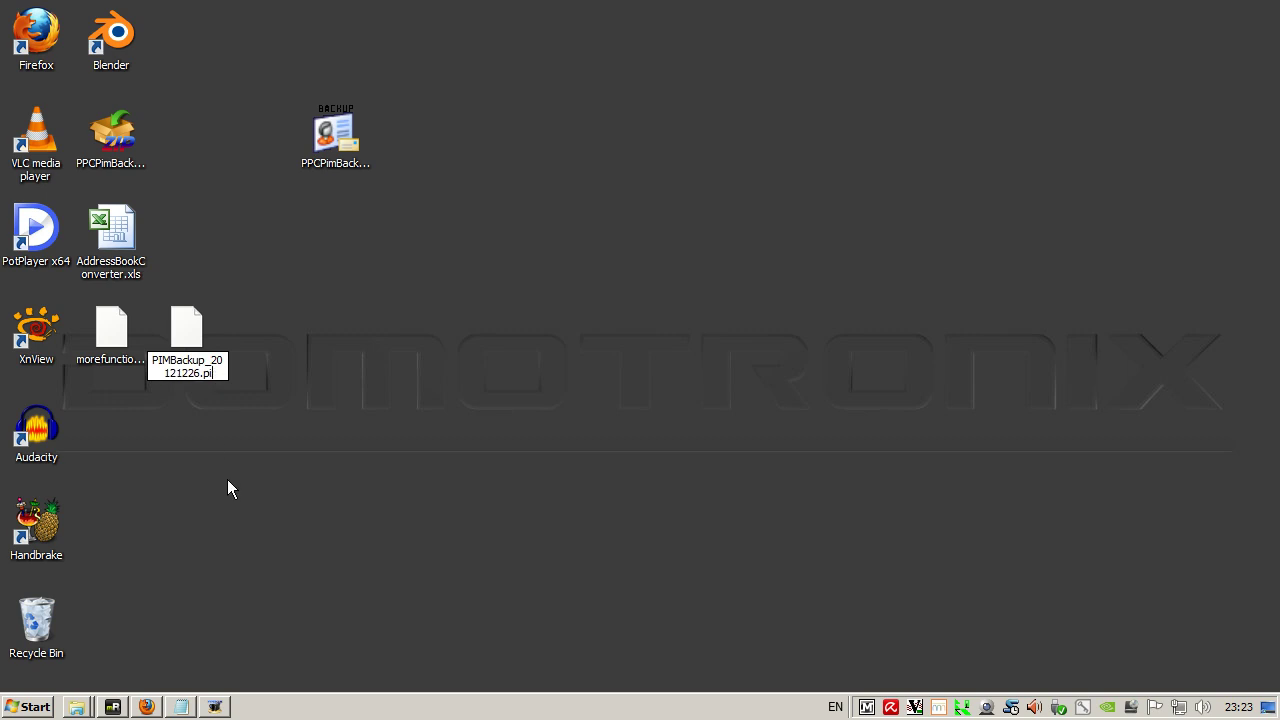
type("zip")
key("Return")
key("Return")
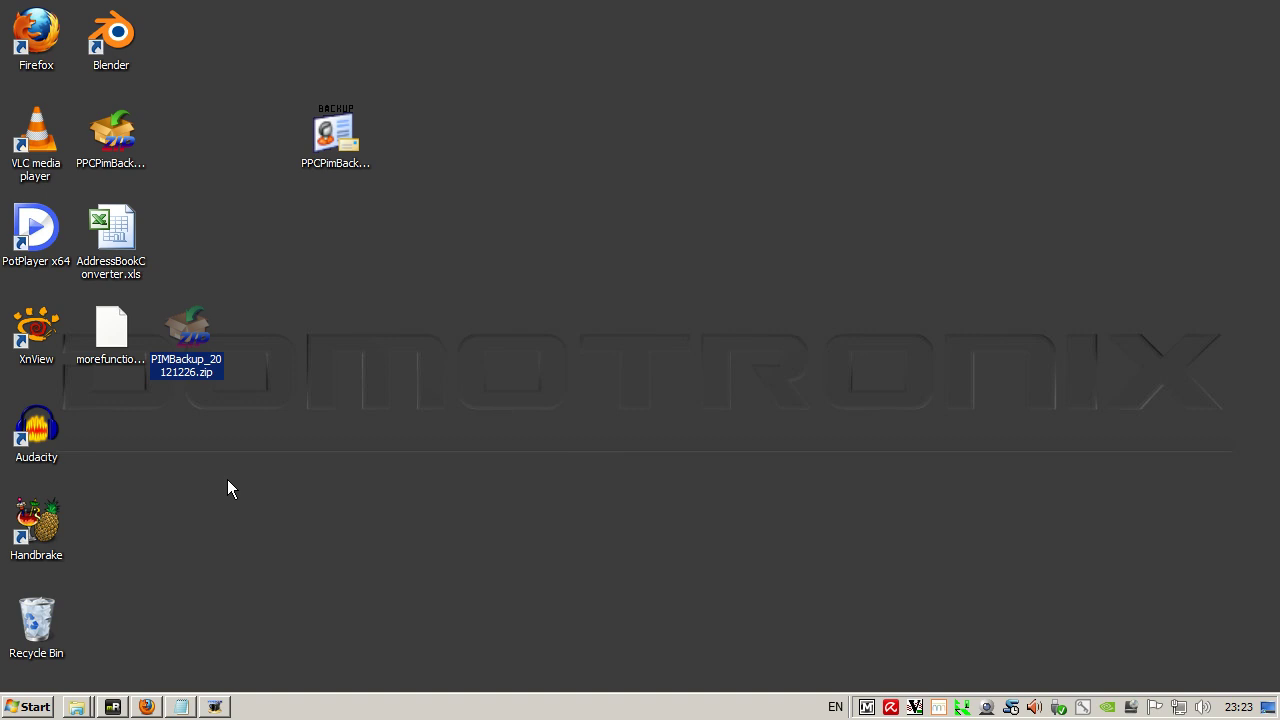
Step: Extract contacts_20121226.csc from the zip archive onto the desktop
double_click(180, 324)
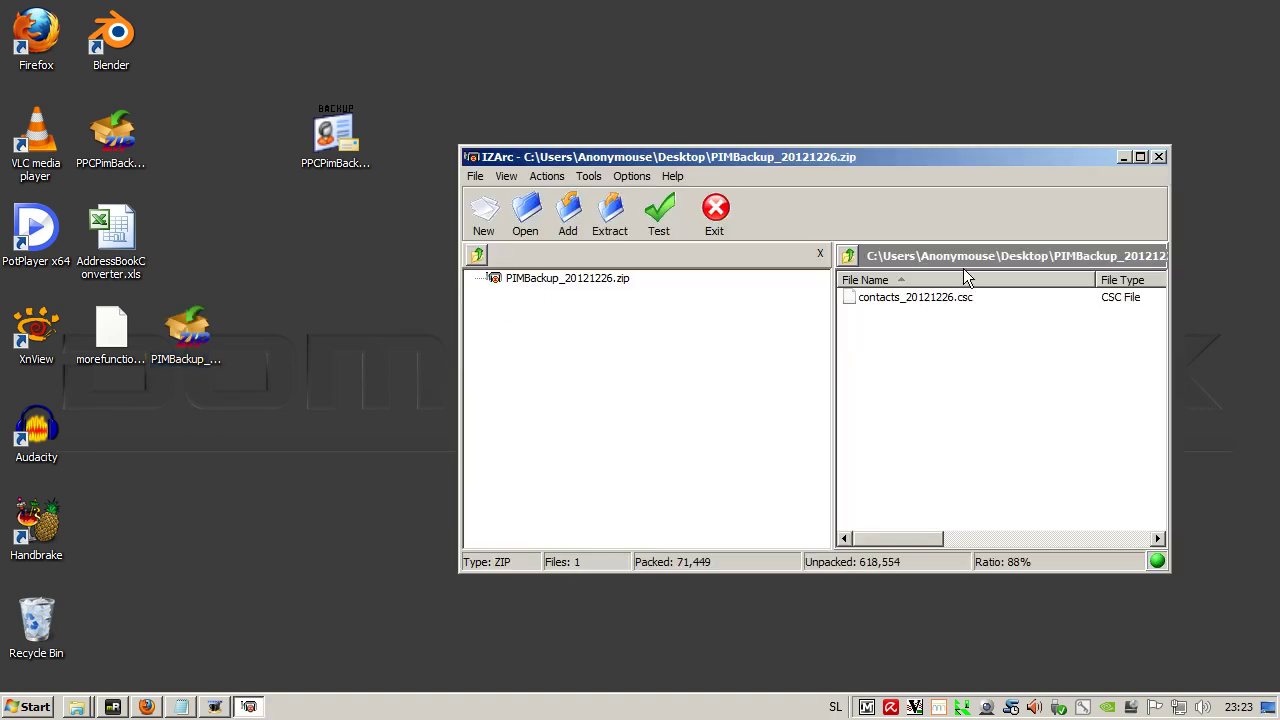
left_click_drag(916, 297, 391, 394)
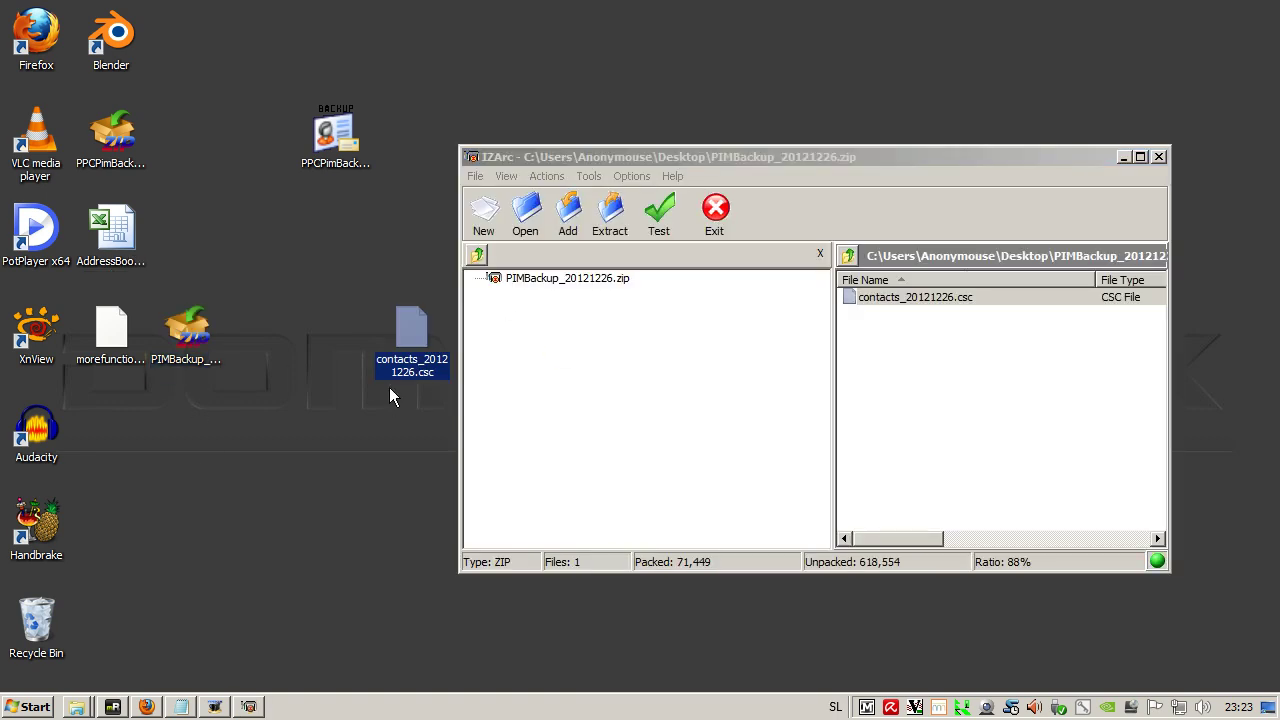
left_click(1160, 158)
left_click(410, 378)
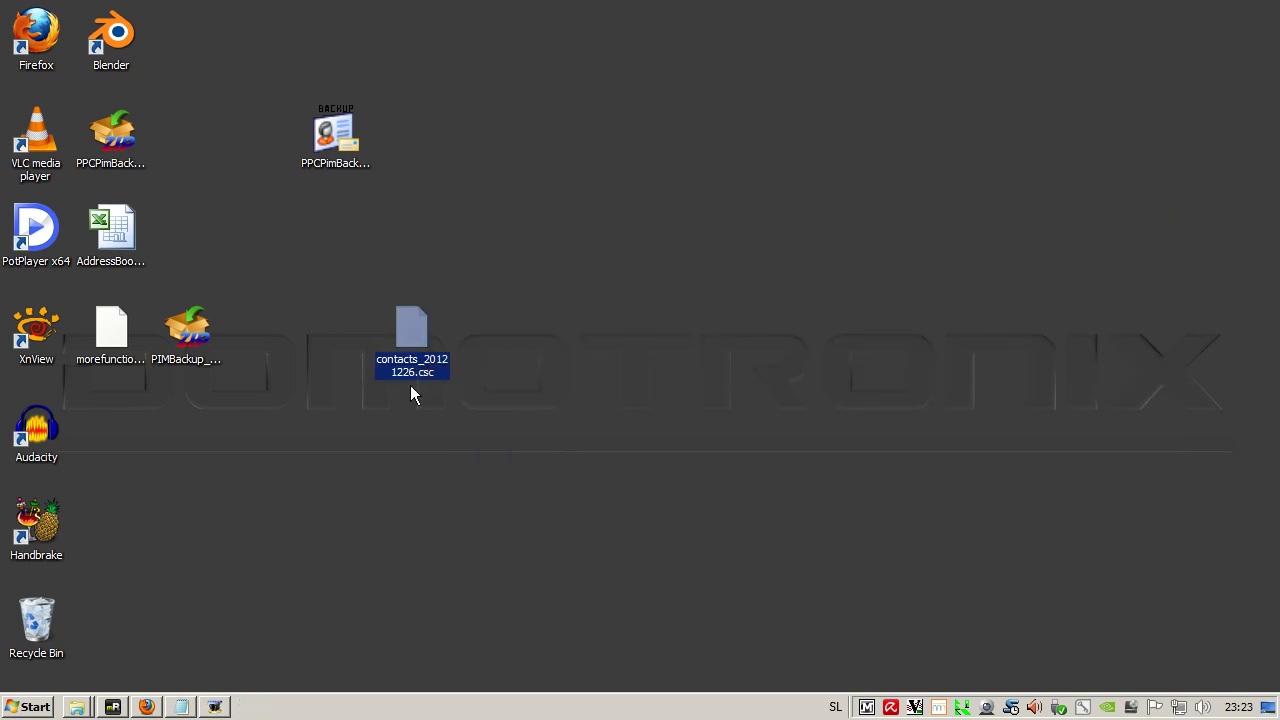
left_click(399, 366)
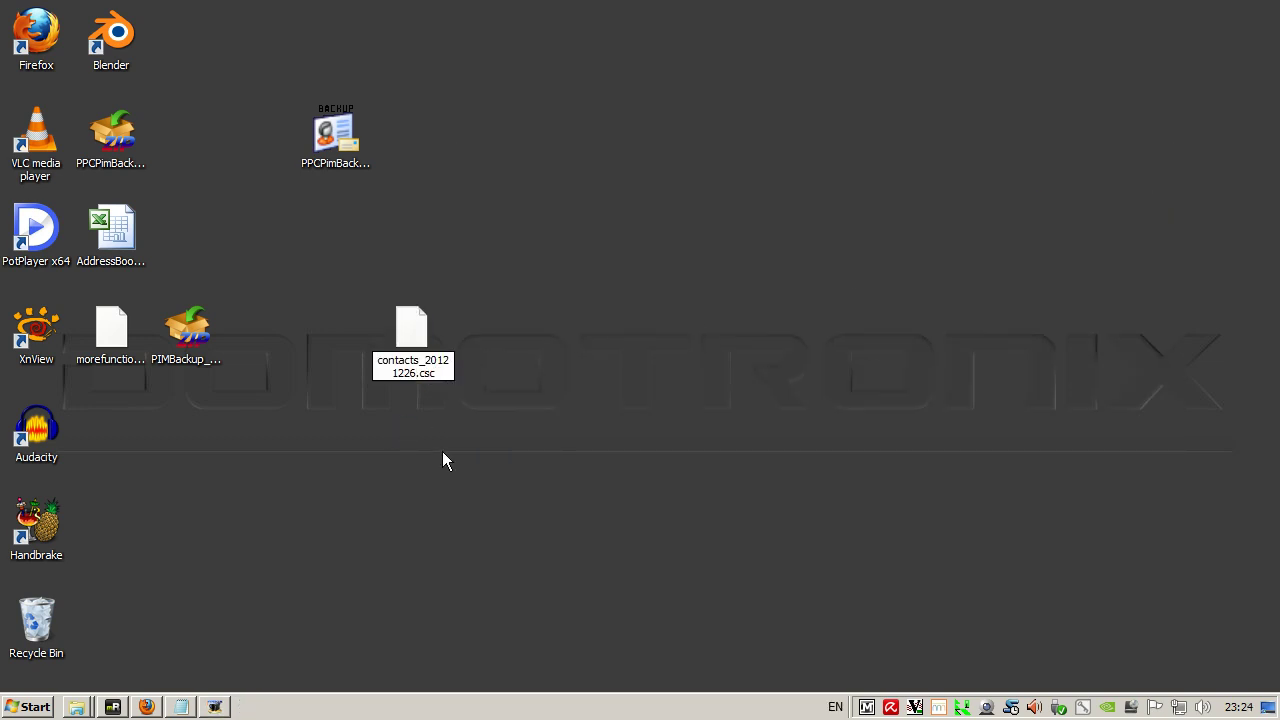
Step: Change the contacts file's extension from .csc to .csv, accepting the extension warning
key("BackSpace")
type("v")
key("Return")
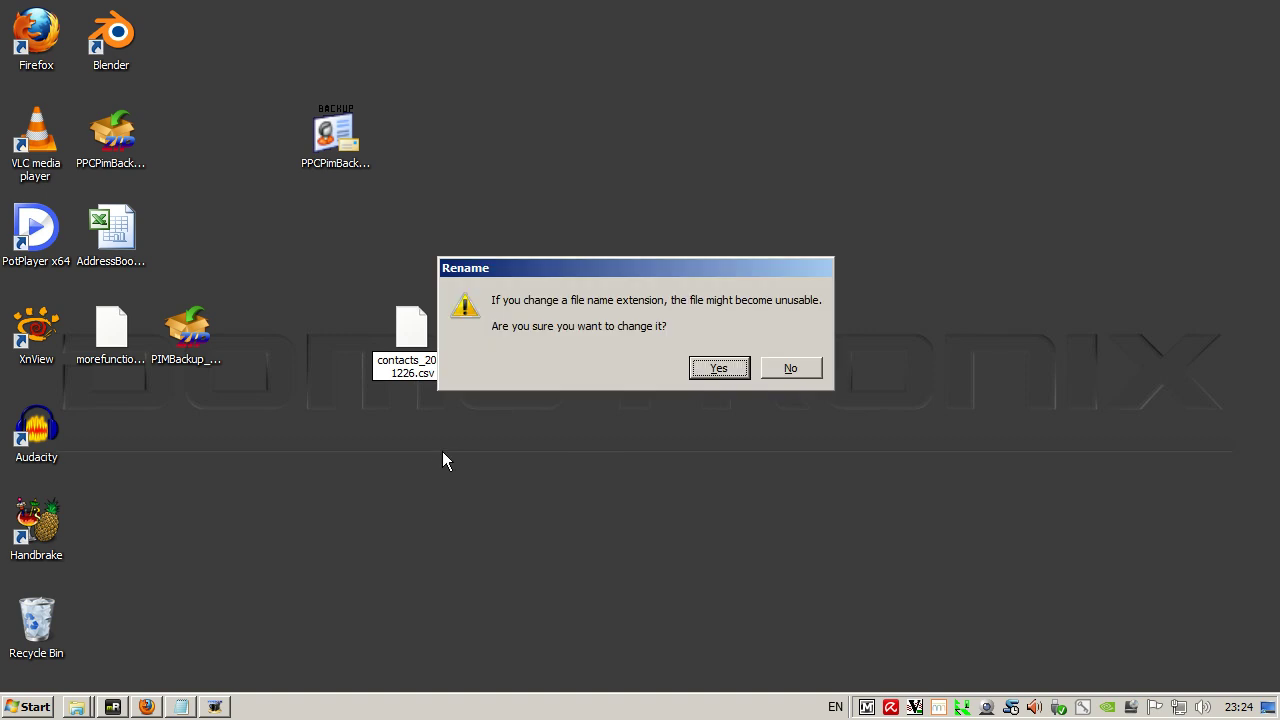
left_click(720, 371)
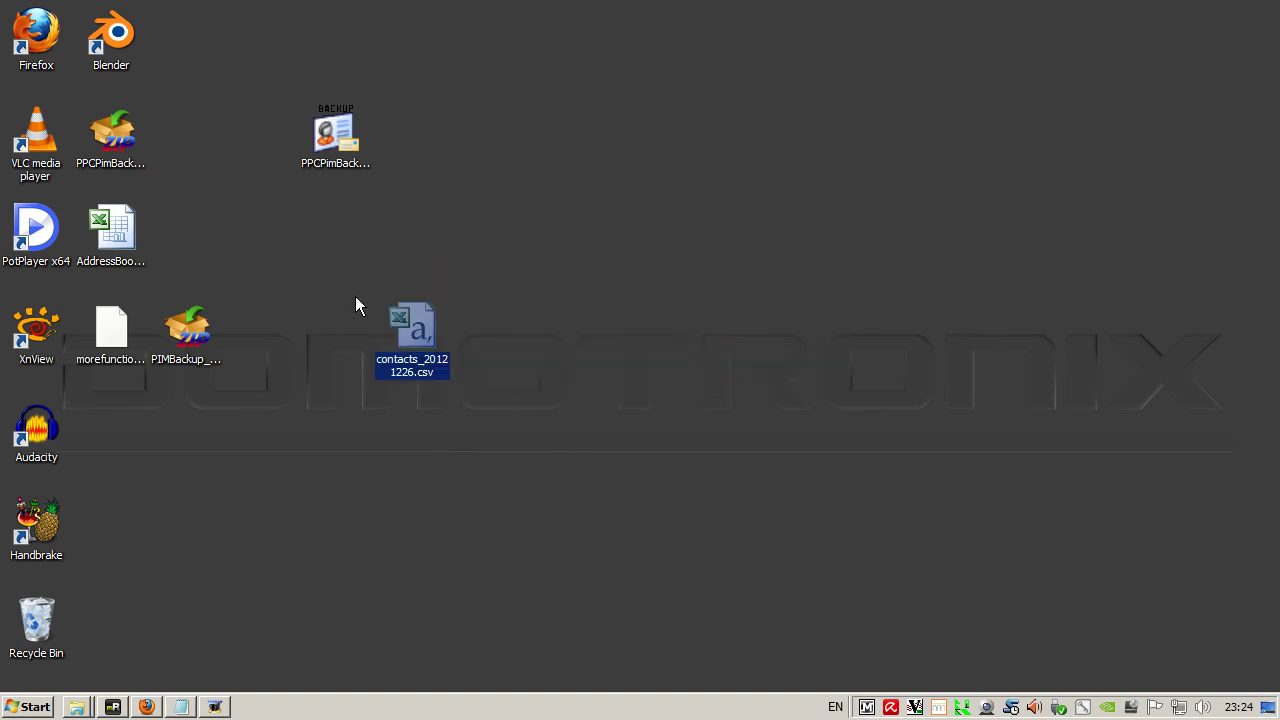
left_click(135, 250)
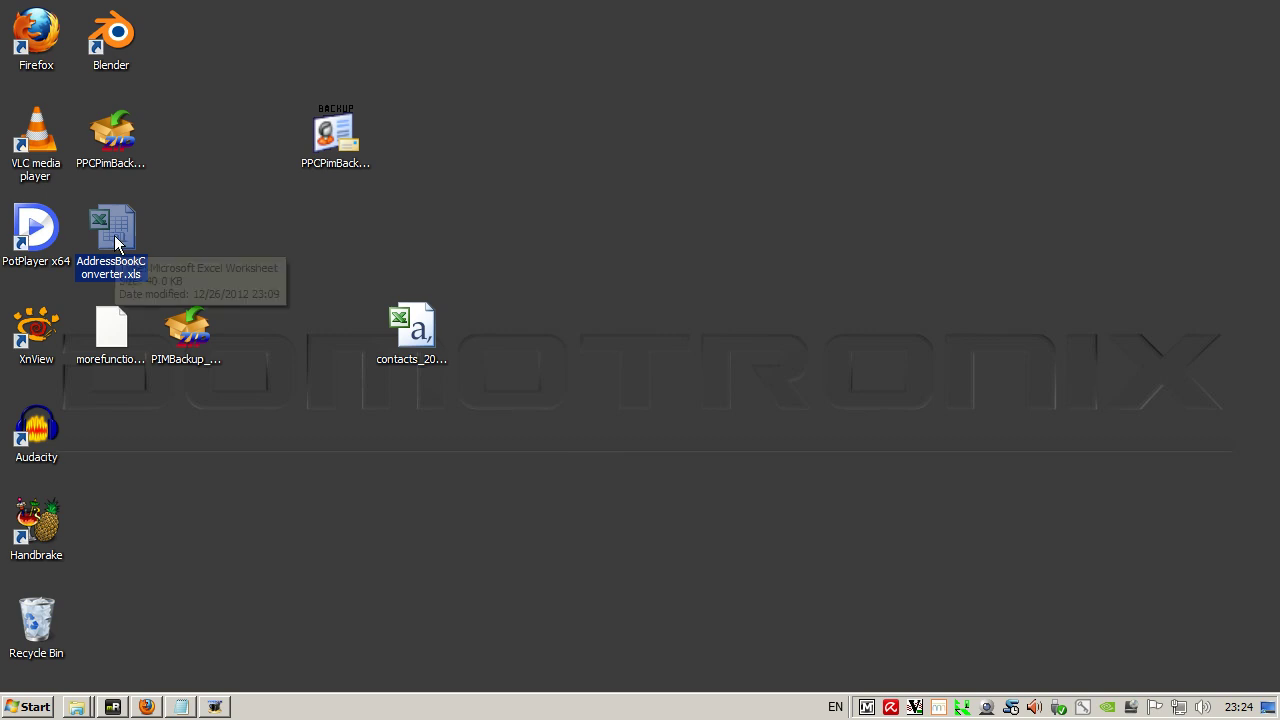
Step: Open AddressBookConverter.xls with macros enabled and pick contacts_20121226.csv from the Desktop for Import Data
double_click(144, 266)
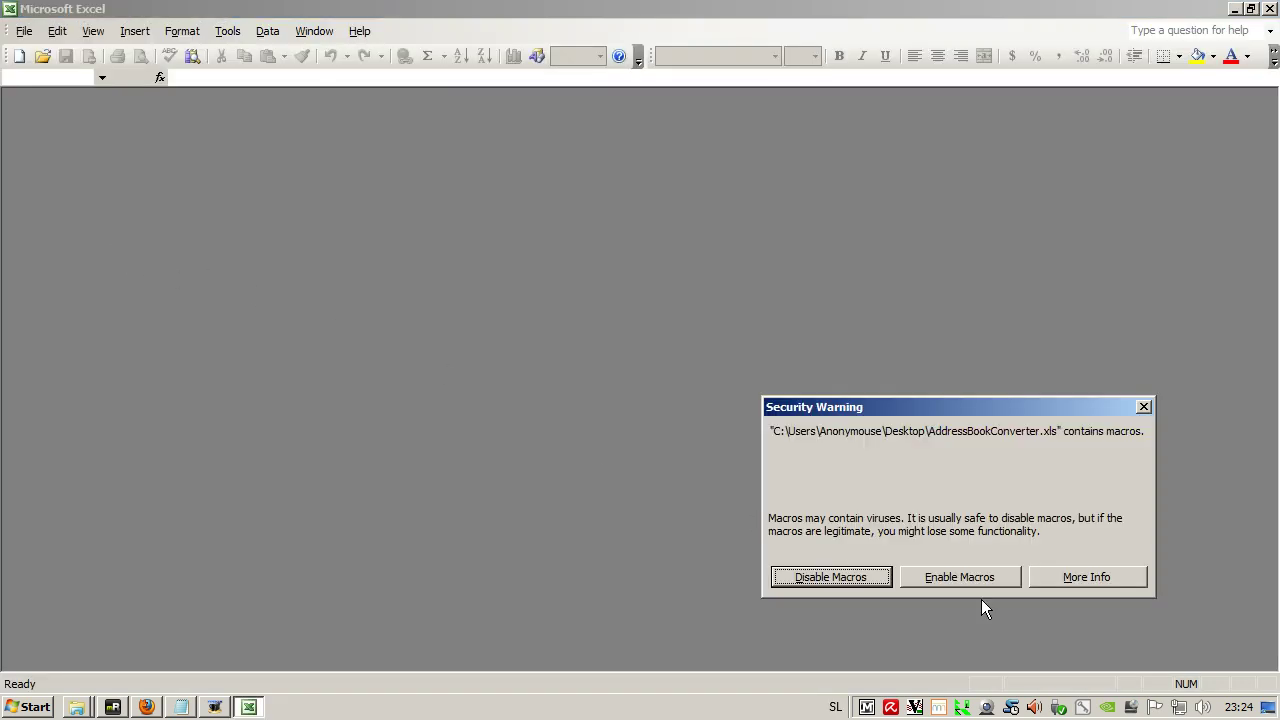
left_click(959, 578)
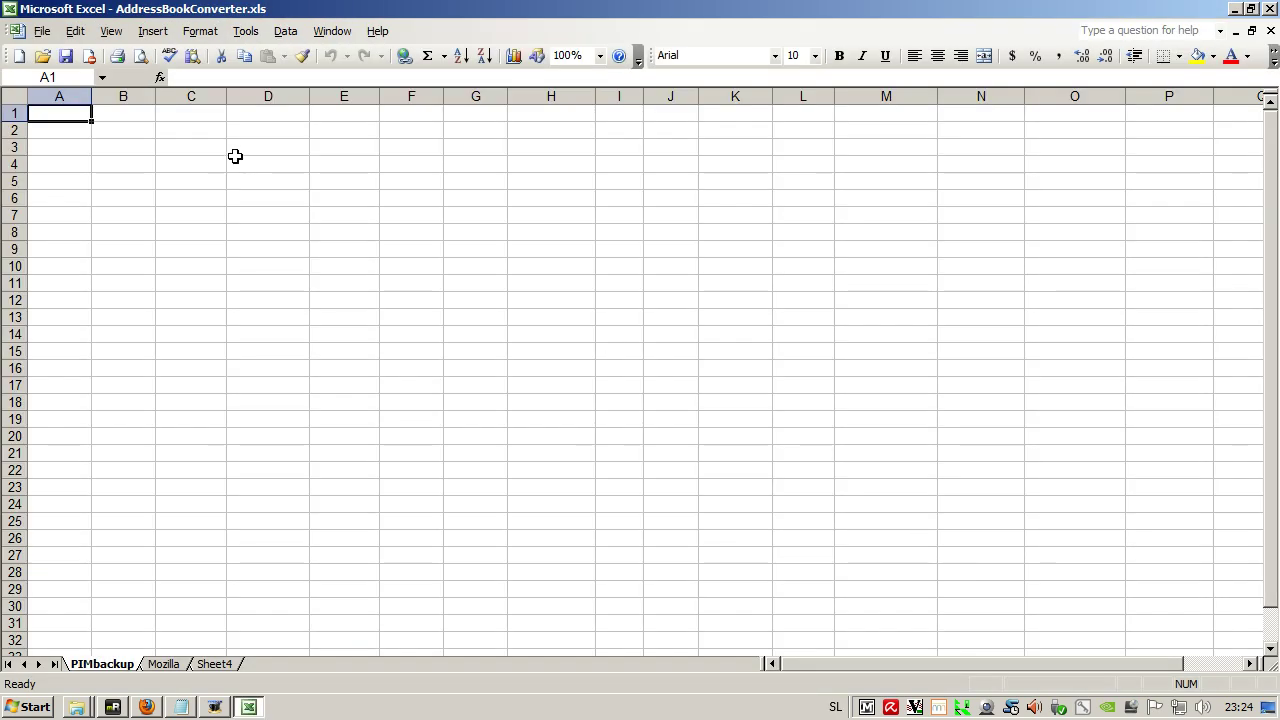
left_click(285, 31)
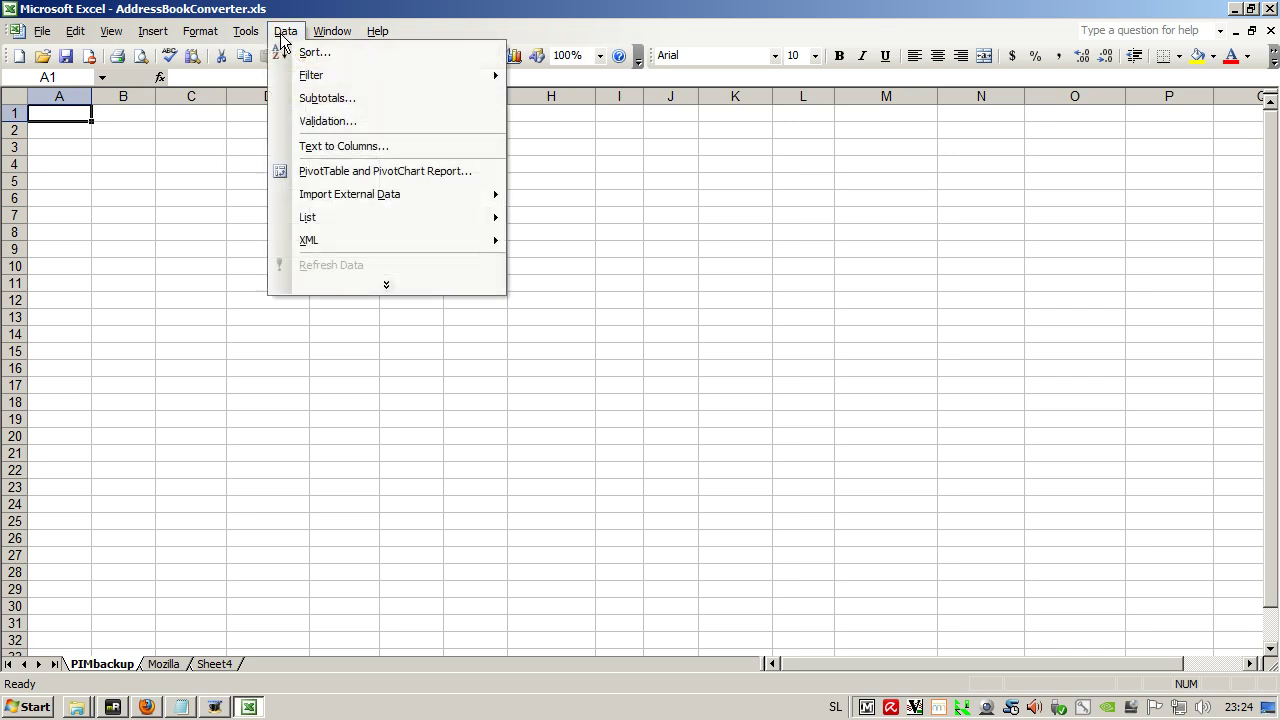
mouse_move(389, 198)
left_click(562, 194)
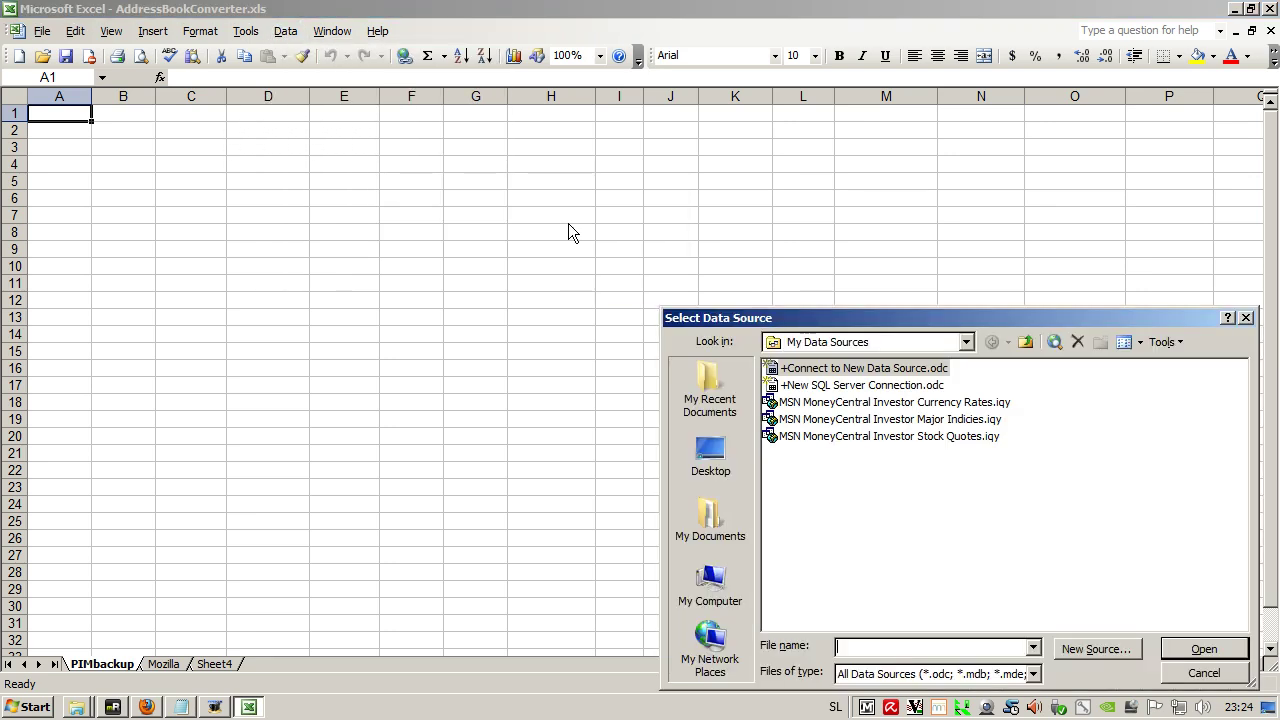
left_click(710, 455)
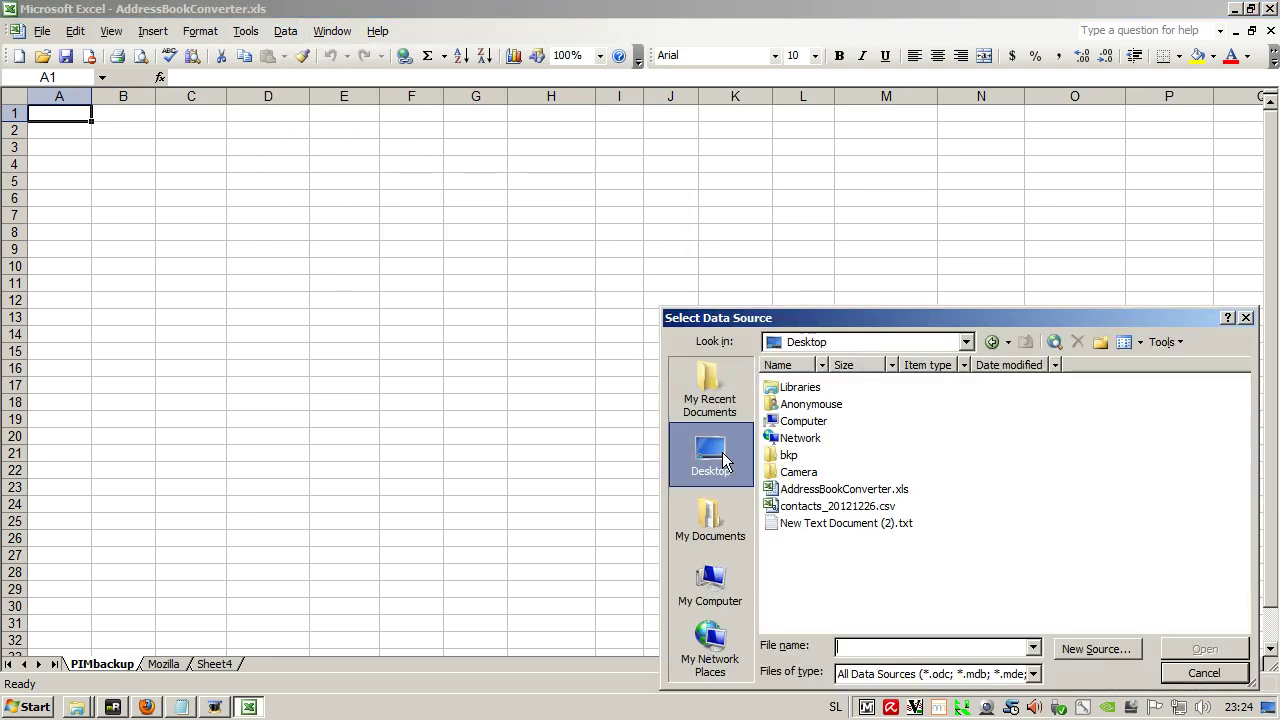
left_click(815, 508)
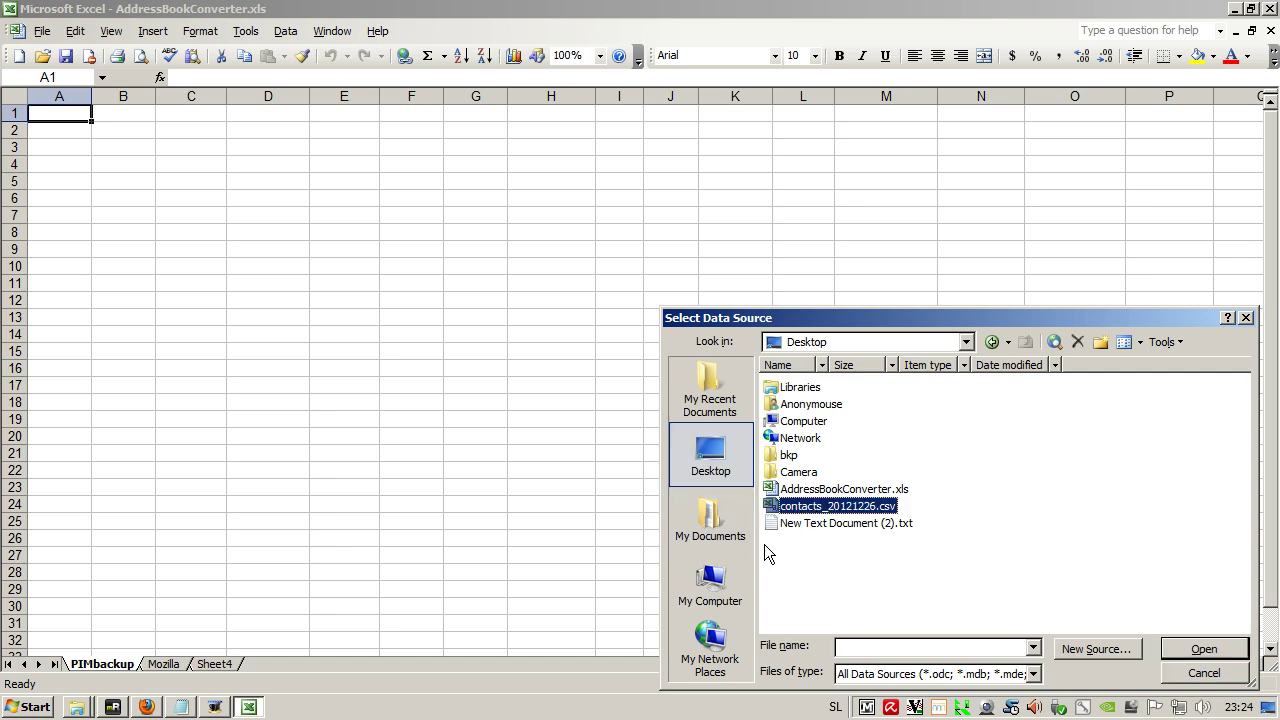
Step: Import the file as delimited, semicolon-separated rather than tab, with every column formatted as Text
left_click(1217, 645)
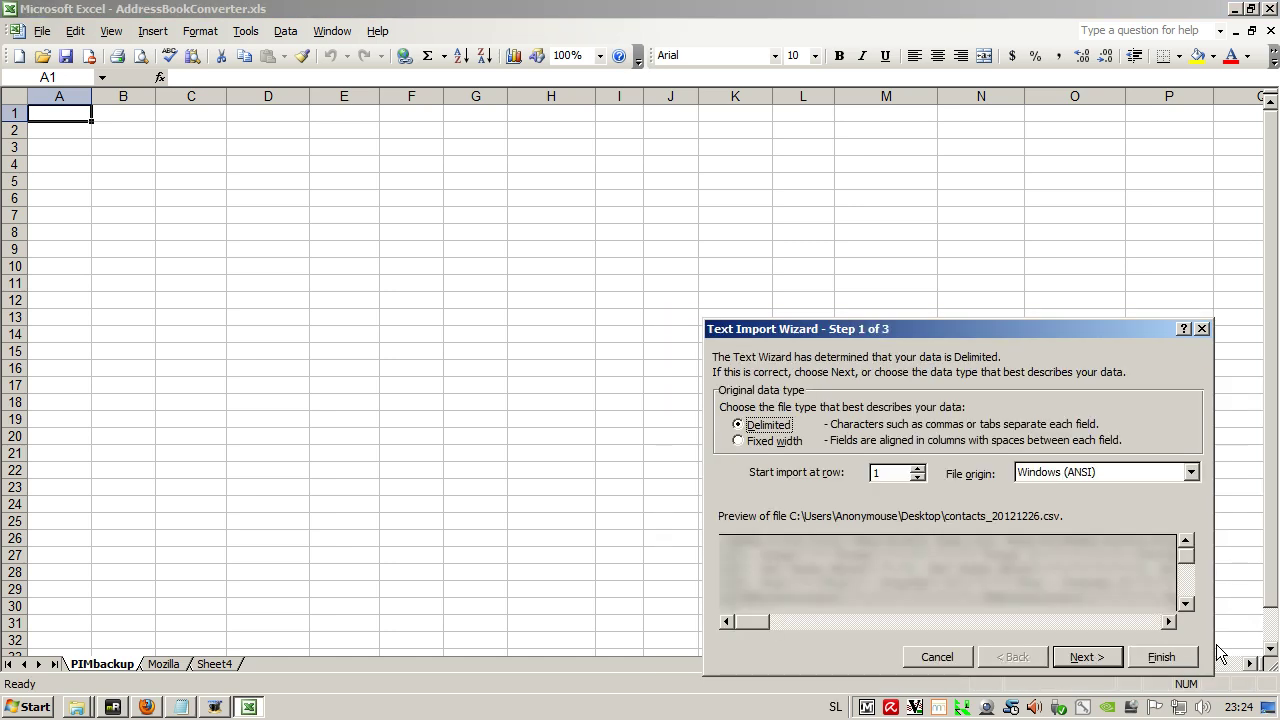
left_click(1087, 657)
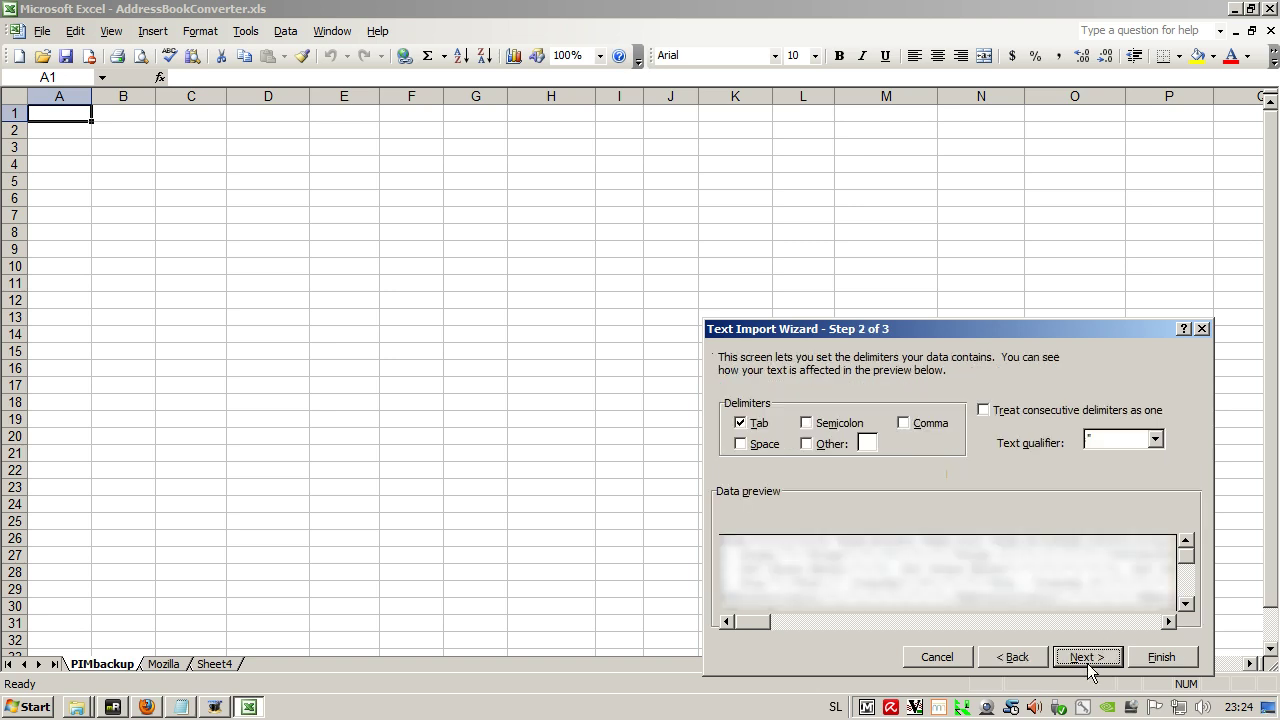
left_click(741, 422)
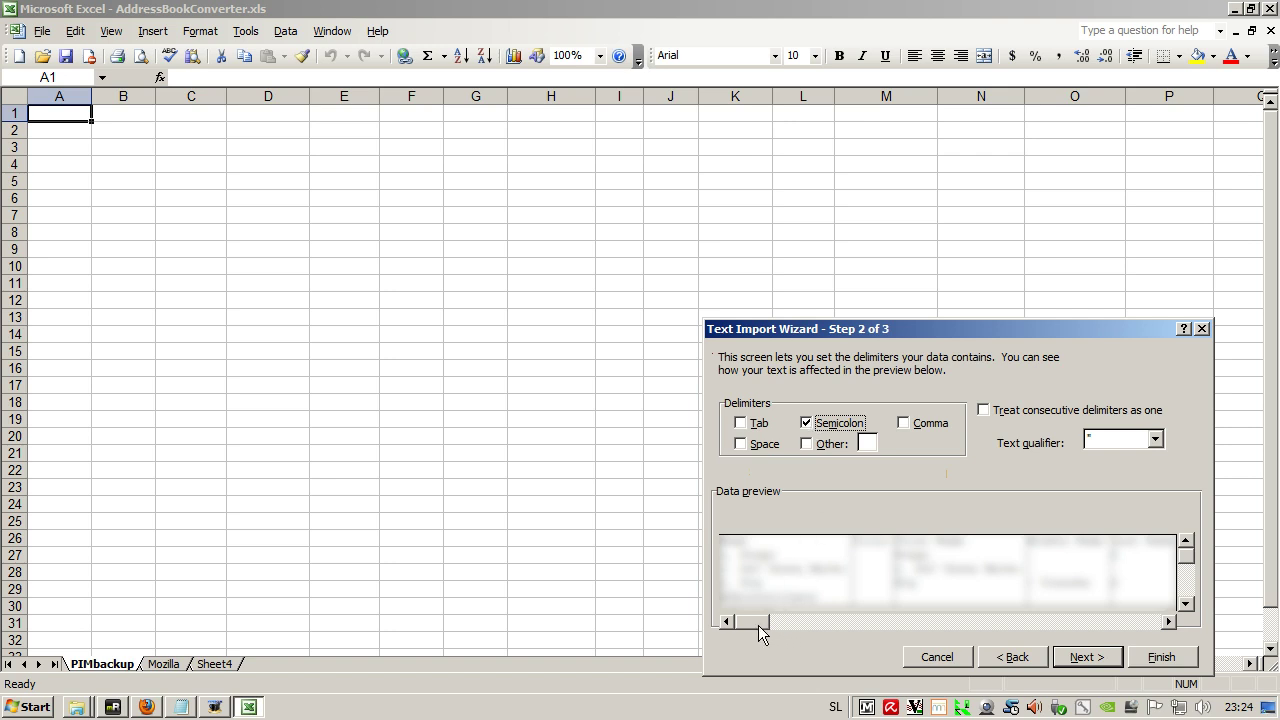
left_click(1083, 657)
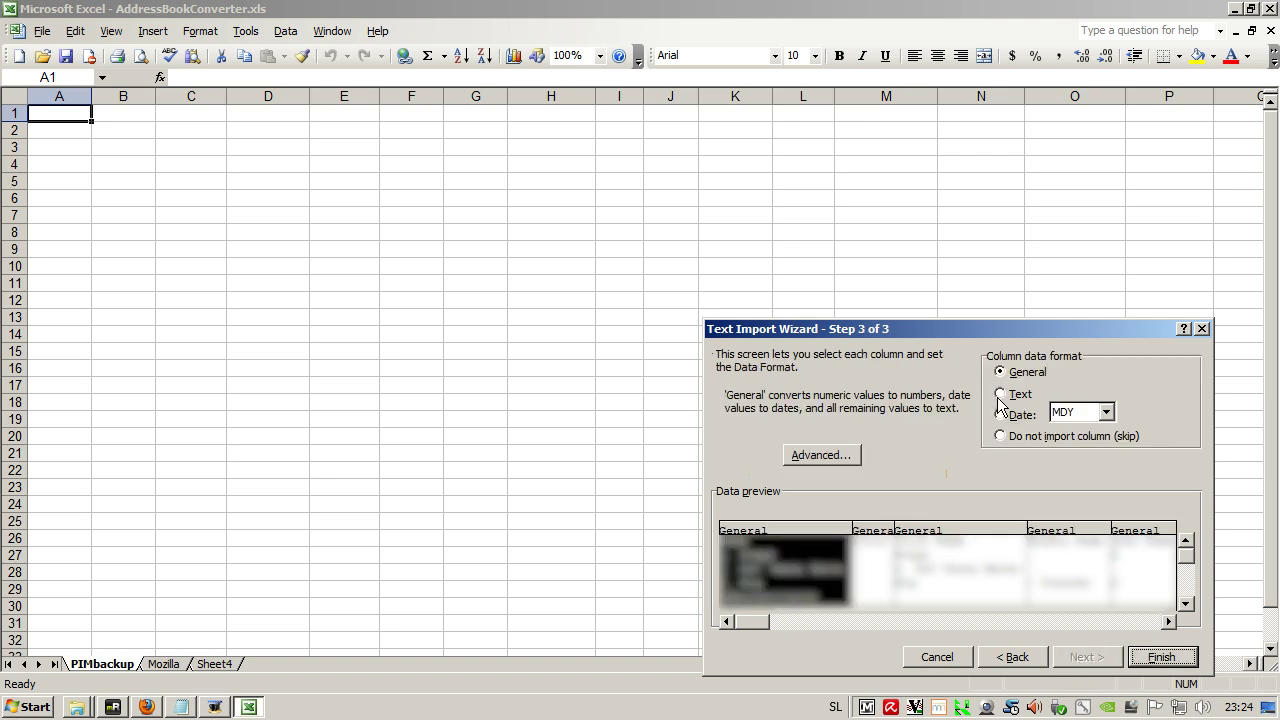
left_click(745, 624)
left_click_drag(745, 628, 1152, 628)
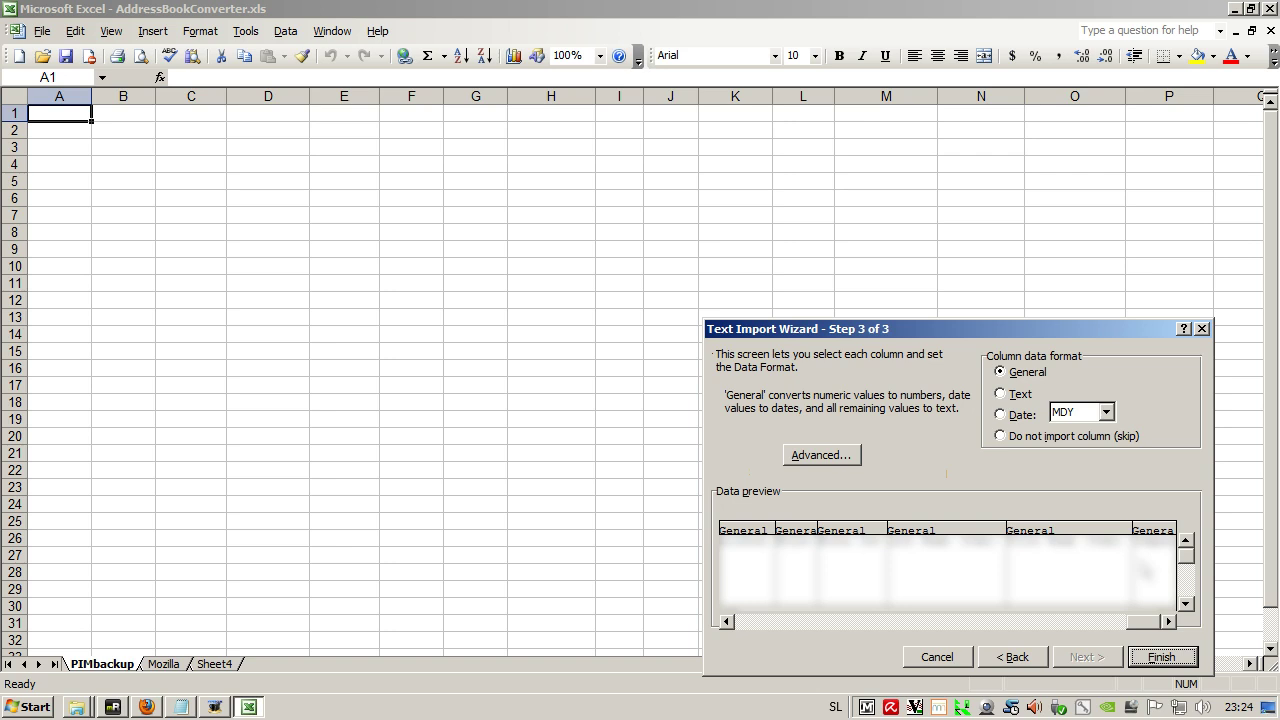
left_click(1146, 570, "shift")
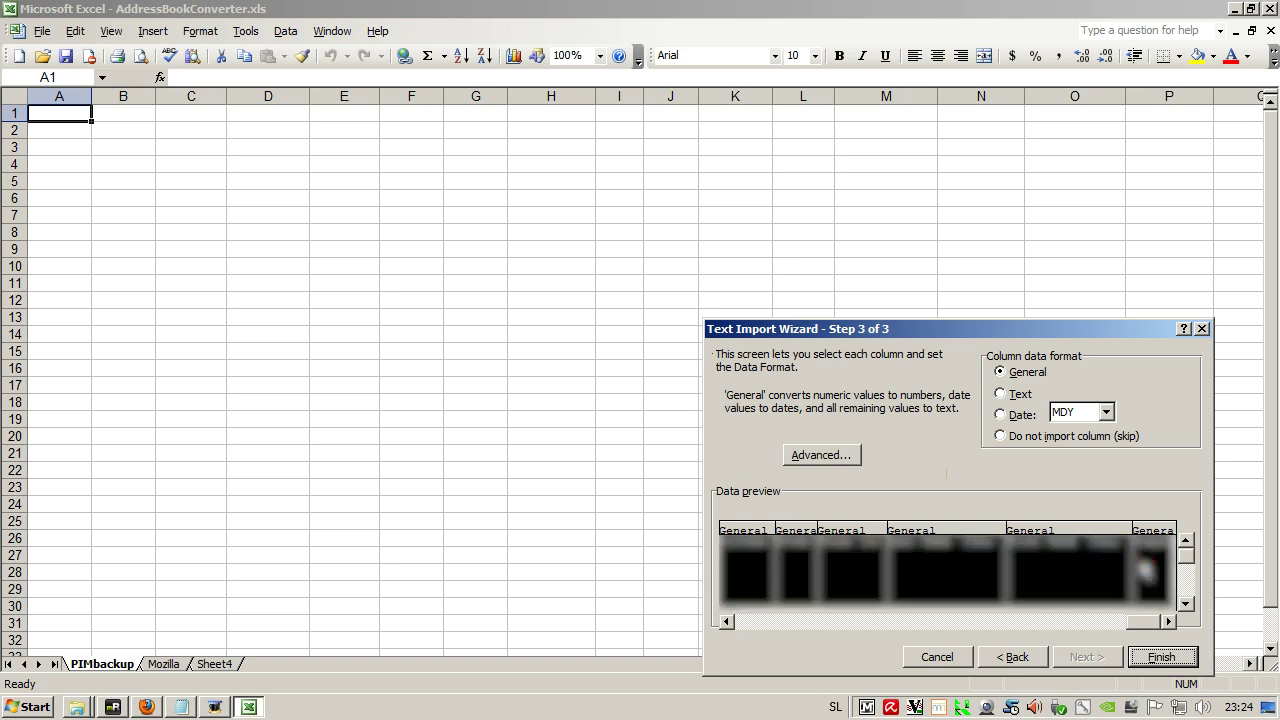
left_click(1001, 395)
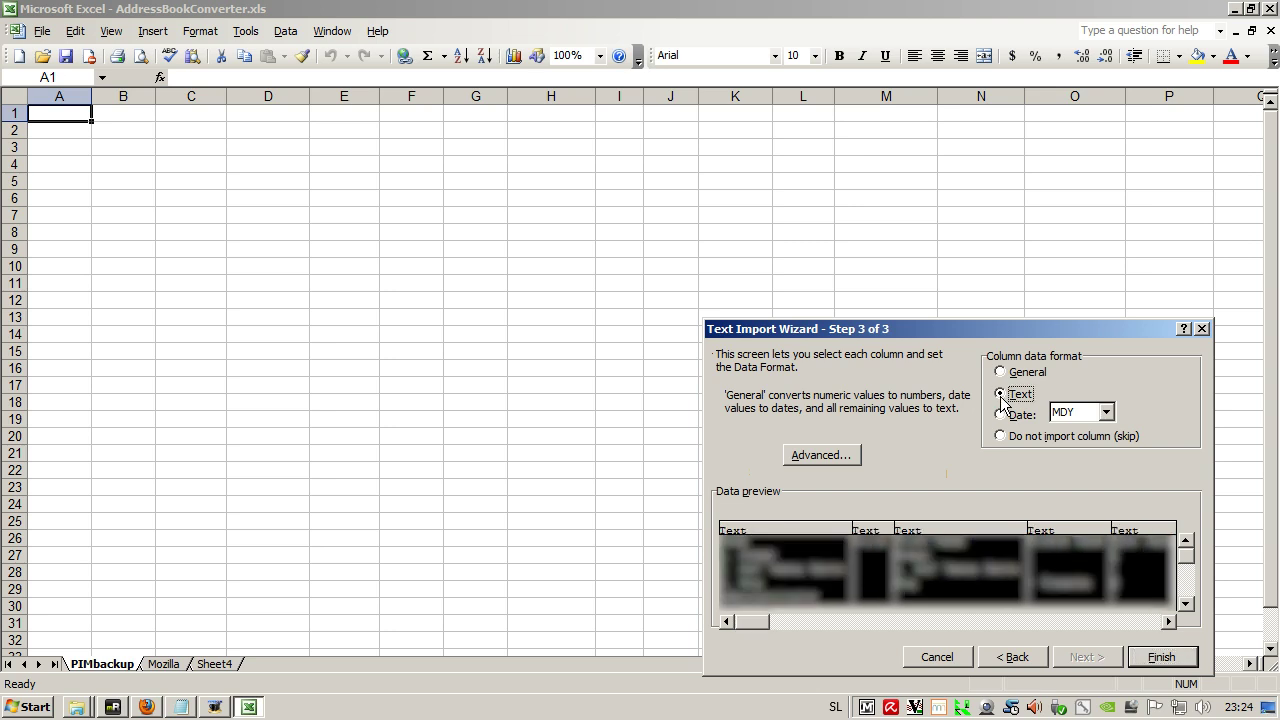
left_click(1160, 663)
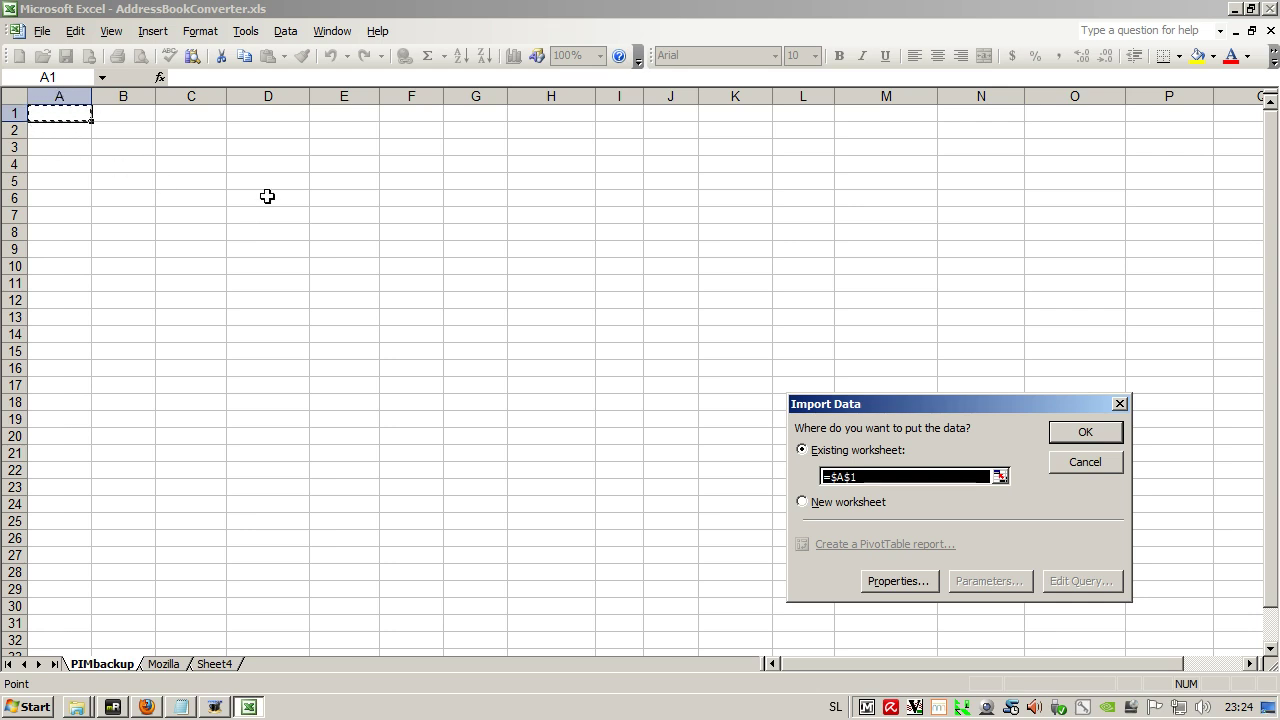
Step: Place the imported contacts at $A$1 on PIMbackup, then switch to the Mozilla sheet
left_click(1086, 432)
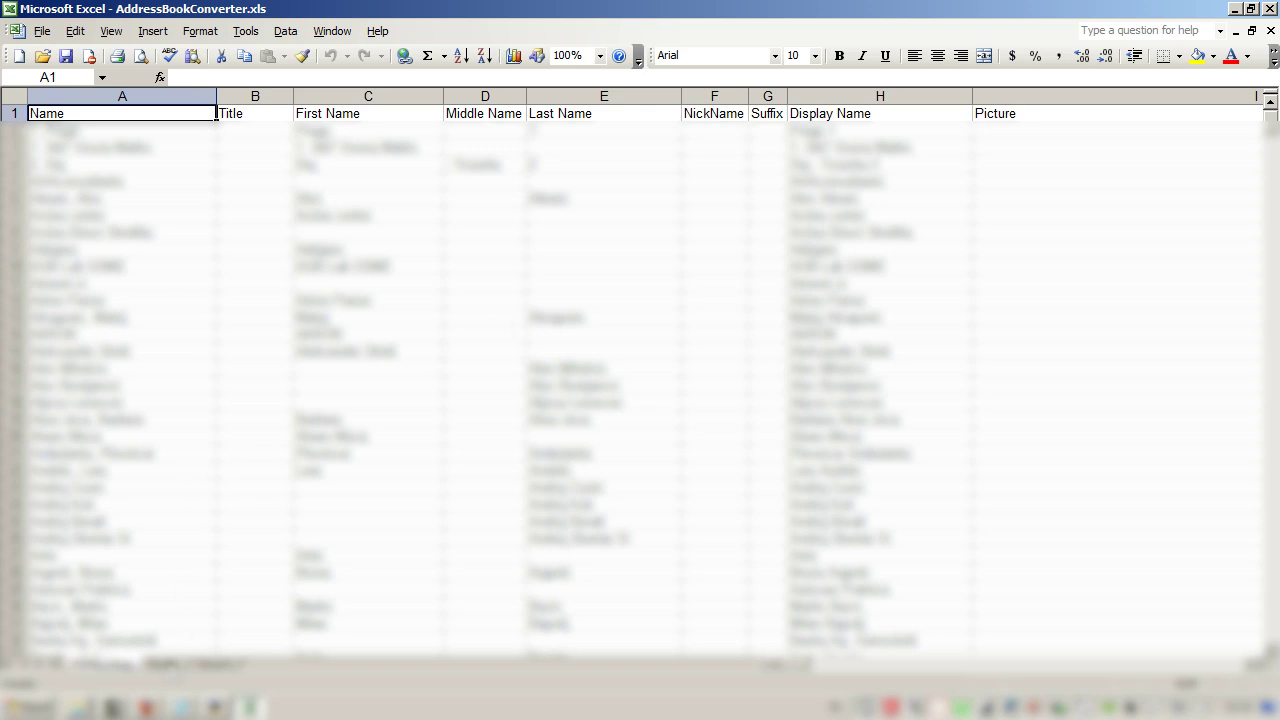
left_click(168, 668)
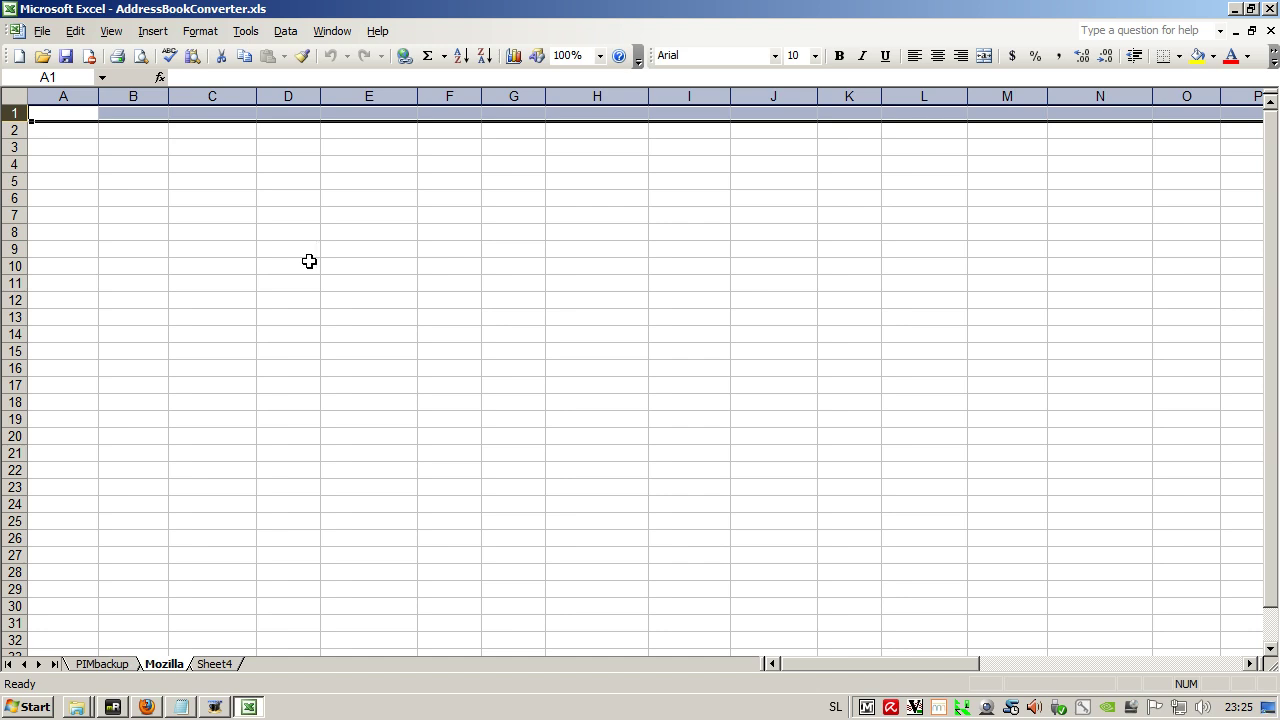
Step: Run the Convert macro to fill the Mozilla sheet with First Name, Last Name, Display Name and Primary Email contacts
left_click(246, 31)
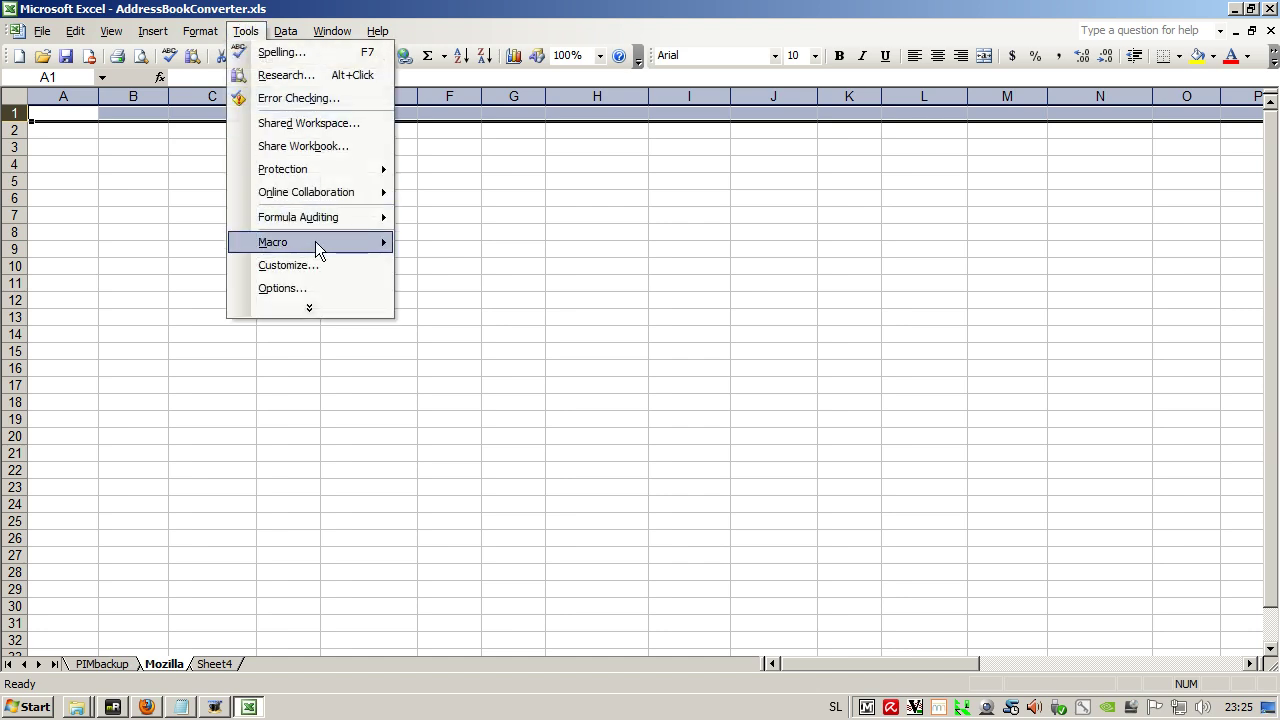
mouse_move(315, 245)
left_click(448, 244)
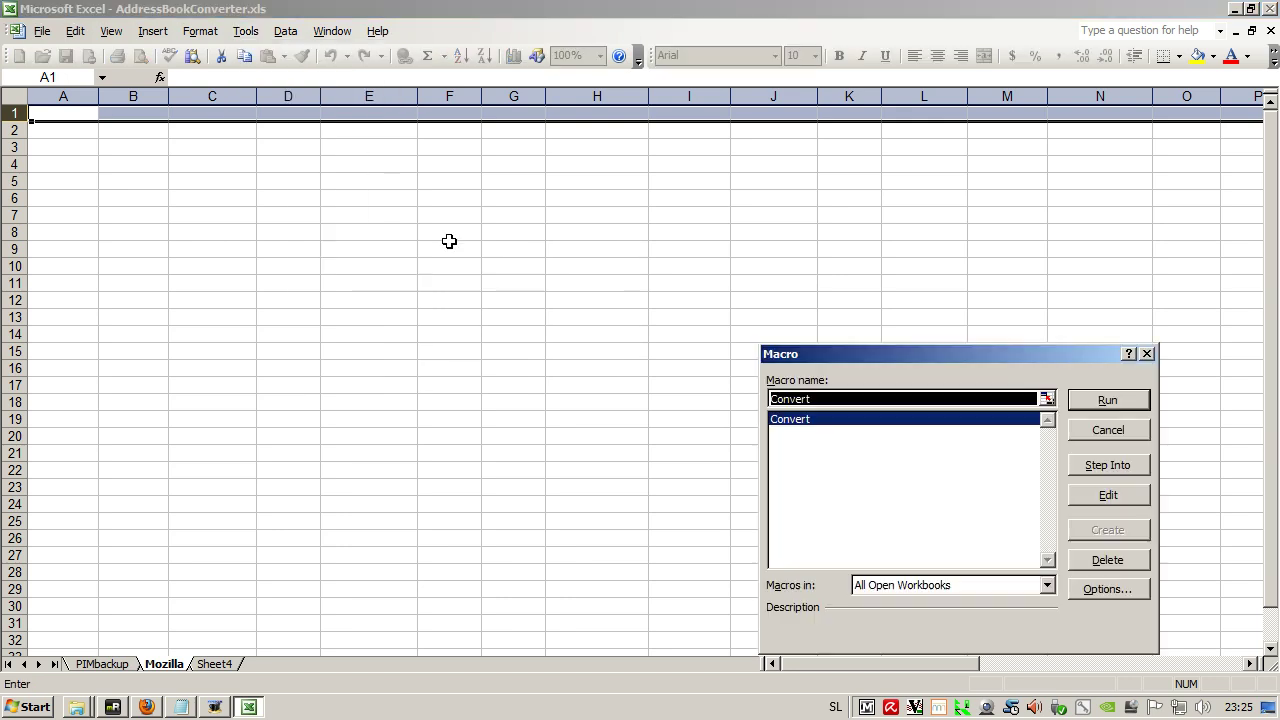
left_click(1114, 400)
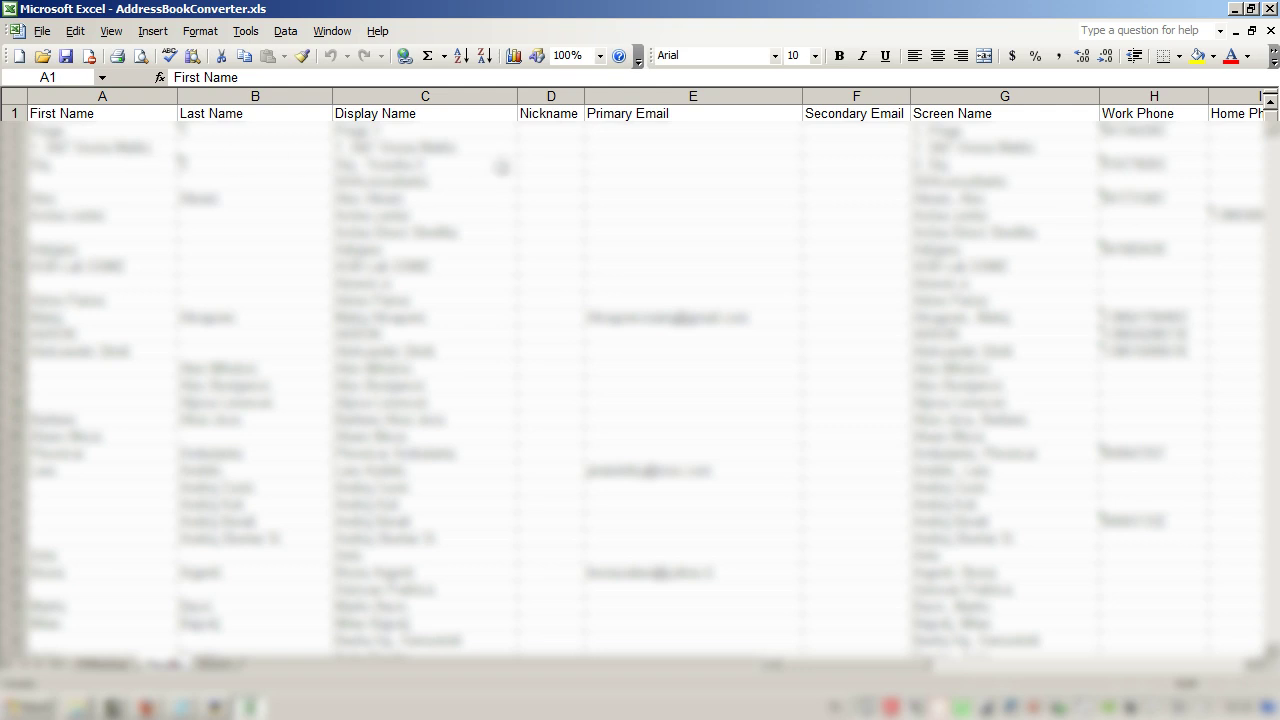
left_click(42, 31)
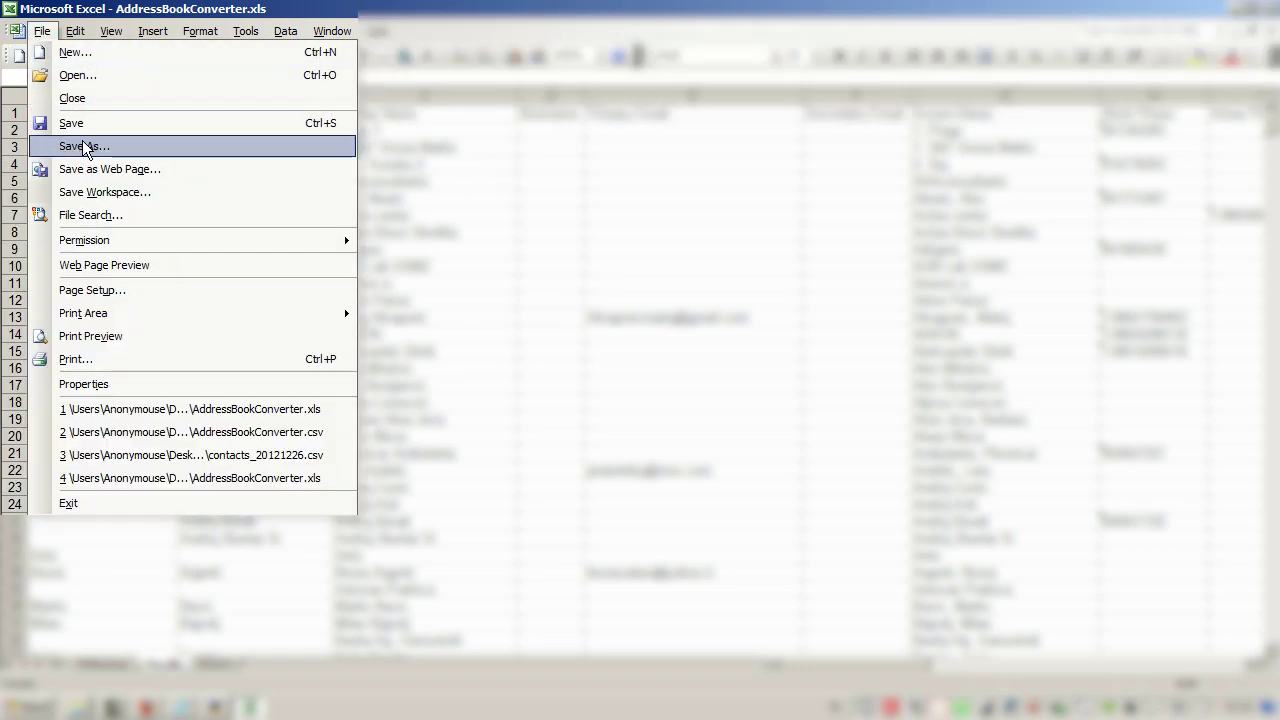
Step: Save the current sheet as CSV (Comma delimited) AddressBookConverter.csv on the Desktop and minimise Excel
left_click(85, 147)
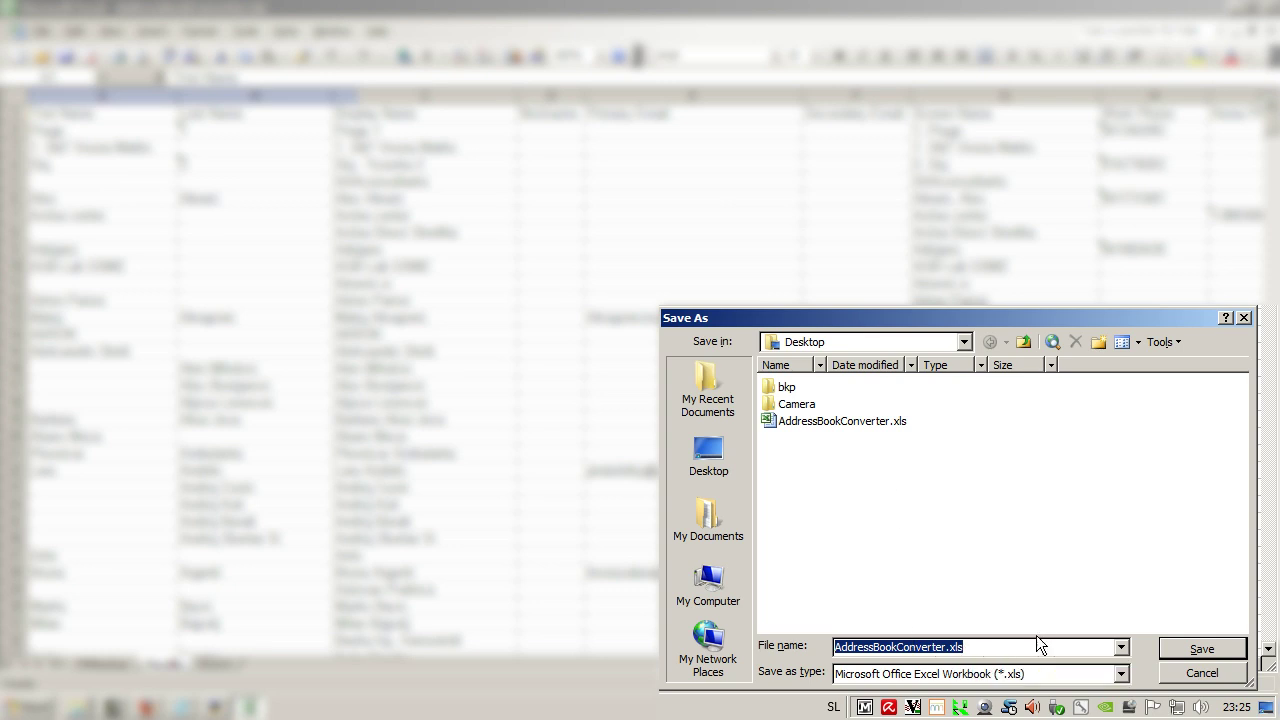
left_click(1016, 675)
scroll(983, 654, "down", 5)
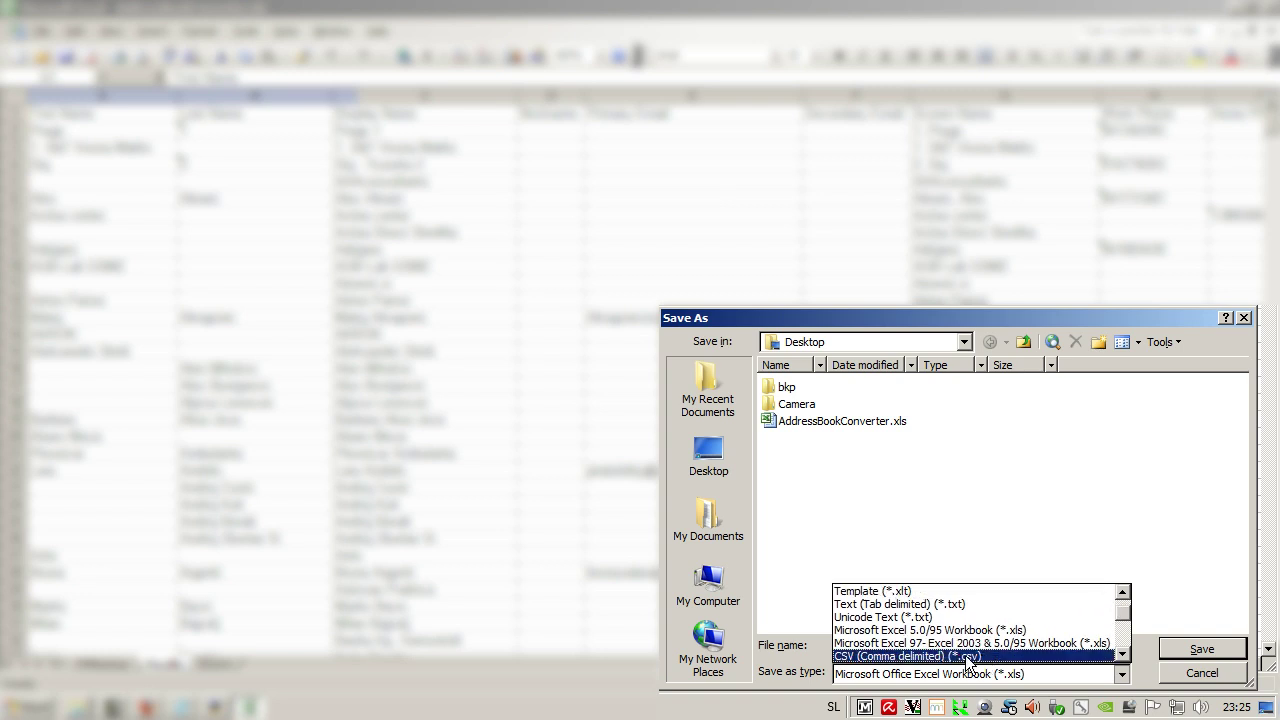
left_click(965, 655)
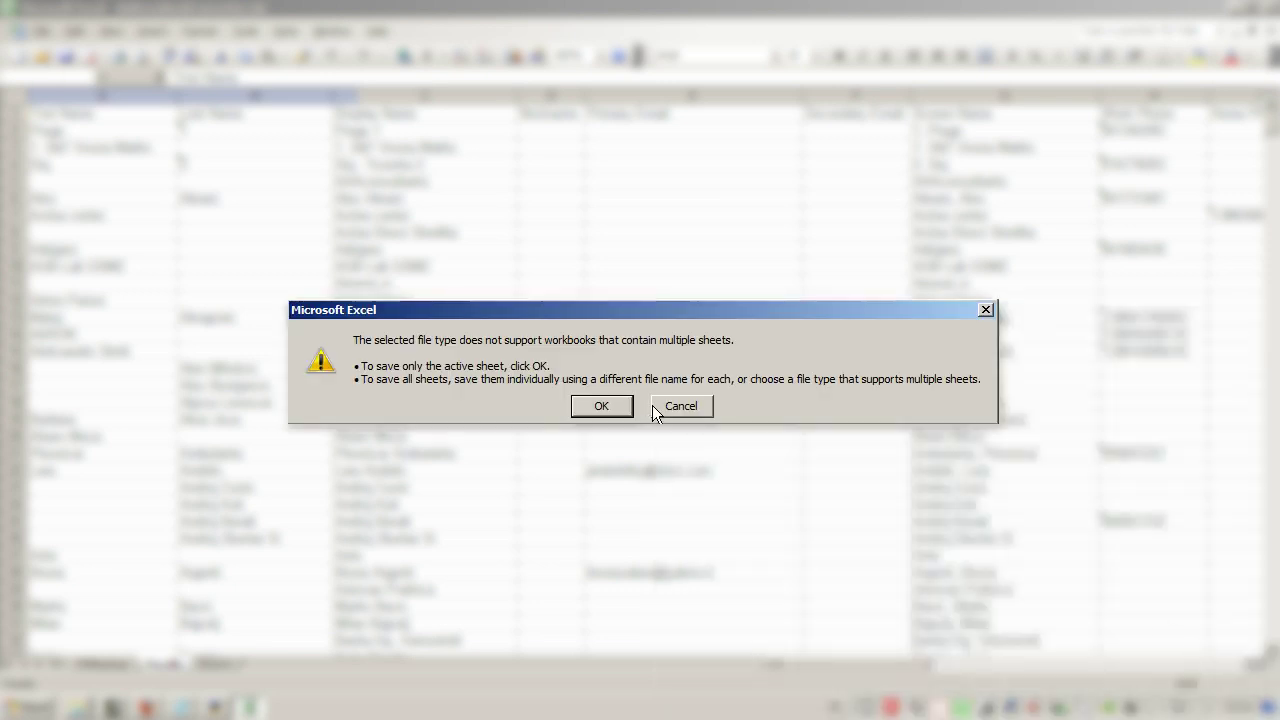
left_click(603, 405)
left_click(568, 424)
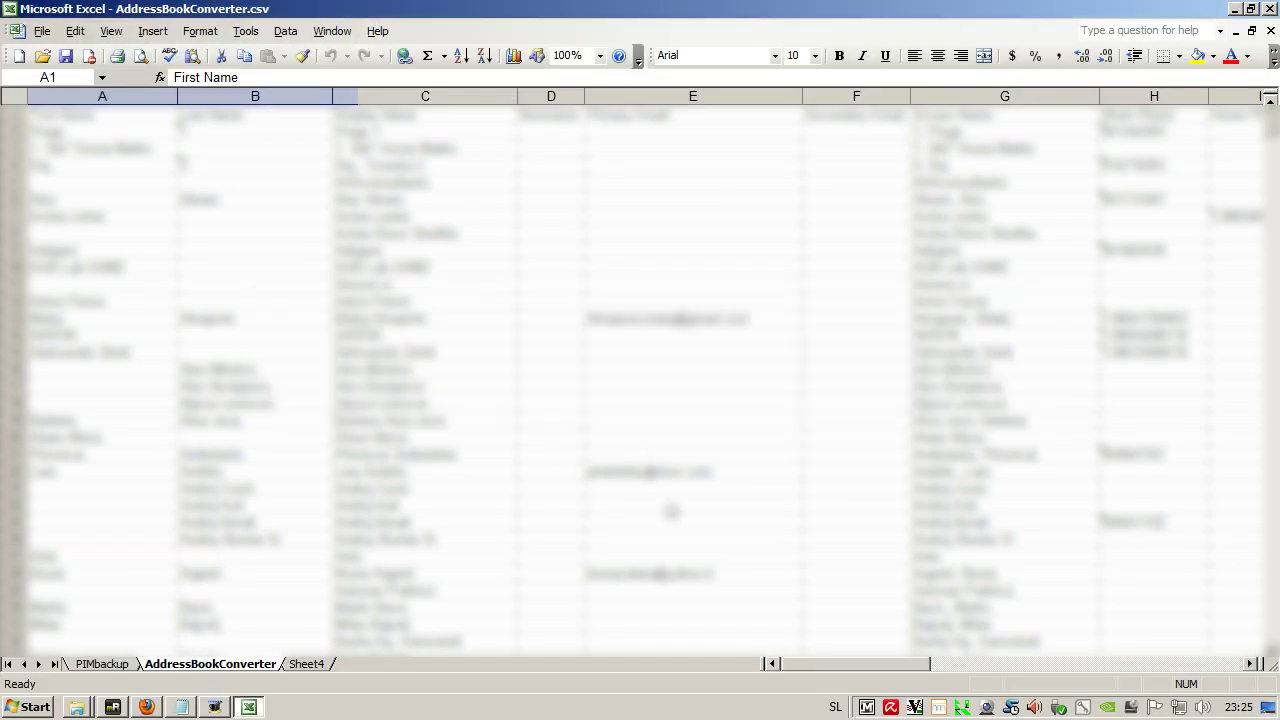
left_click(1234, 10)
left_click(128, 432)
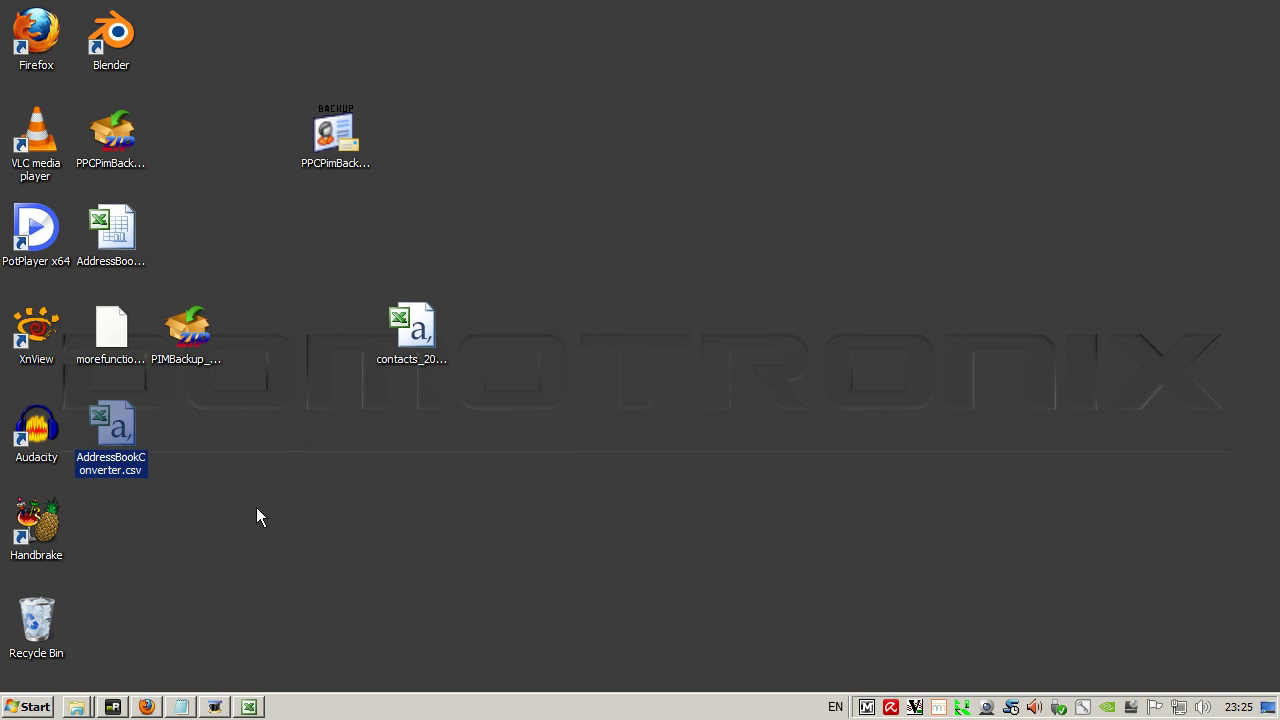
Step: Launch ThunderbirdPortable.exe from the recent ThunderbirdPortable folder
left_click(76, 704)
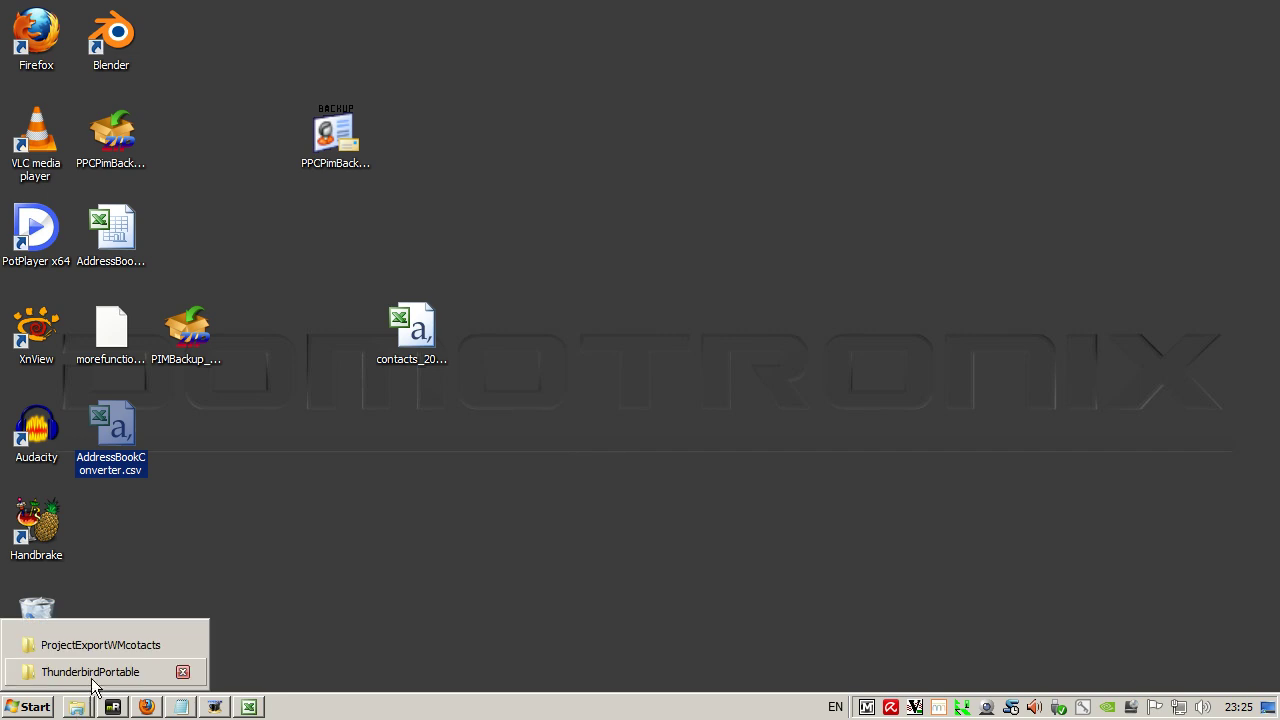
left_click(96, 672)
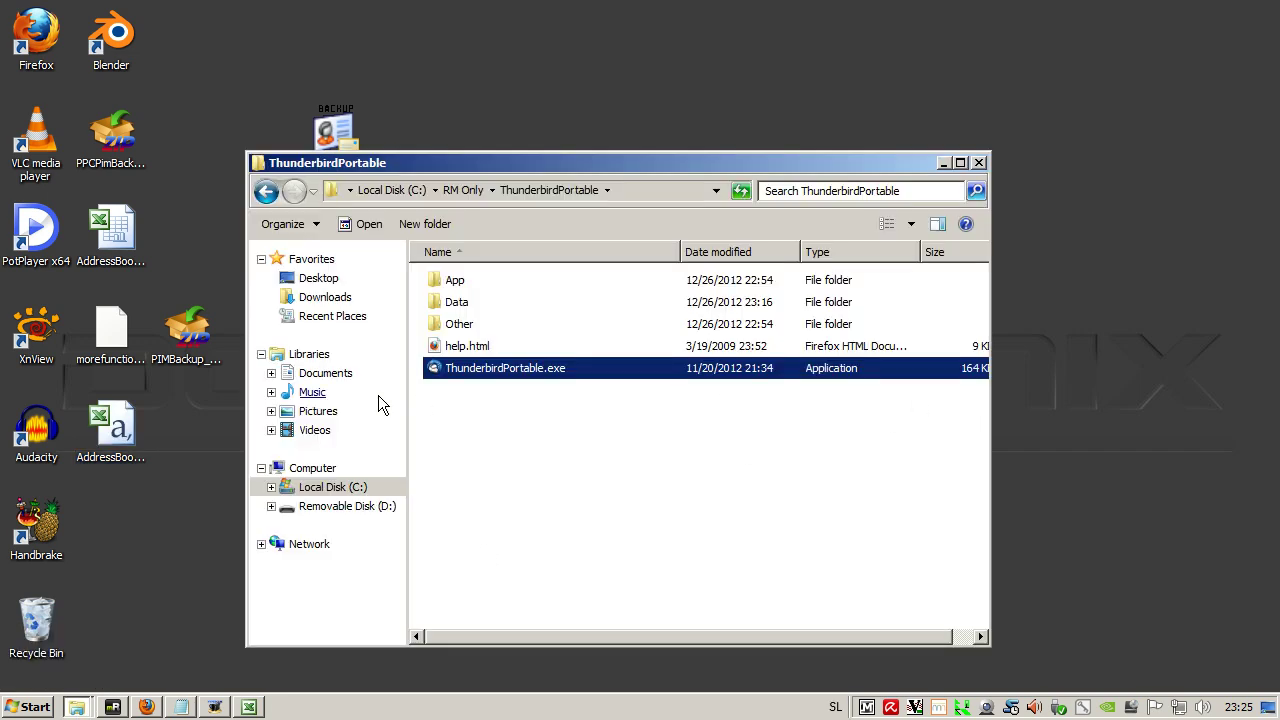
double_click(503, 370)
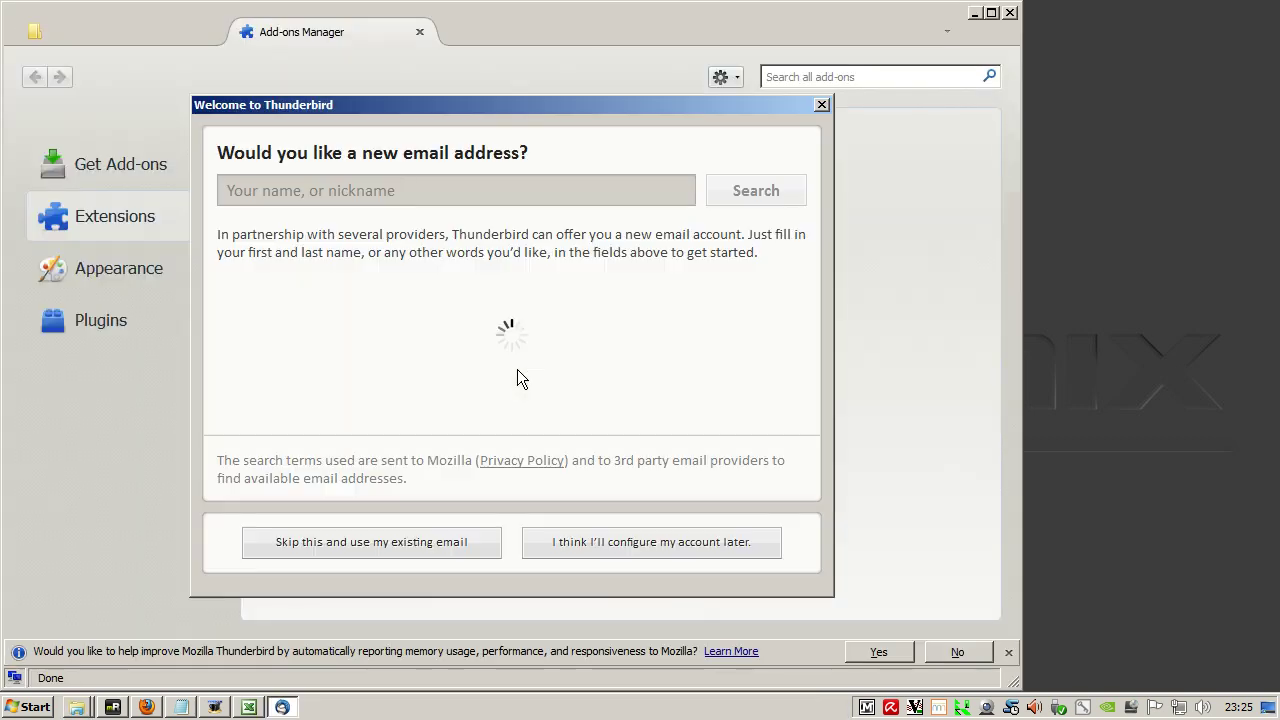
Step: Skip email account setup and choose Install Add-on From File in the Add-ons Manager
left_click(643, 545)
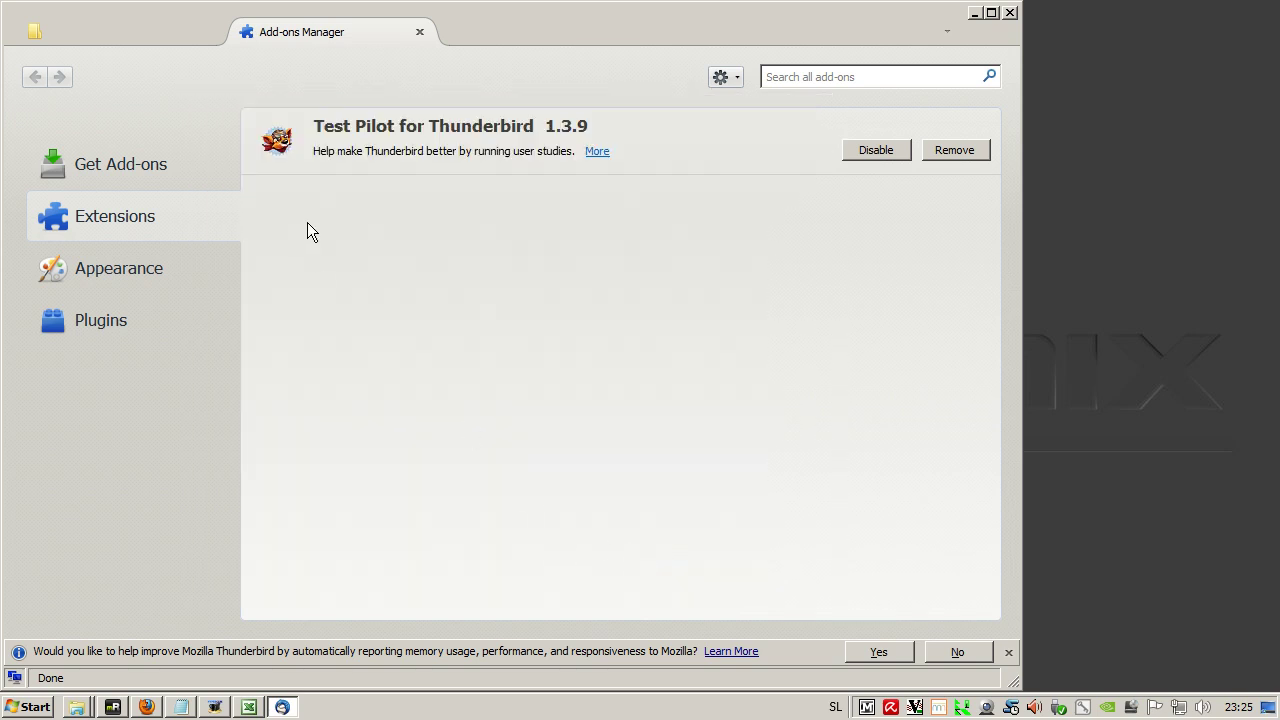
left_click(172, 32)
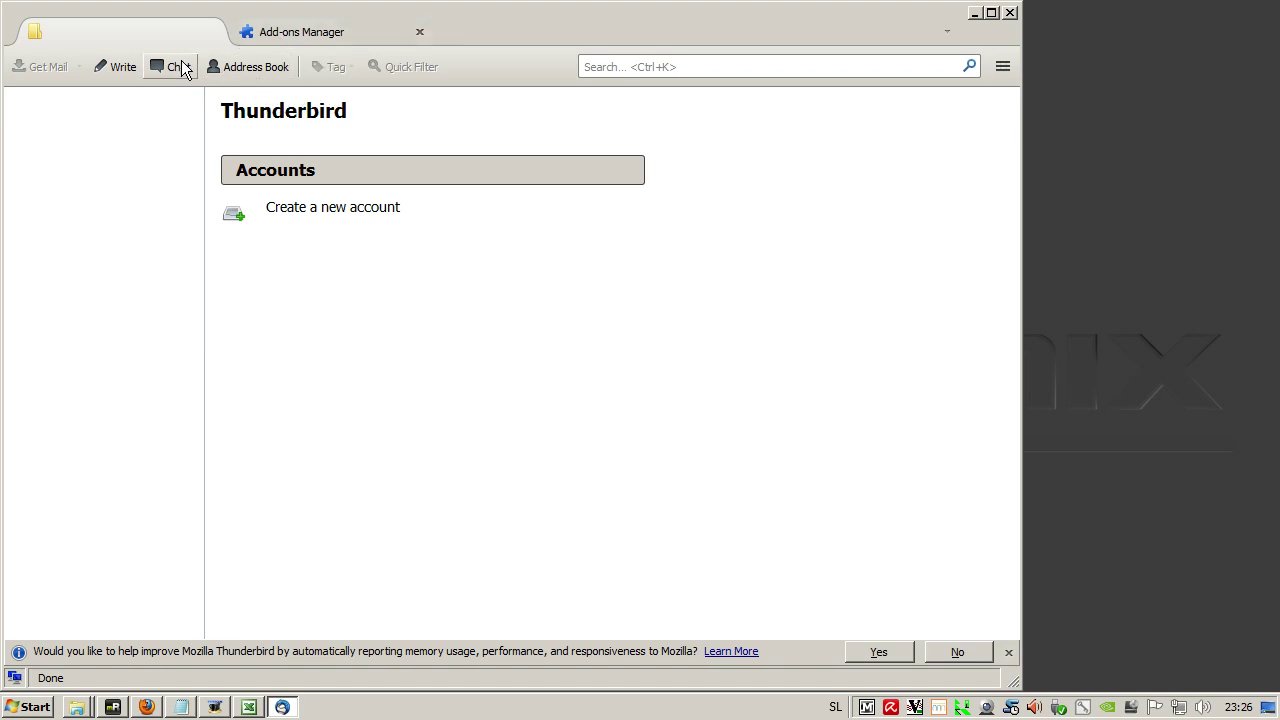
key("alt")
left_click(213, 27)
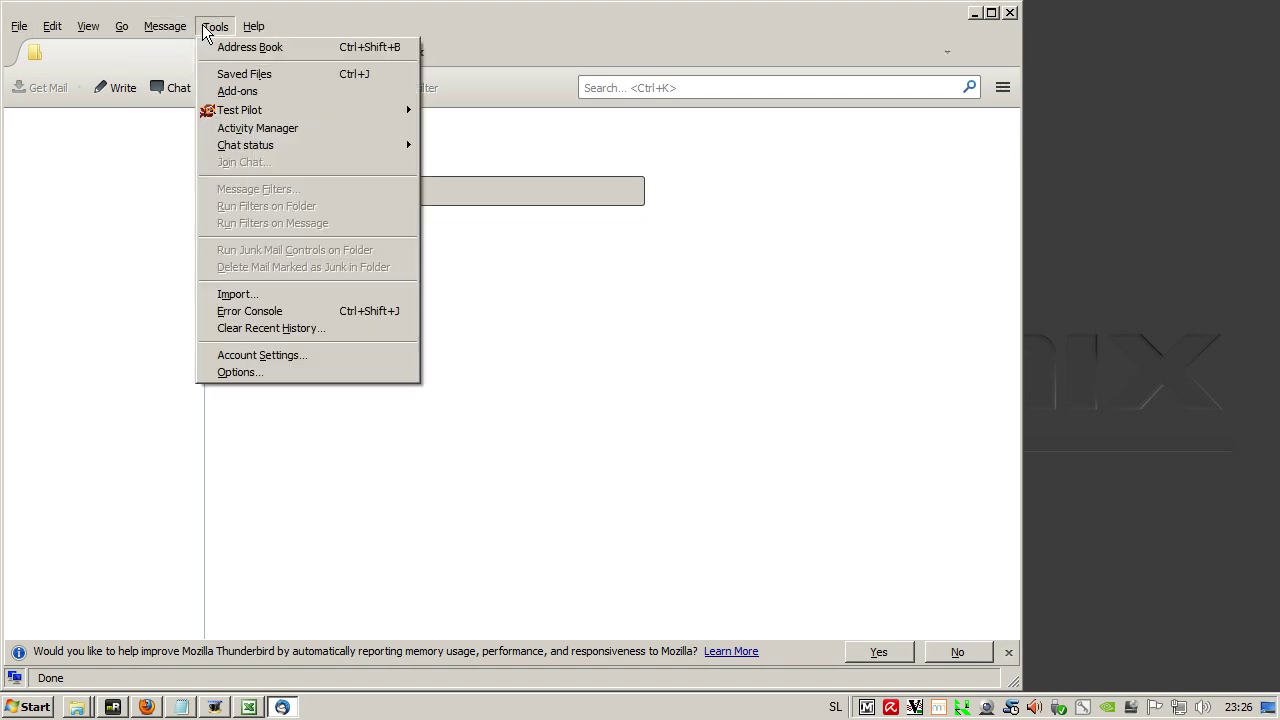
left_click(256, 95)
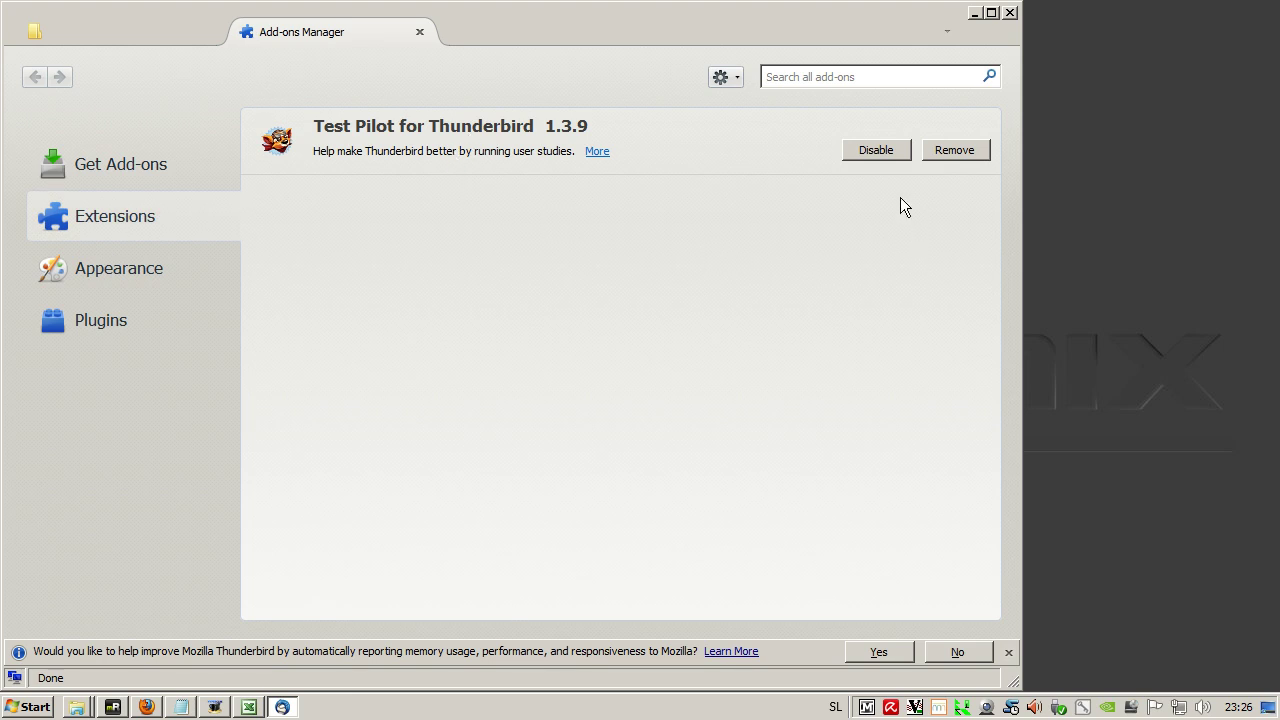
left_click(734, 80)
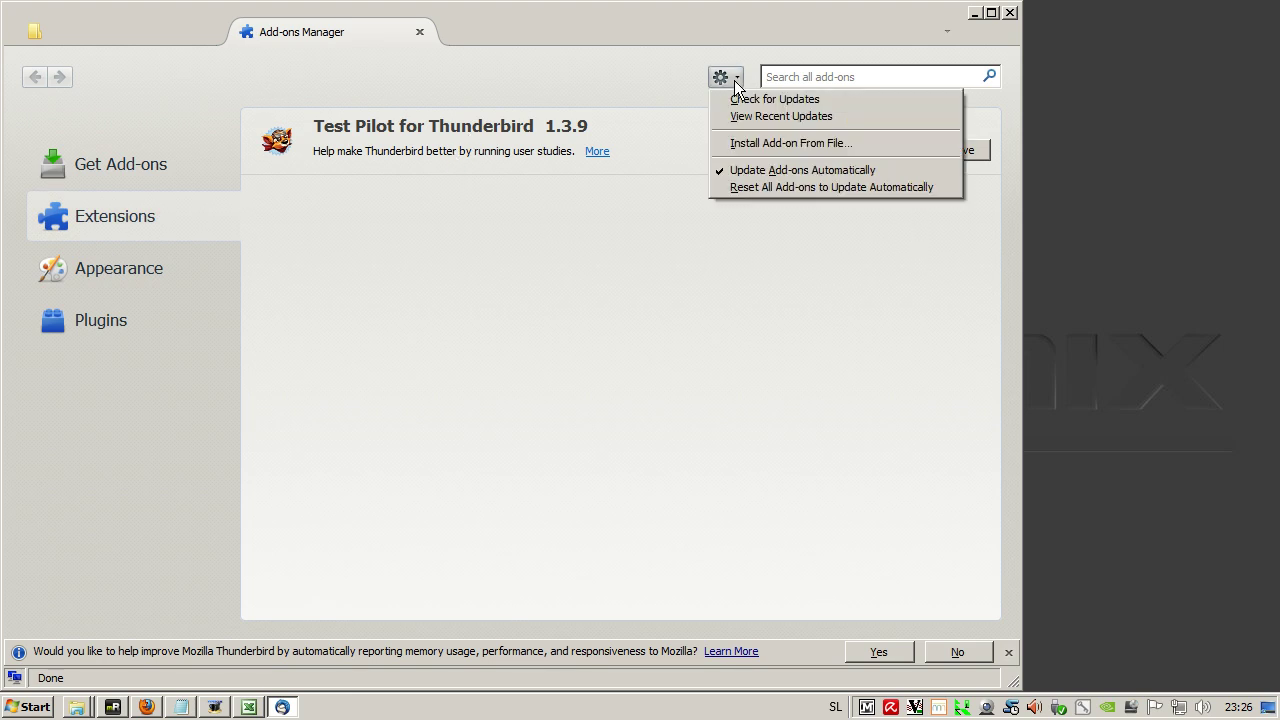
left_click(783, 144)
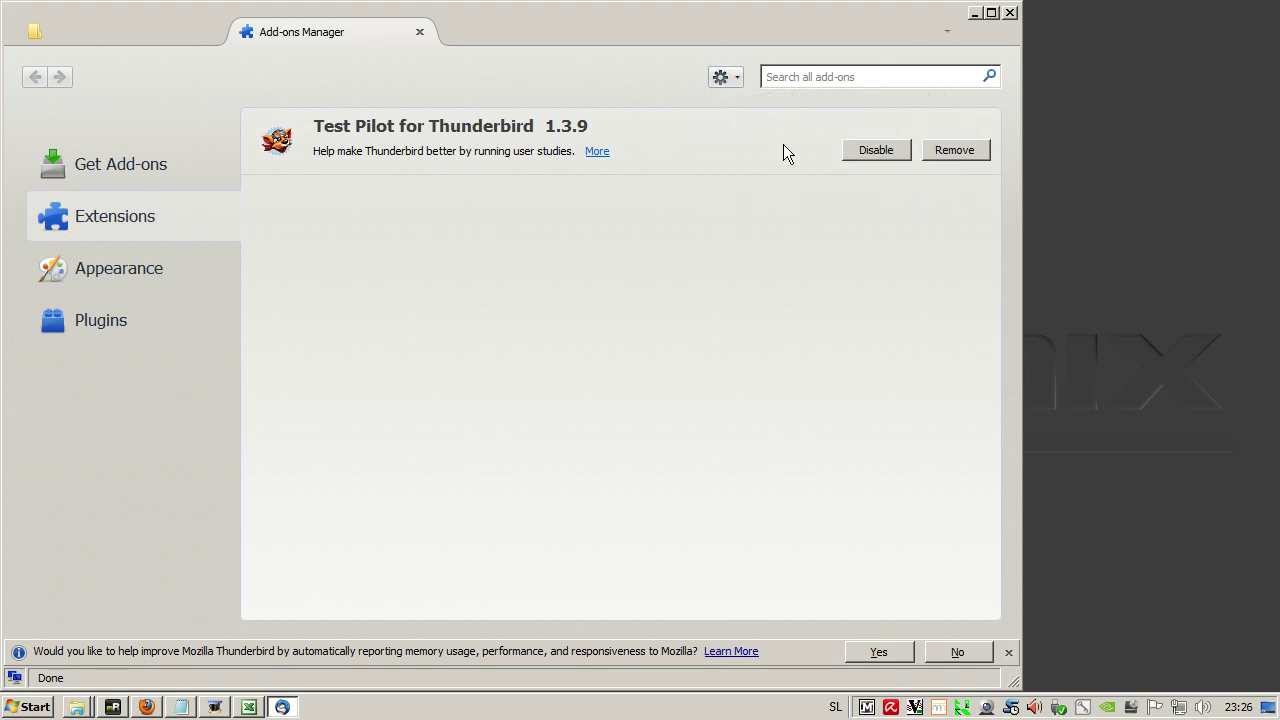
Step: Install the Desktop file morefunctionsforAB-TB3-0.6.8.1.xpi as the MoreFunctionsForAddressBook add-on
left_click(70, 128)
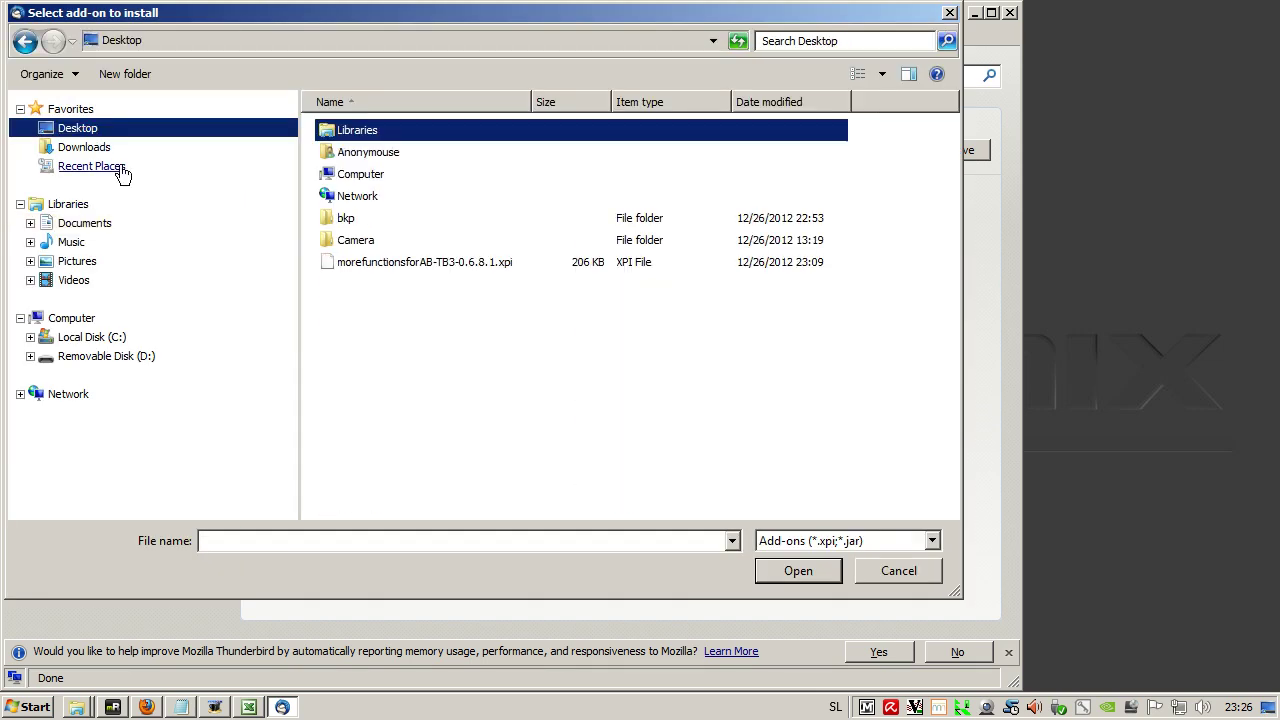
left_click(395, 264)
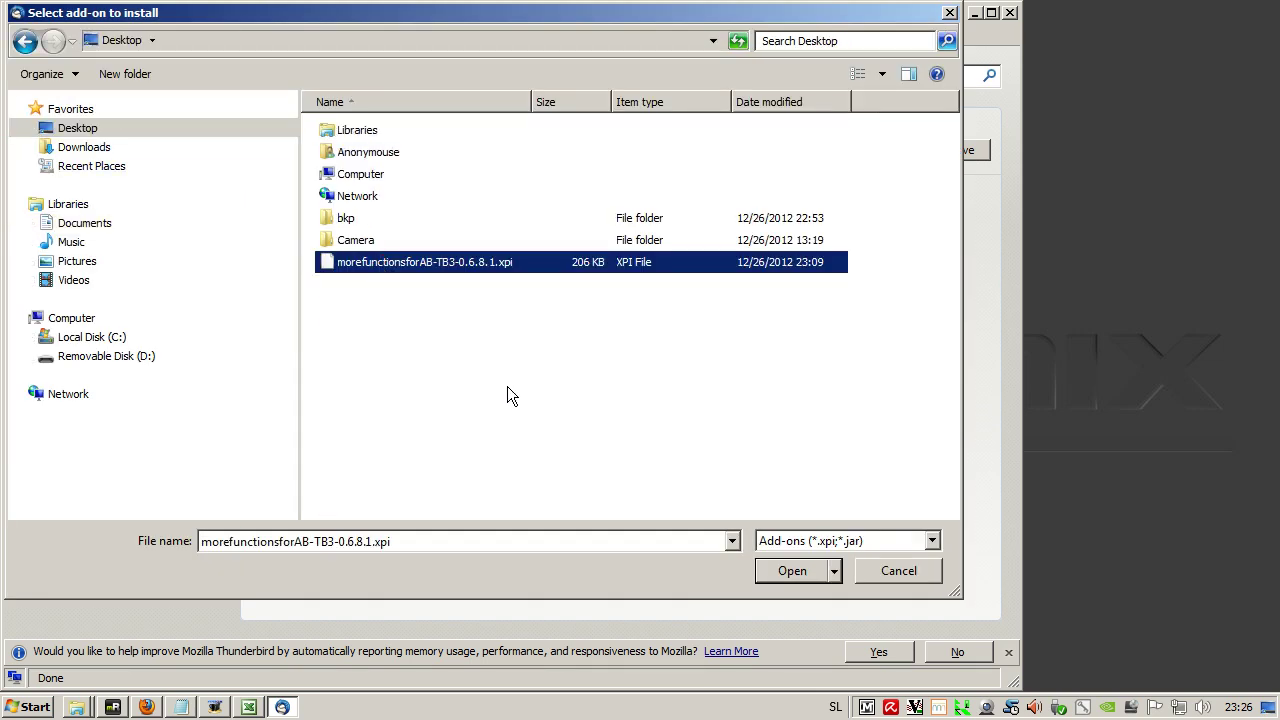
left_click(792, 571)
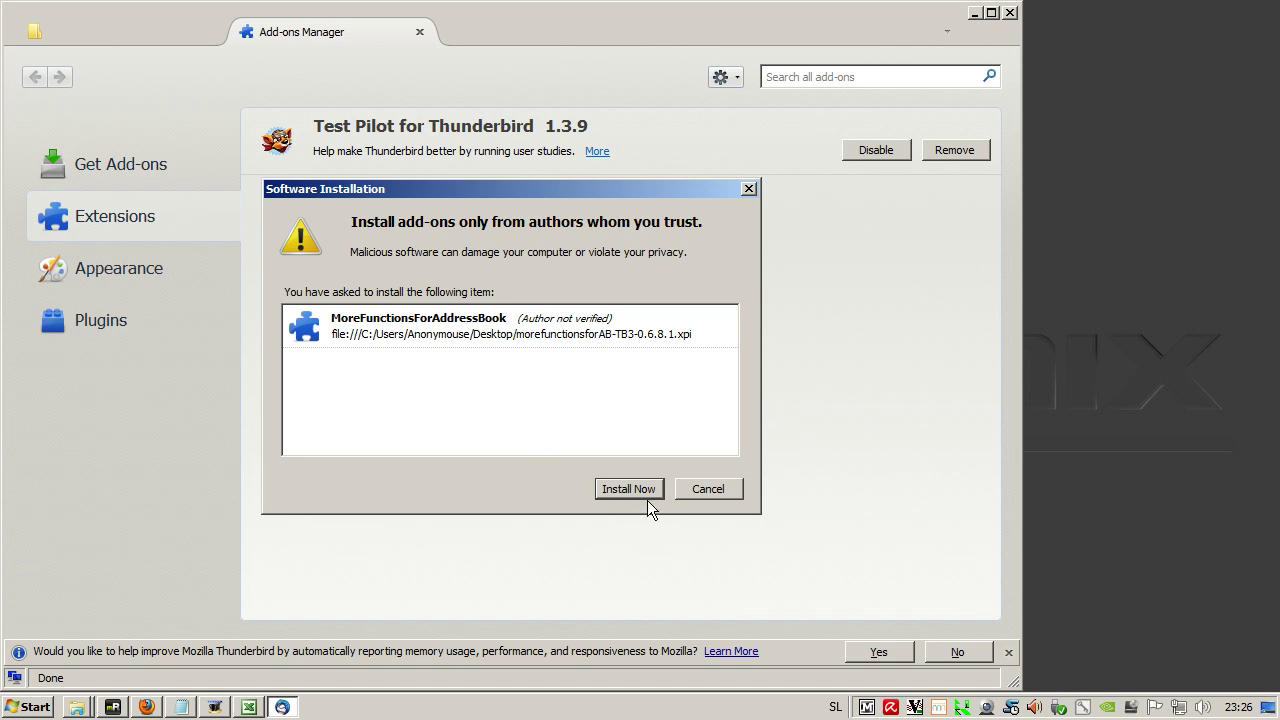
left_click(632, 490)
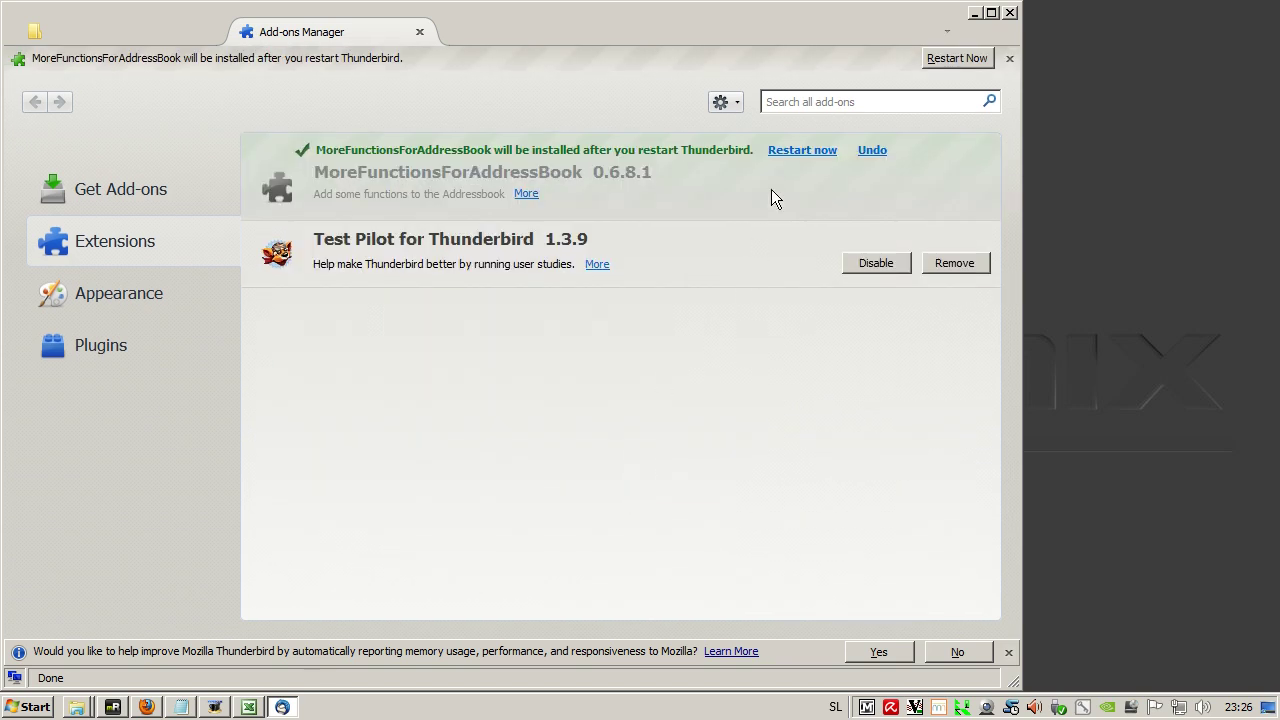
Step: Restart Thunderbird, close the Add-ons Manager and open the Address Book, cancelling the account wizard
left_click(801, 150)
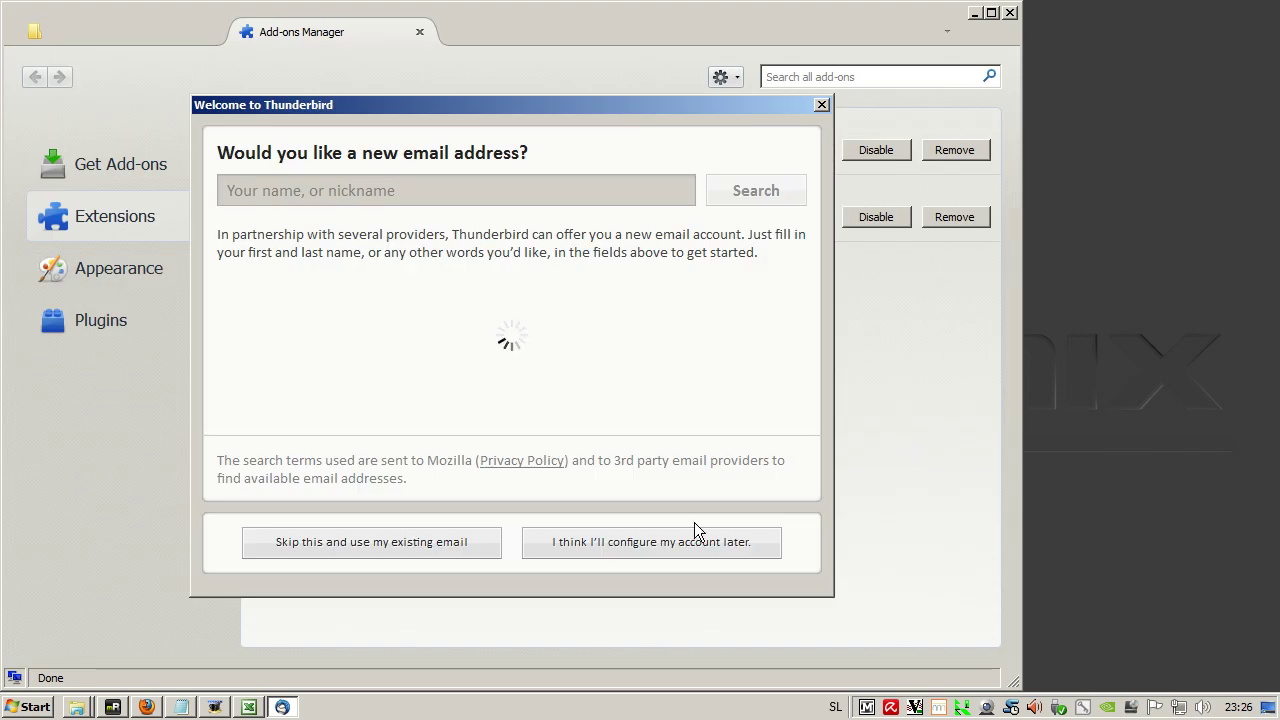
left_click(694, 533)
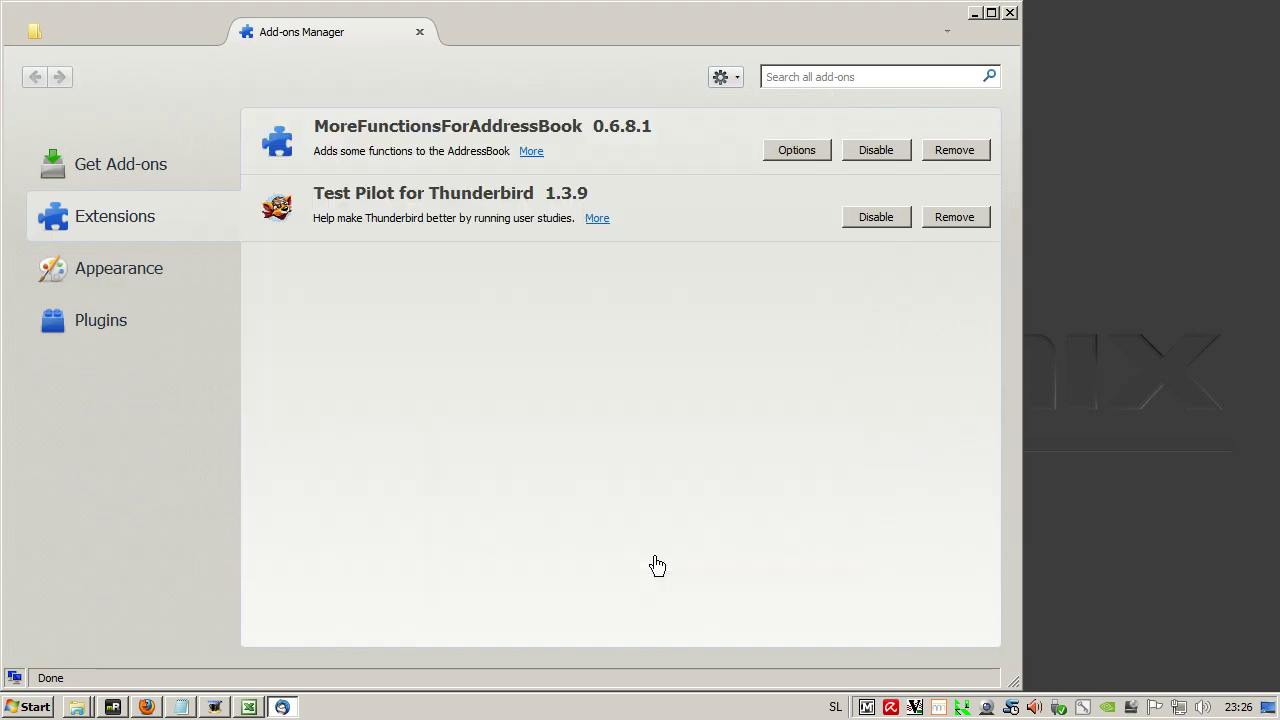
left_click(420, 34)
left_click(229, 68)
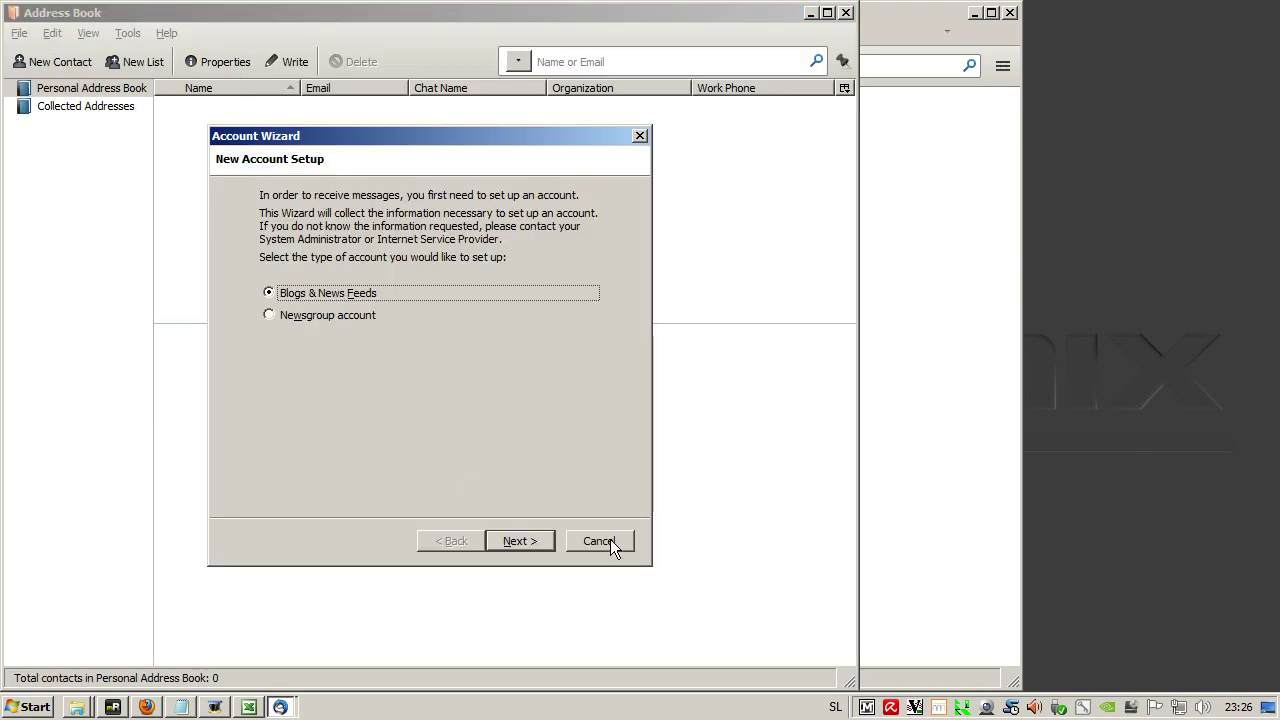
left_click(600, 541)
left_click(388, 372)
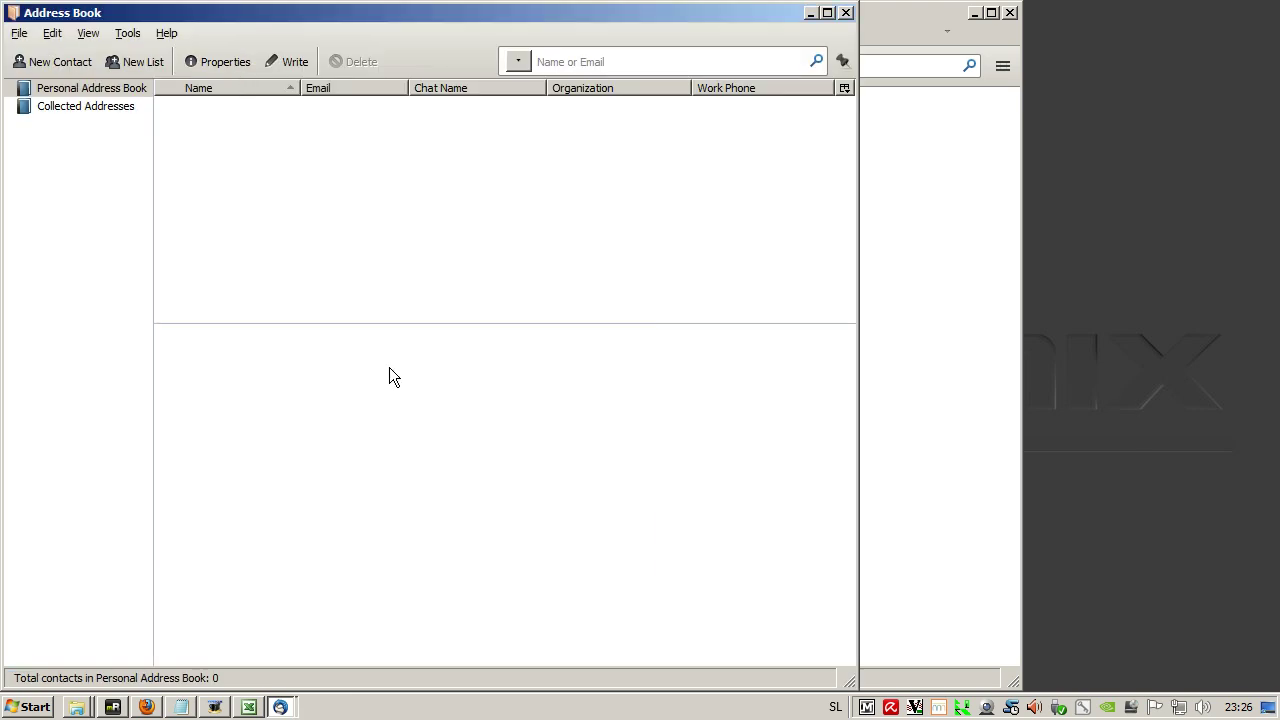
Step: Import Address Books from a Text file, picking the Comma Separated AddressBookConverter.csv on the Desktop
left_click(127, 33)
left_click(138, 79)
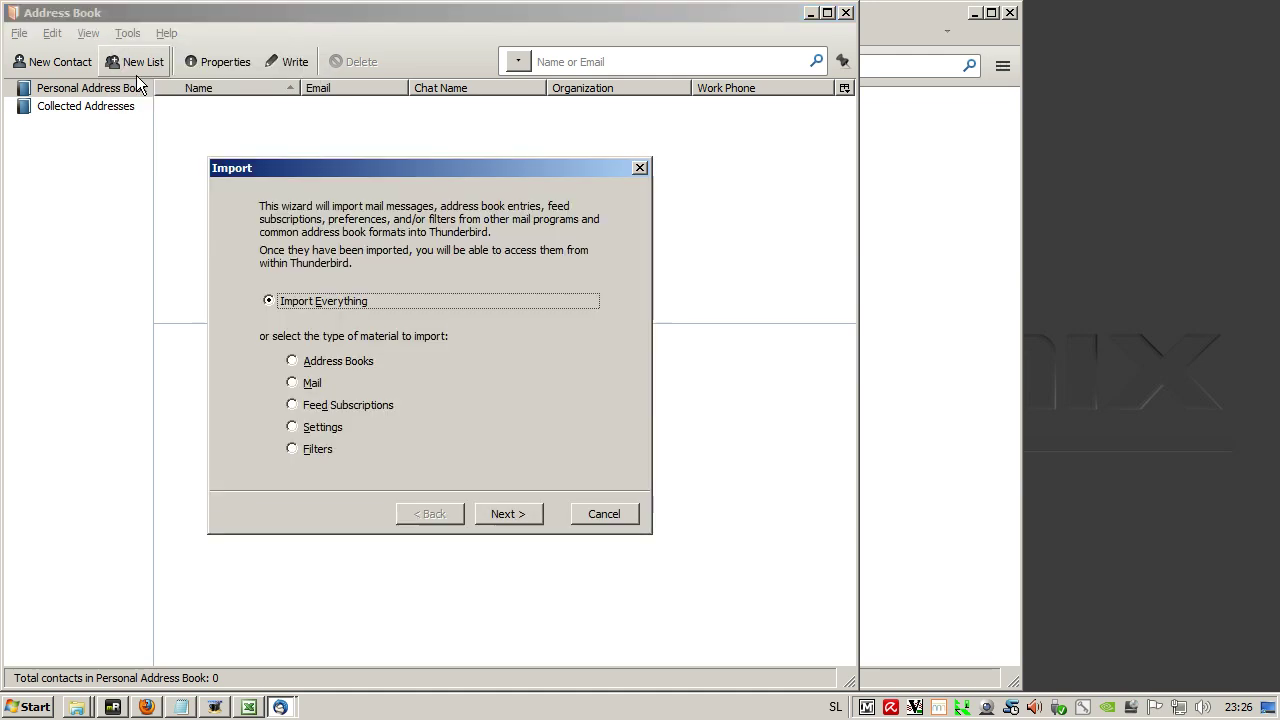
left_click(318, 364)
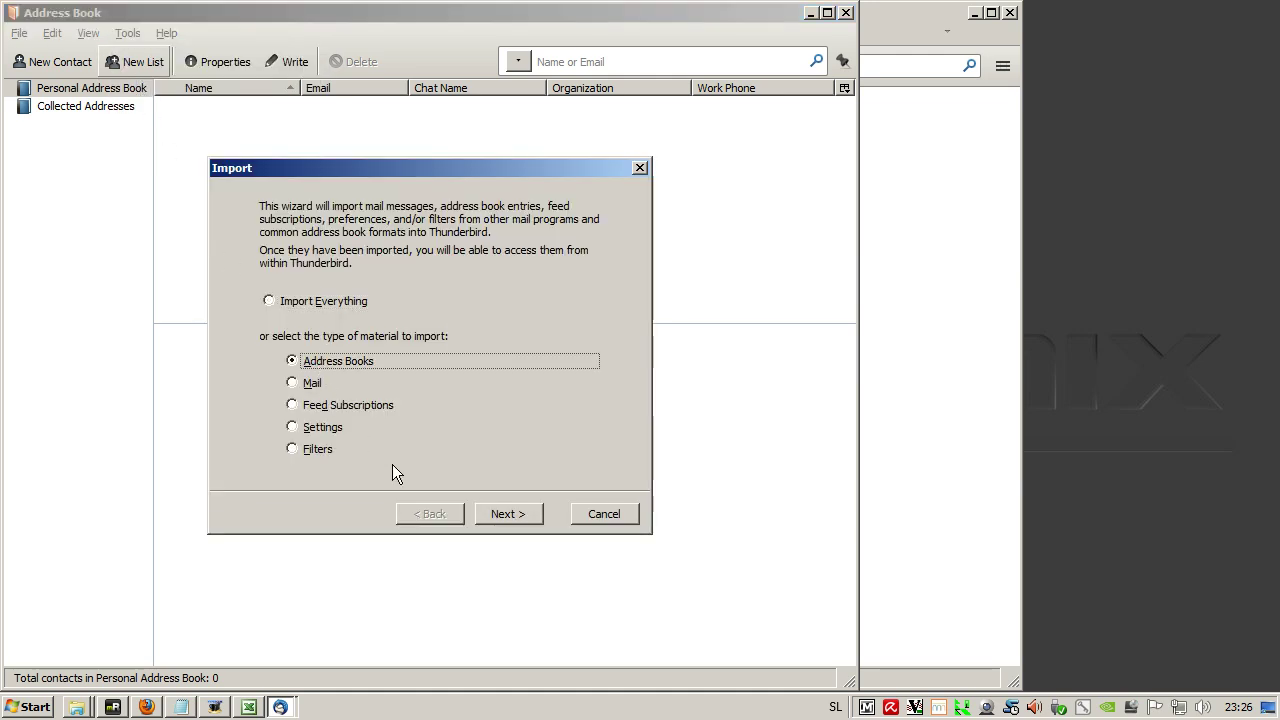
left_click(508, 514)
left_click(352, 276)
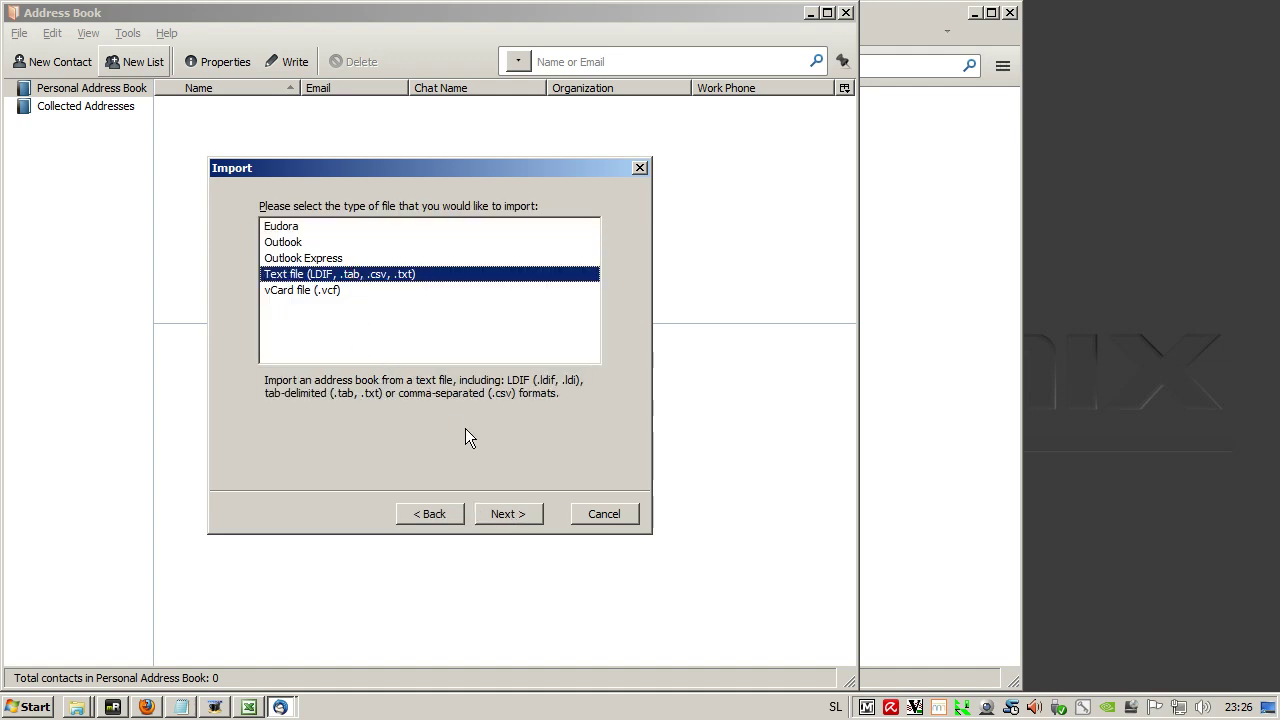
left_click(508, 514)
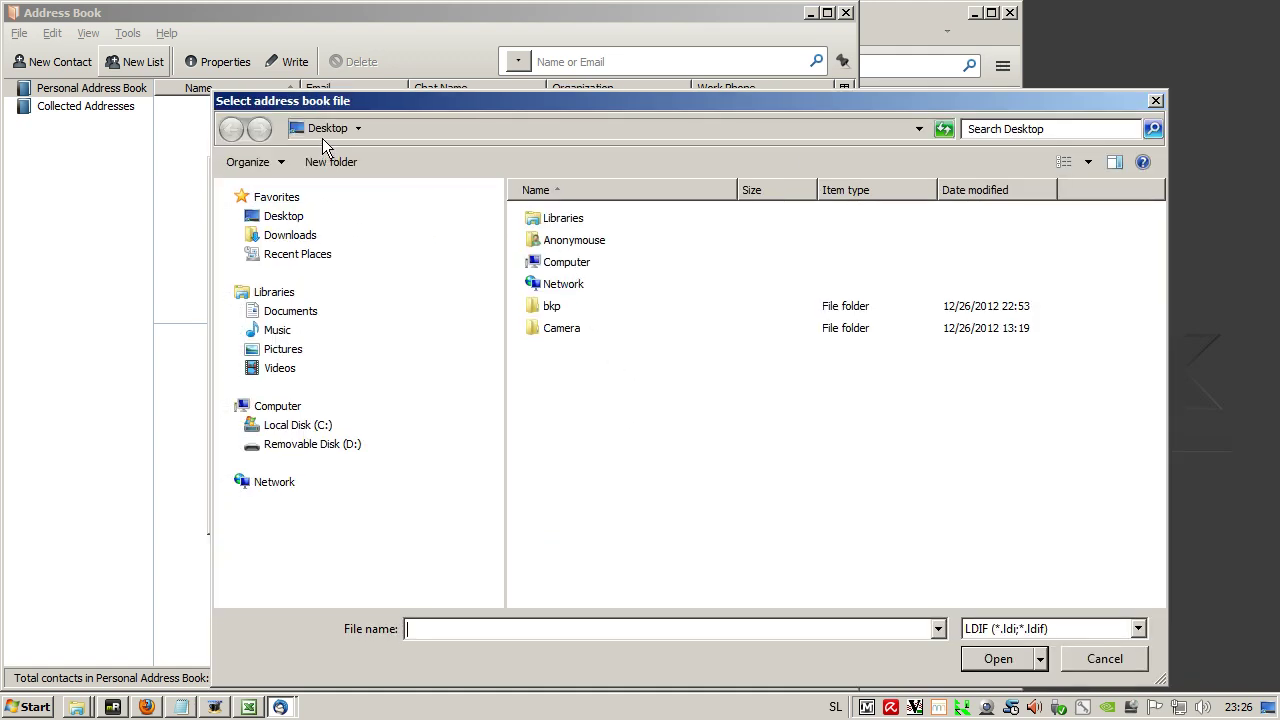
left_click(1023, 627)
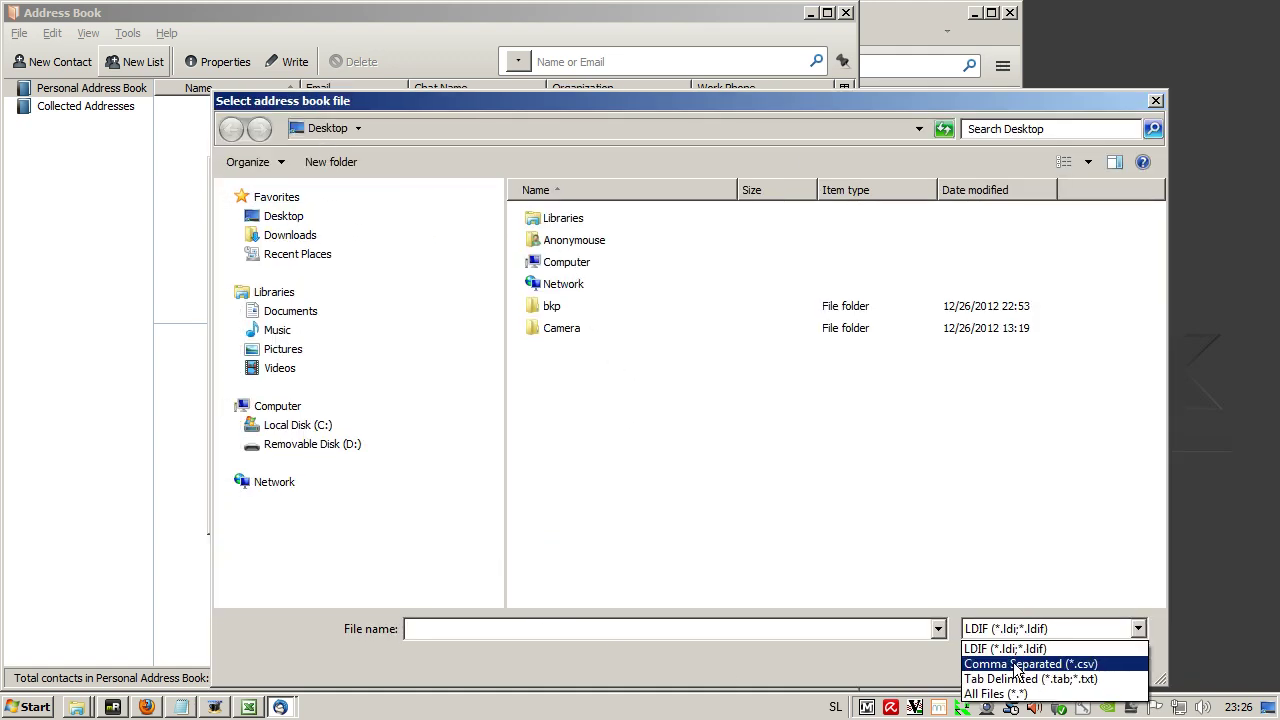
left_click(1017, 664)
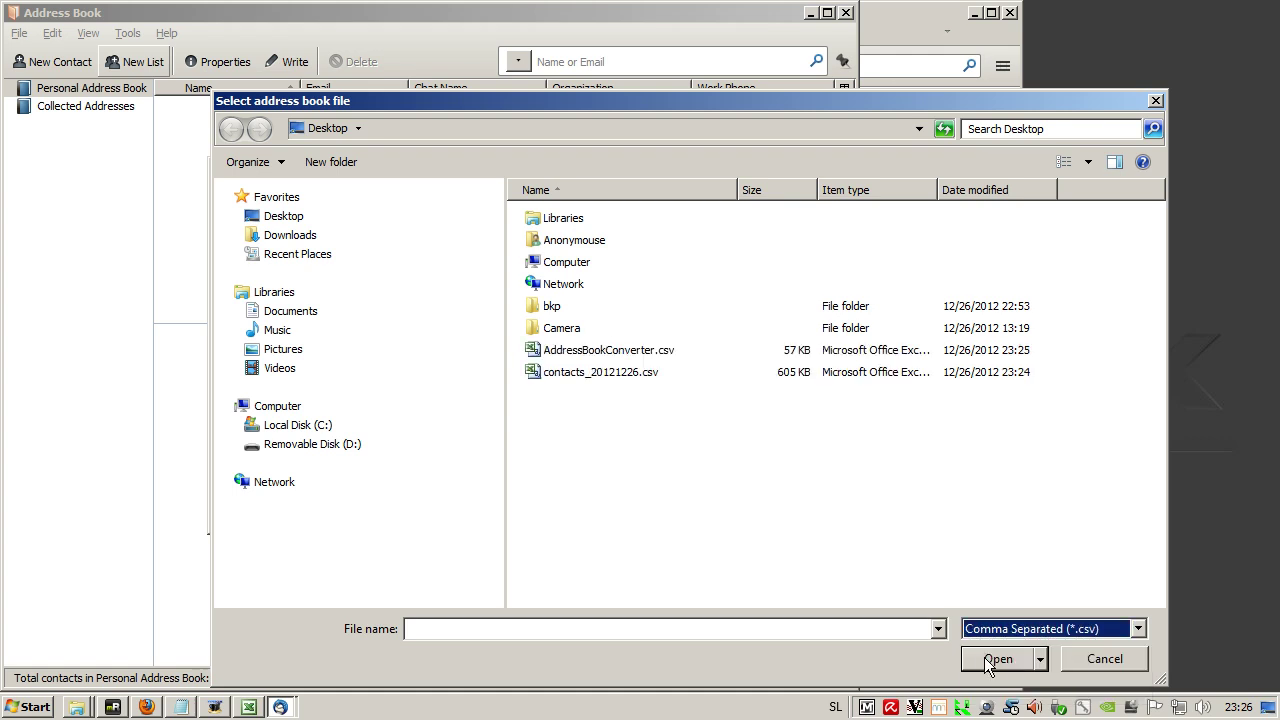
left_click(554, 356)
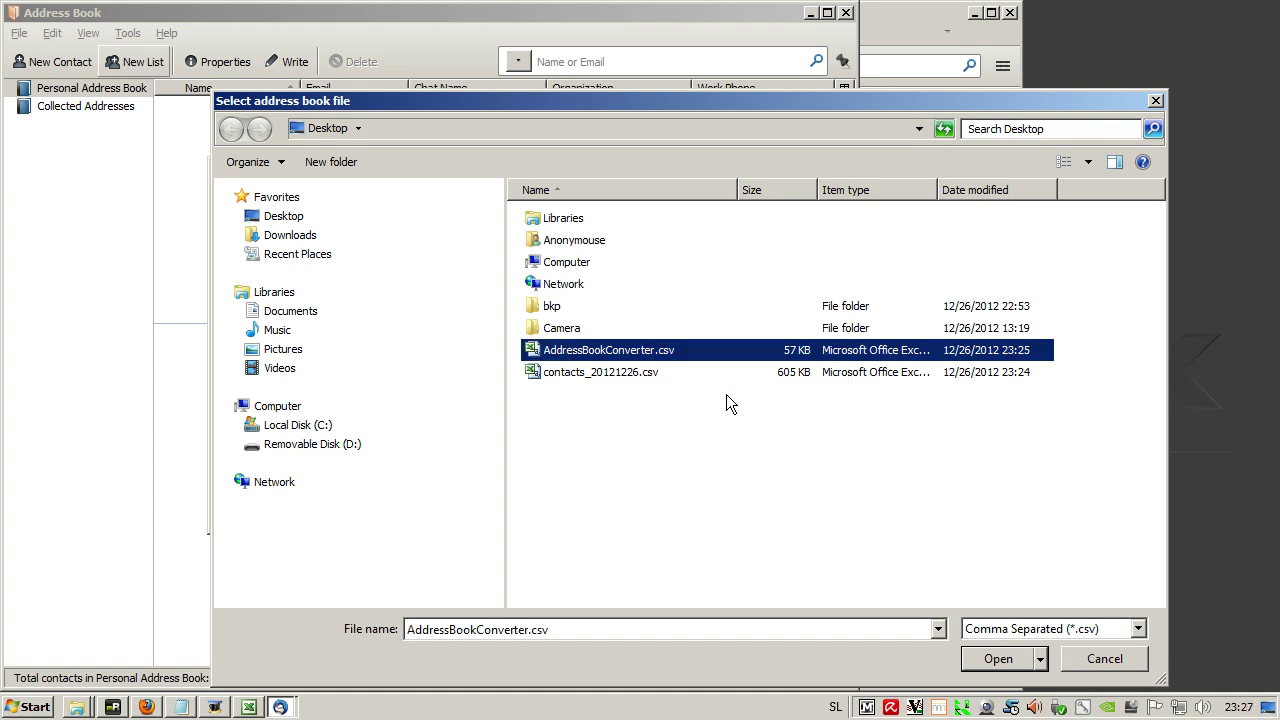
Step: Accept the field mapping, finish the import and display the 675-contact AddressBookConverter book
left_click(997, 655)
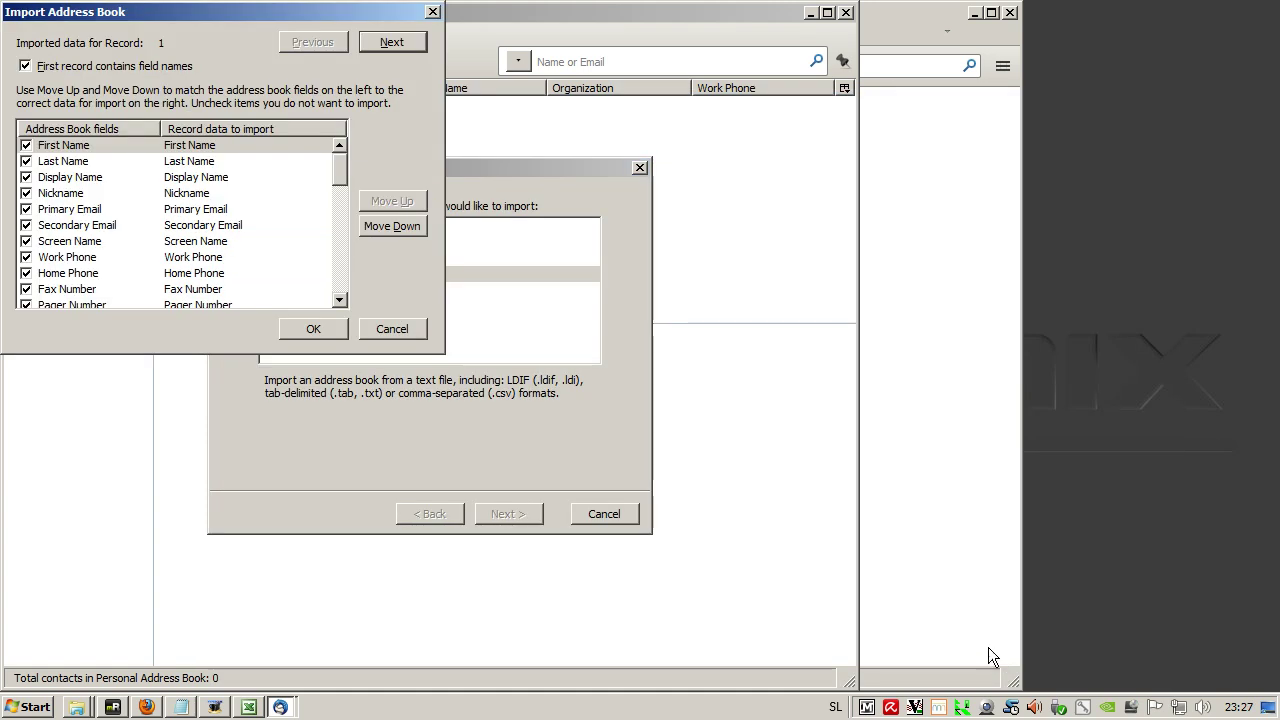
left_click(340, 165)
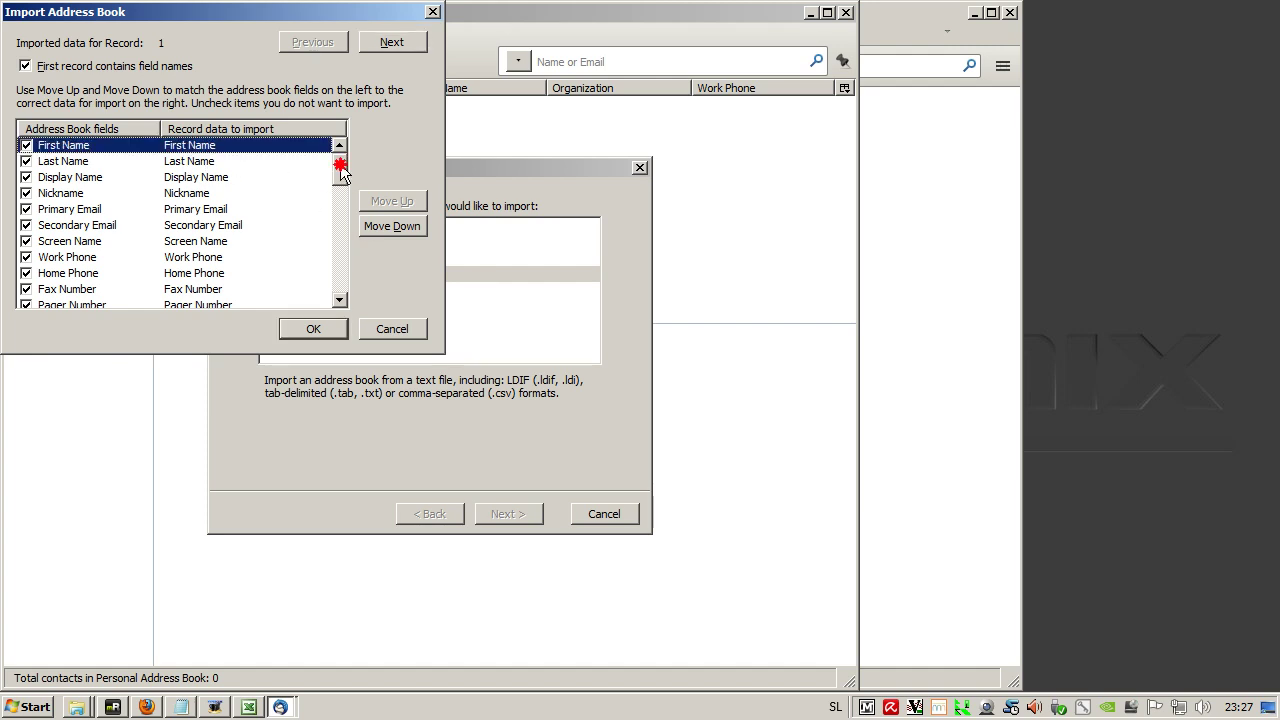
mouse_move(340, 165)
left_mouse_down()
mouse_move(342, 287)
mouse_move(342, 168)
left_mouse_up()
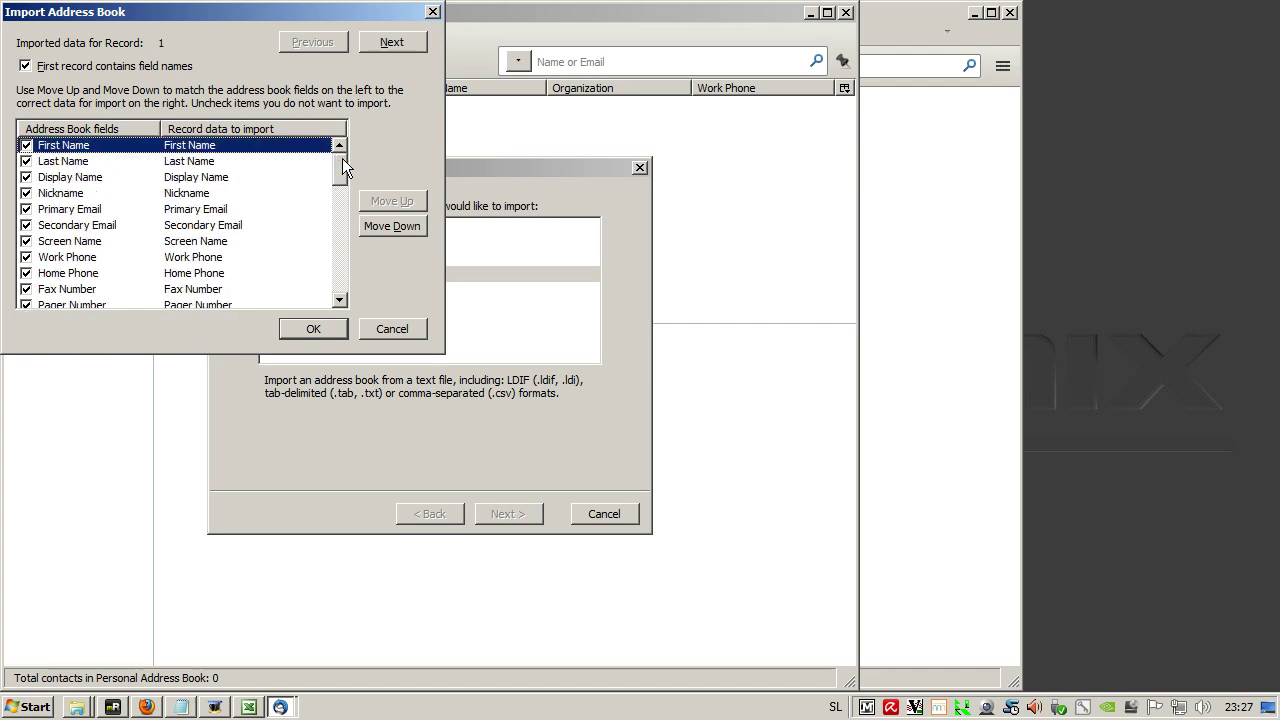
left_click(313, 328)
left_click(515, 514)
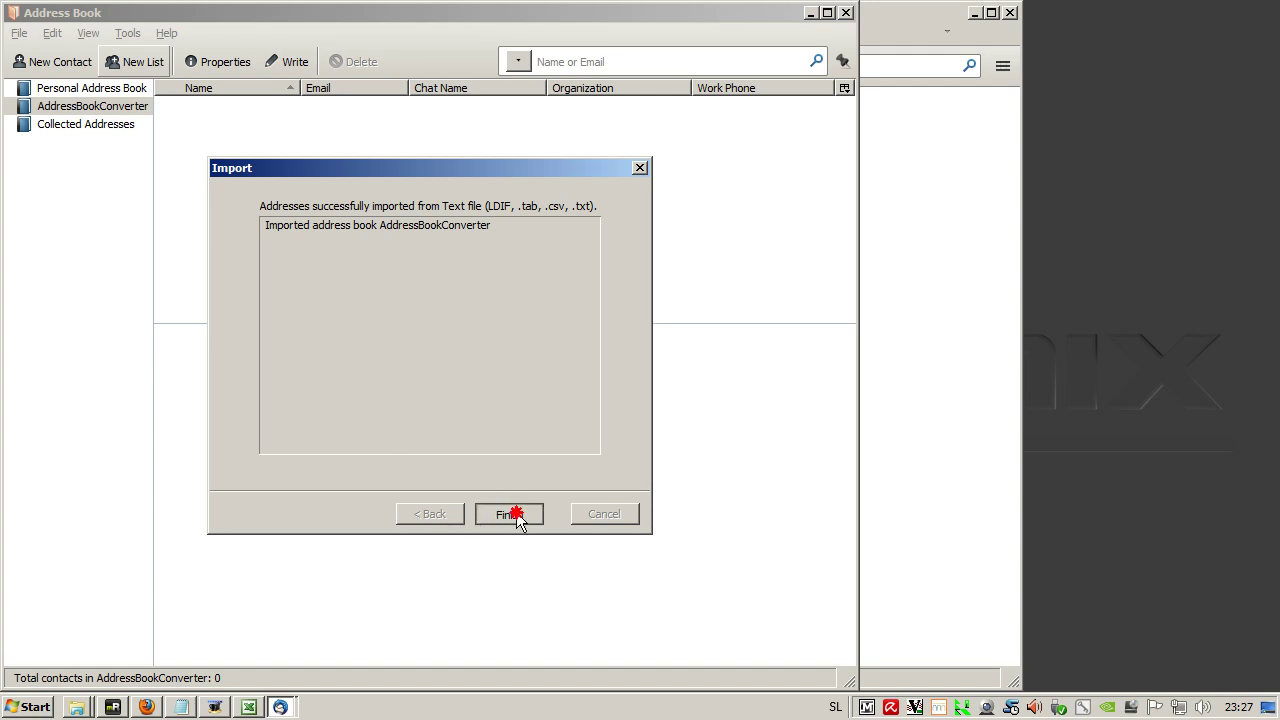
left_click(78, 125)
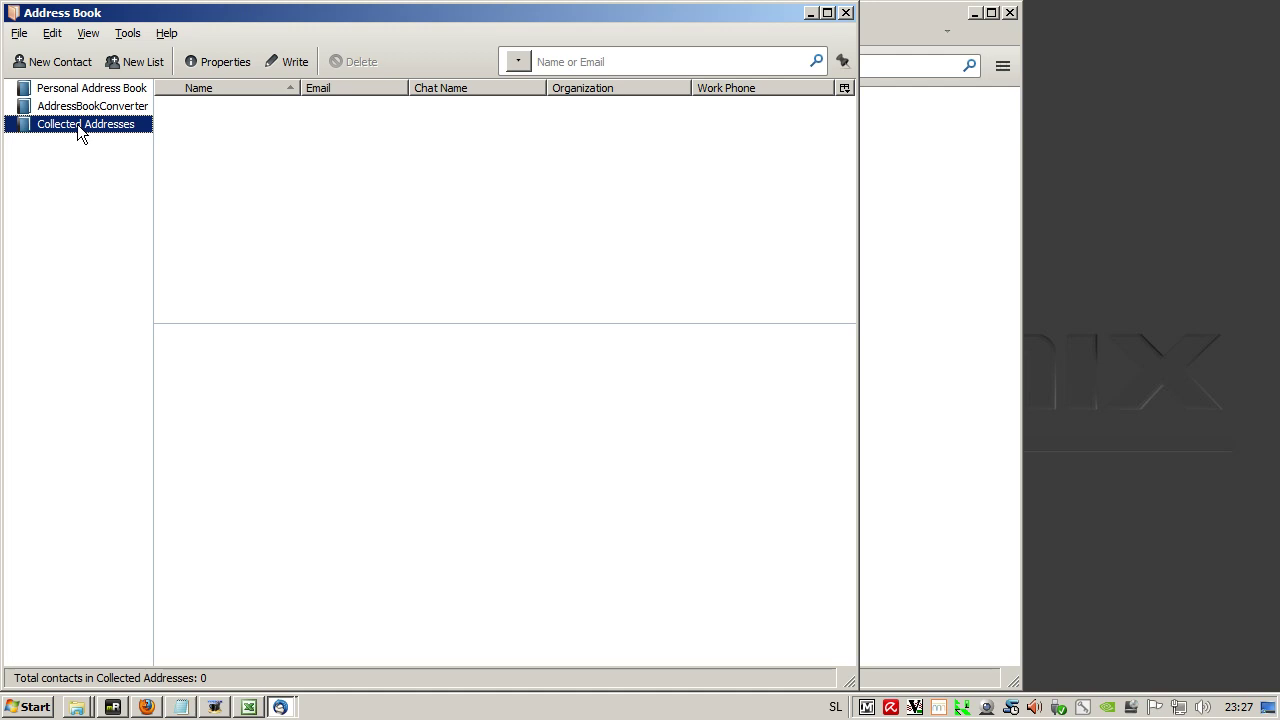
left_click(80, 108)
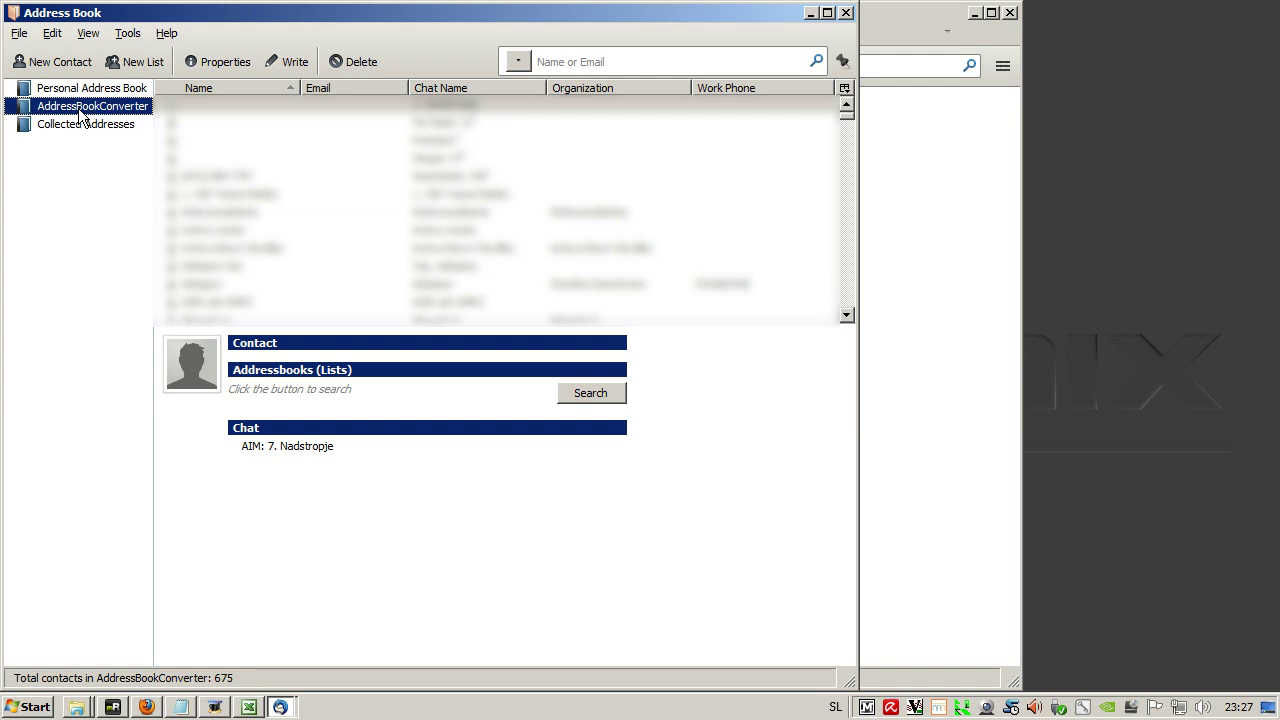
Step: Select all 675 AddressBookConverter contacts and bring up their Export options
left_click(260, 104)
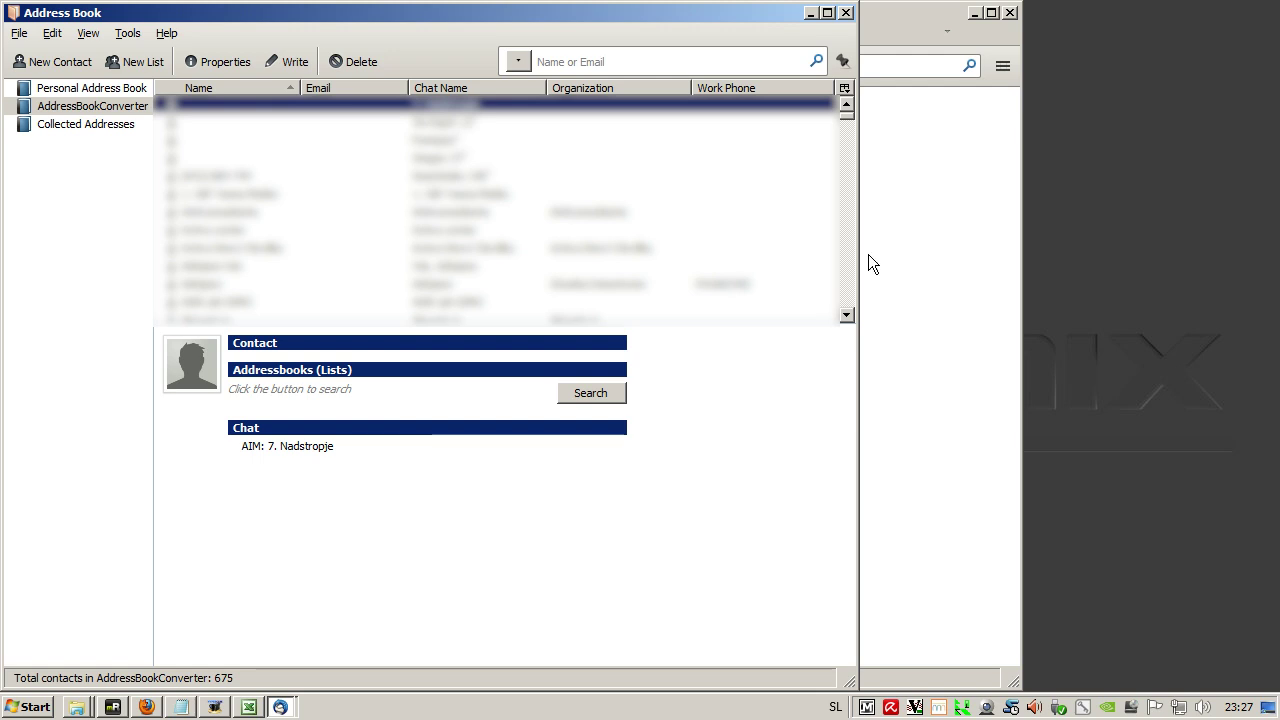
left_click_drag(847, 122, 849, 314)
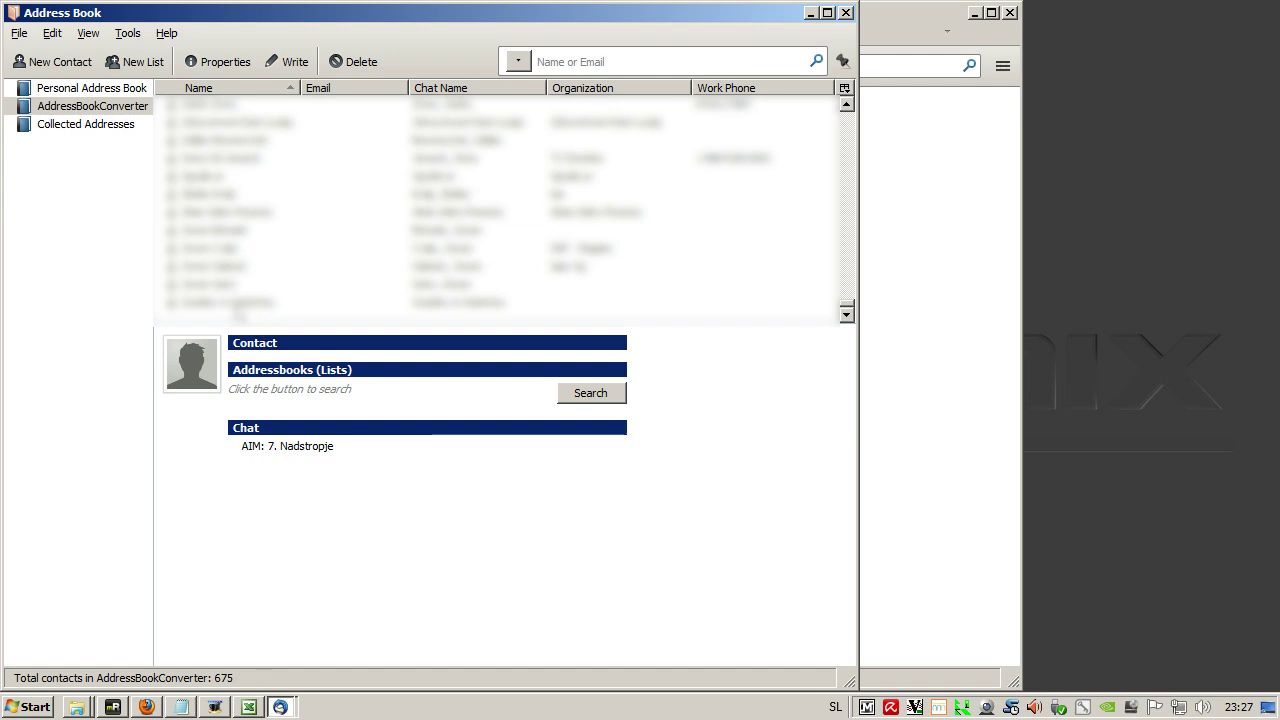
key("ctrl+a")
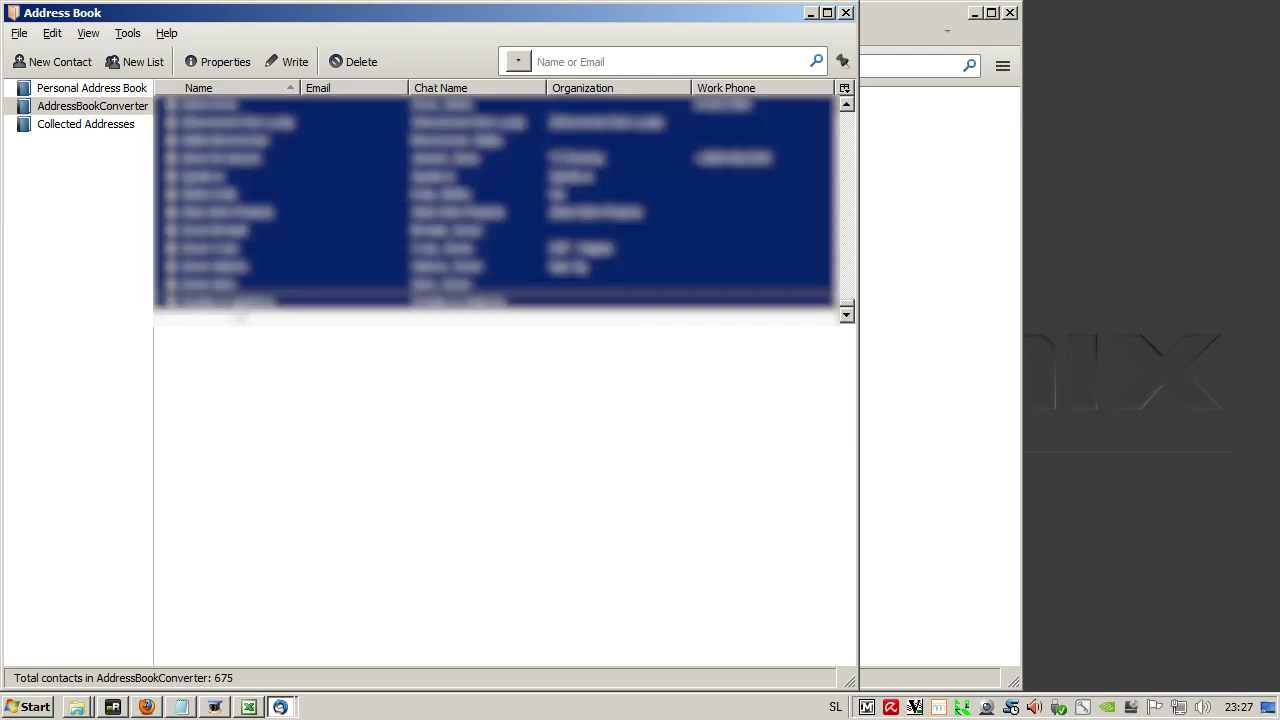
right_click(240, 313)
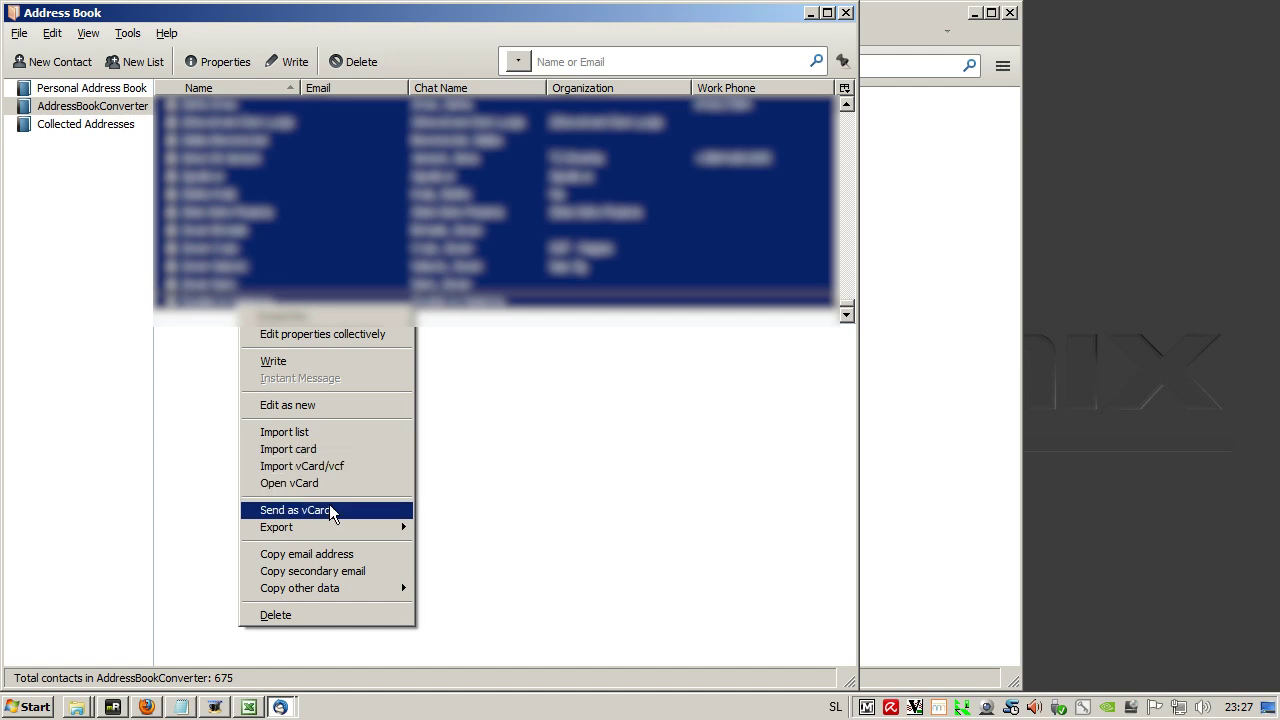
mouse_move(337, 528)
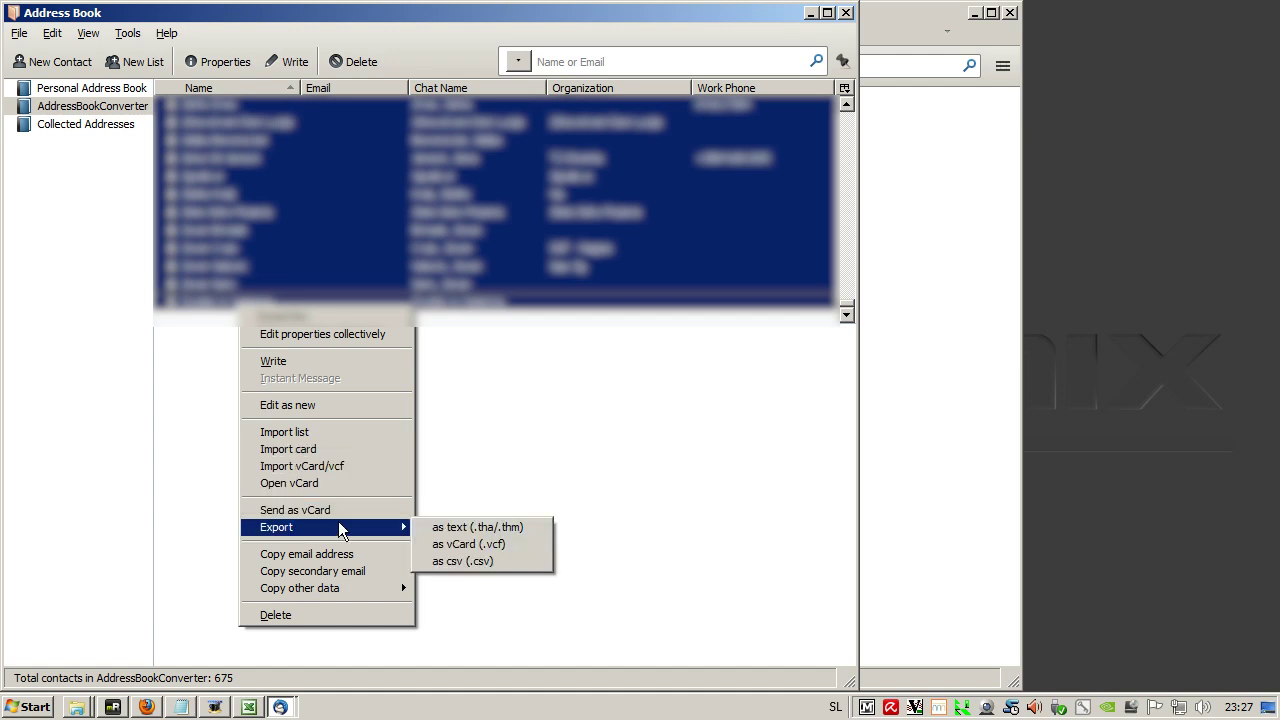
Step: Export the contacts as vCard (.vcf) into a new Desktop folder named vCard
left_click(481, 544)
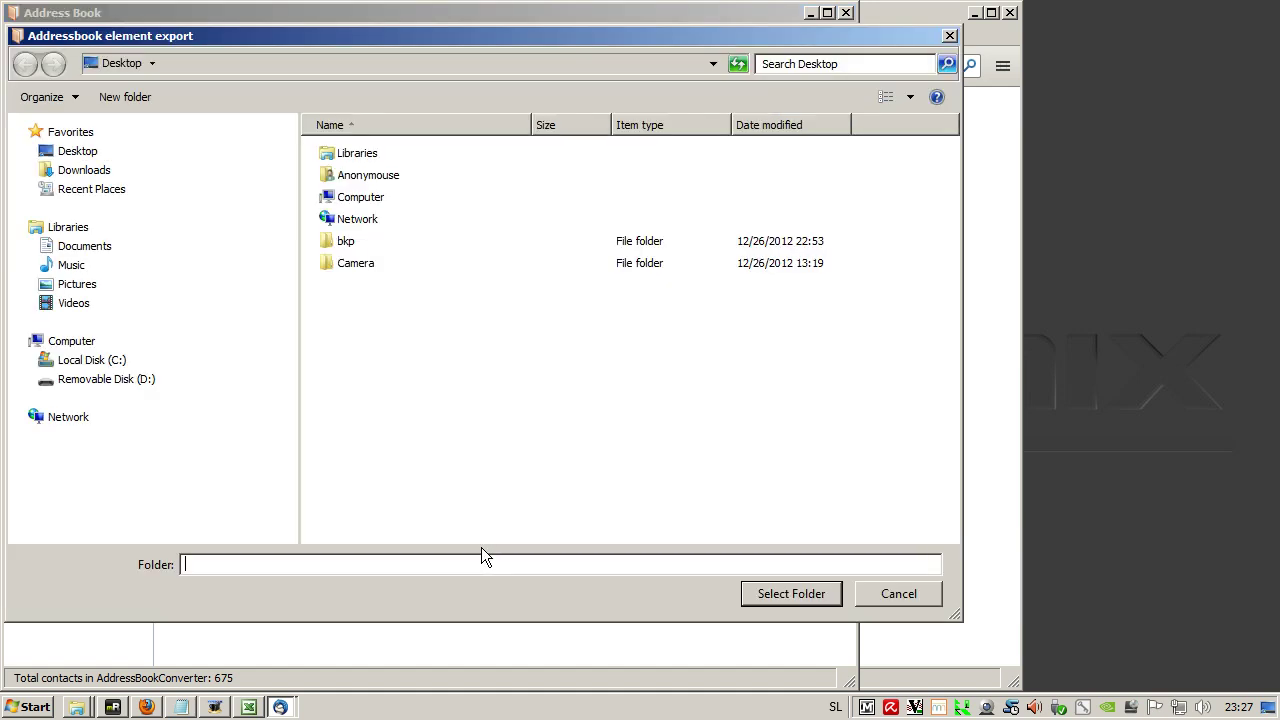
right_click(406, 350)
mouse_move(455, 502)
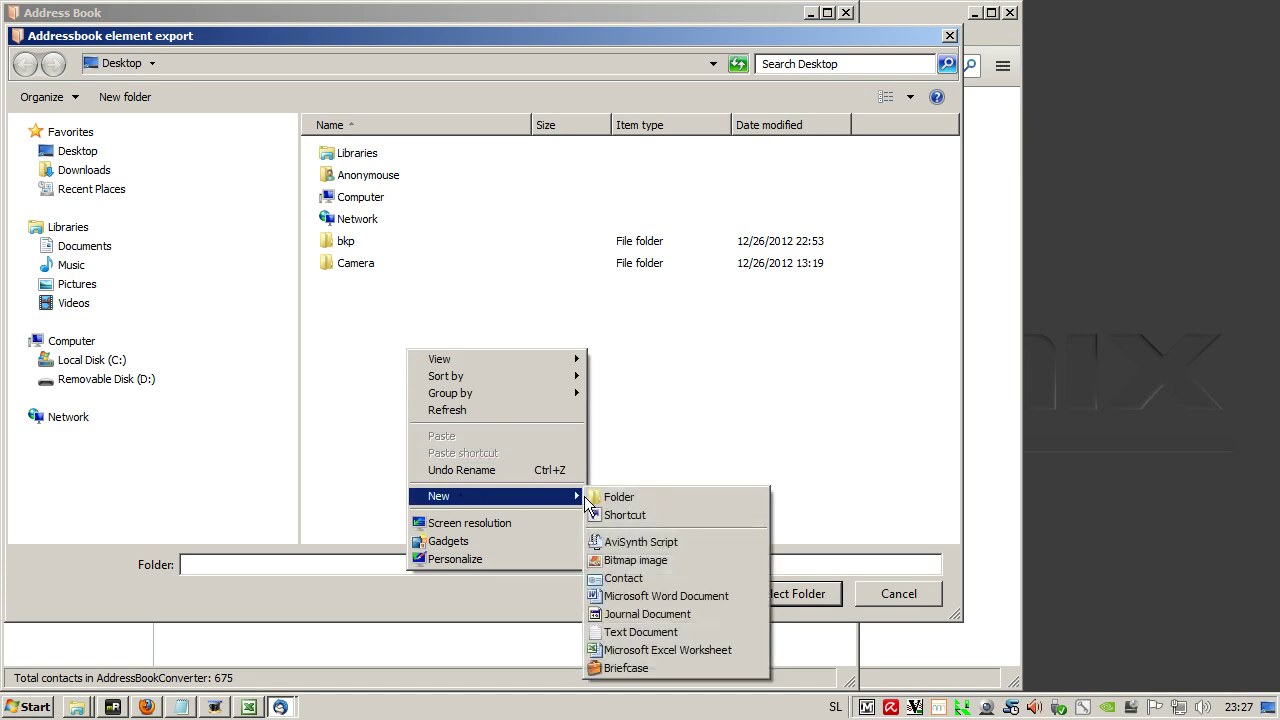
left_click(611, 497)
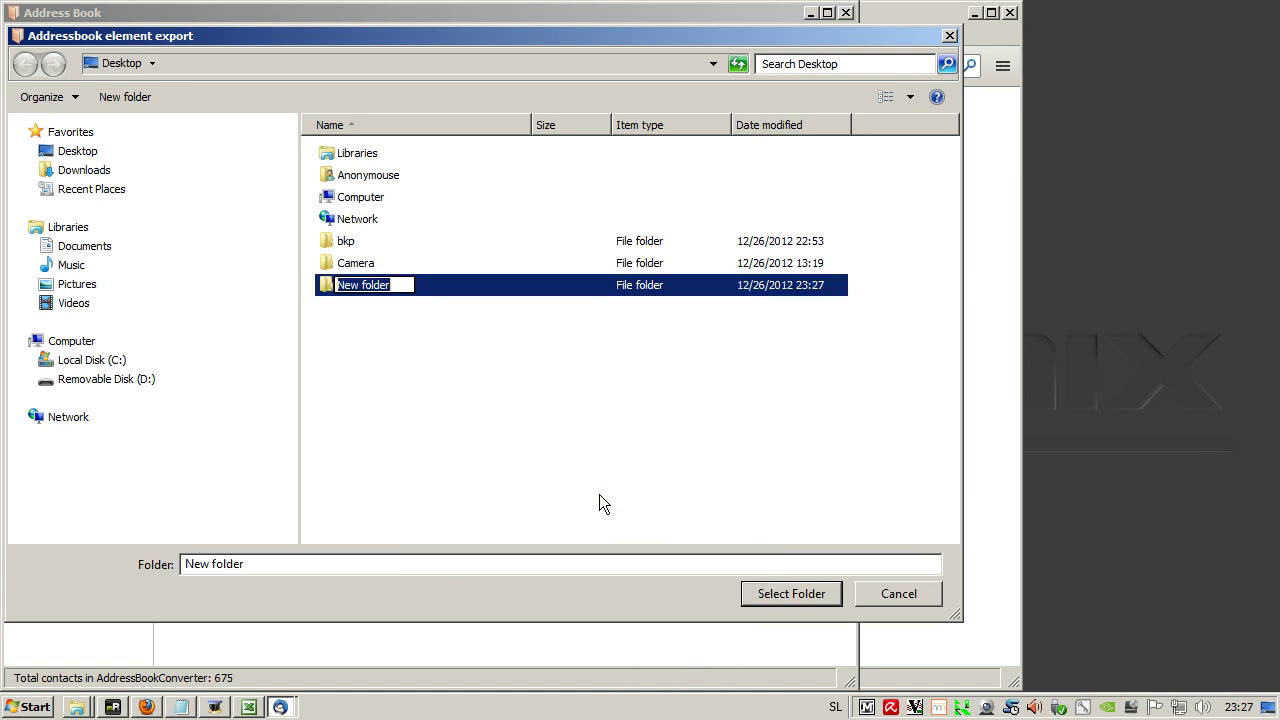
type("v")
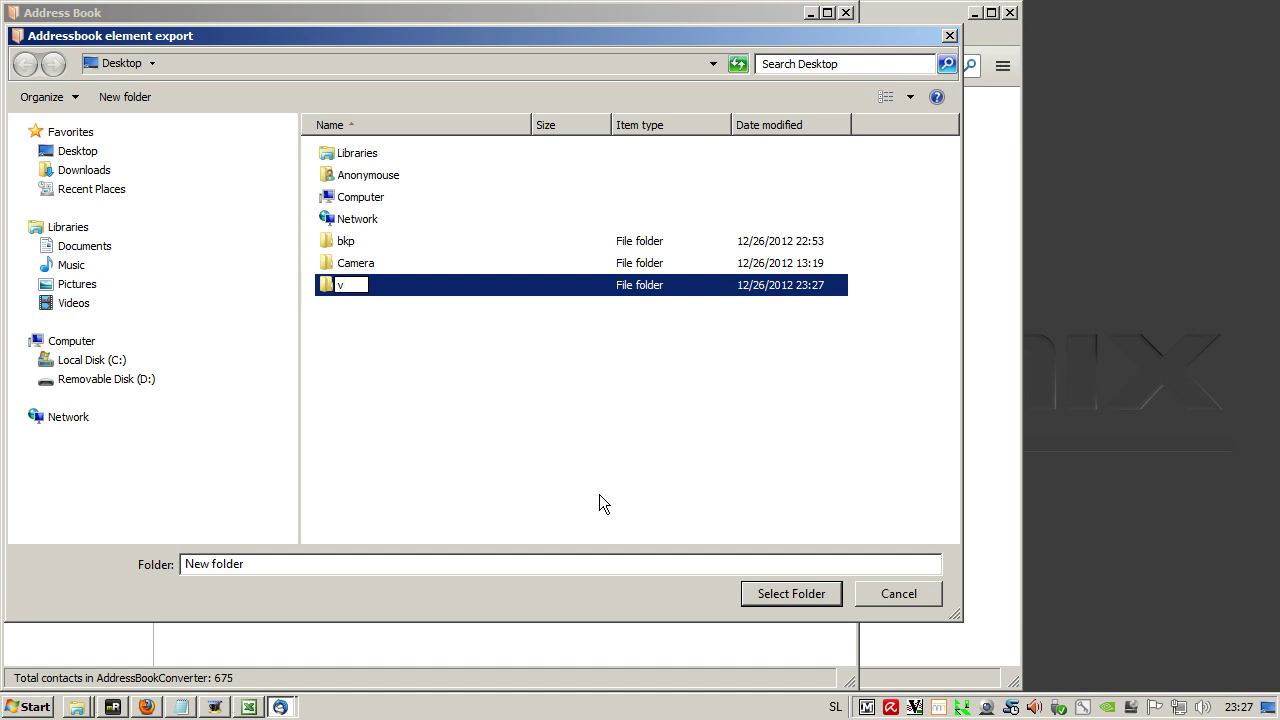
type("Card")
key("Return")
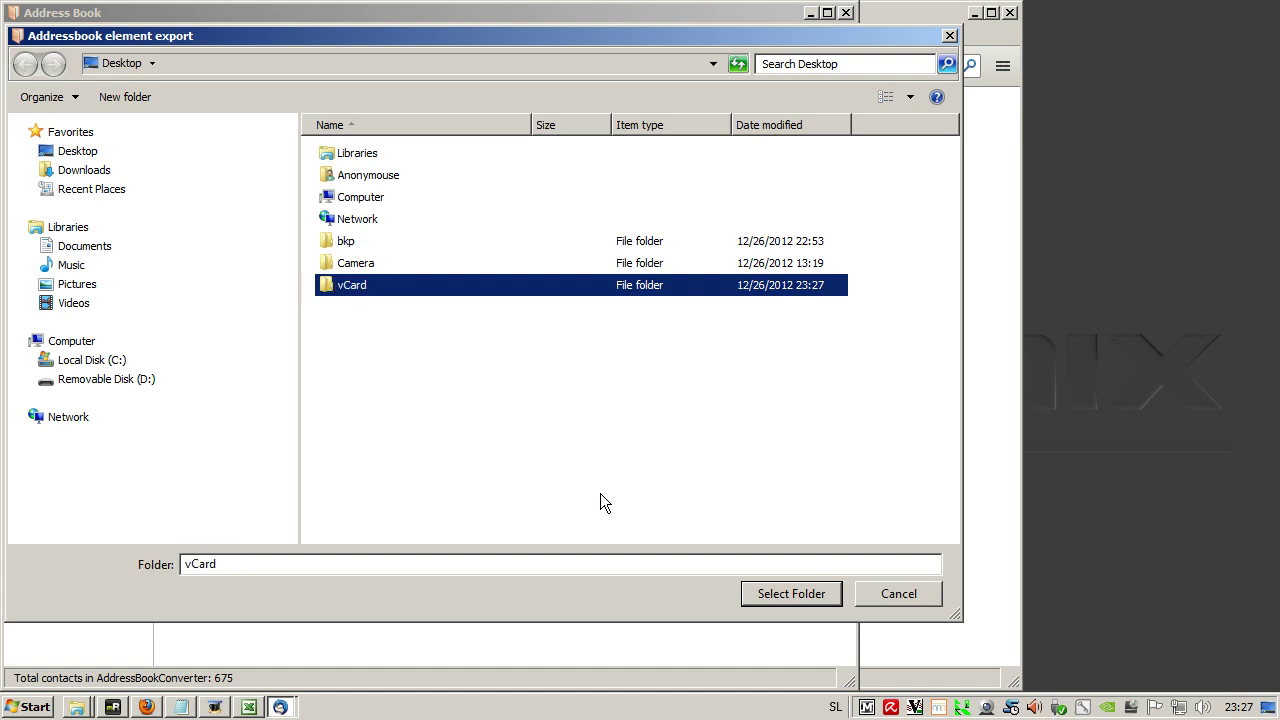
key("Return")
left_click(790, 593)
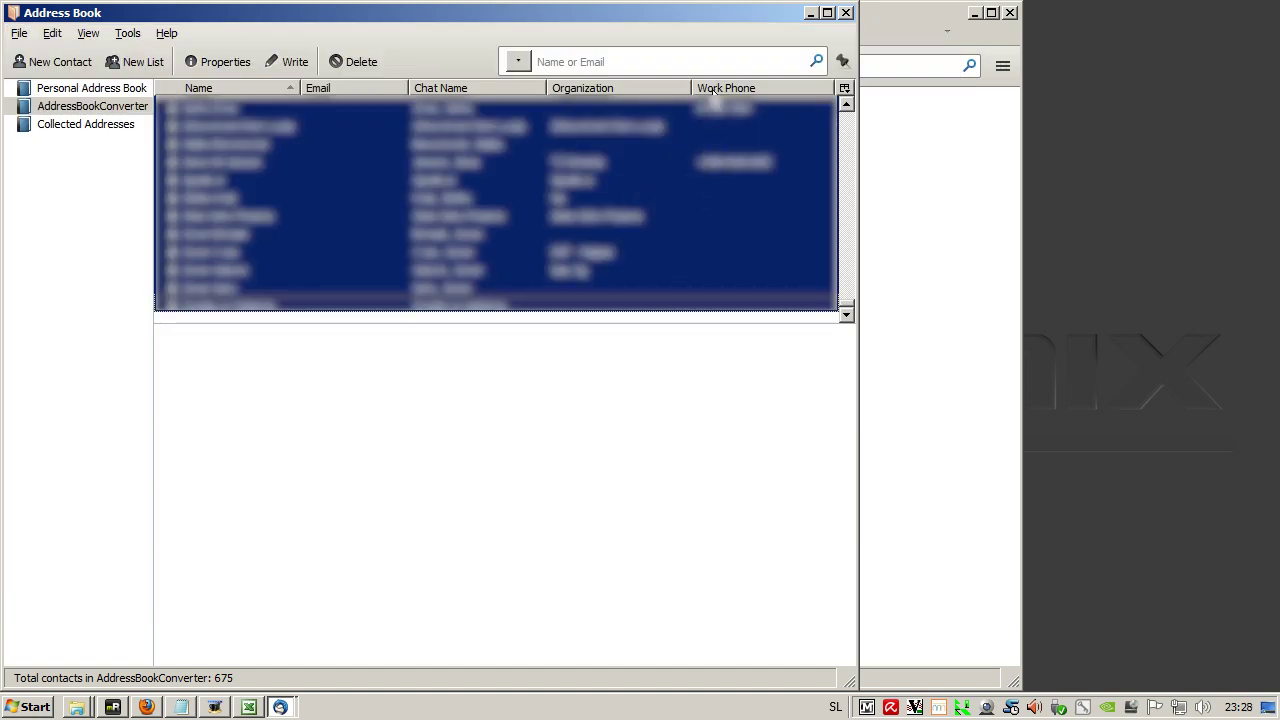
Step: Minimize the Address Book, Thunderbird and ThunderbirdPortable windows
left_click(808, 15)
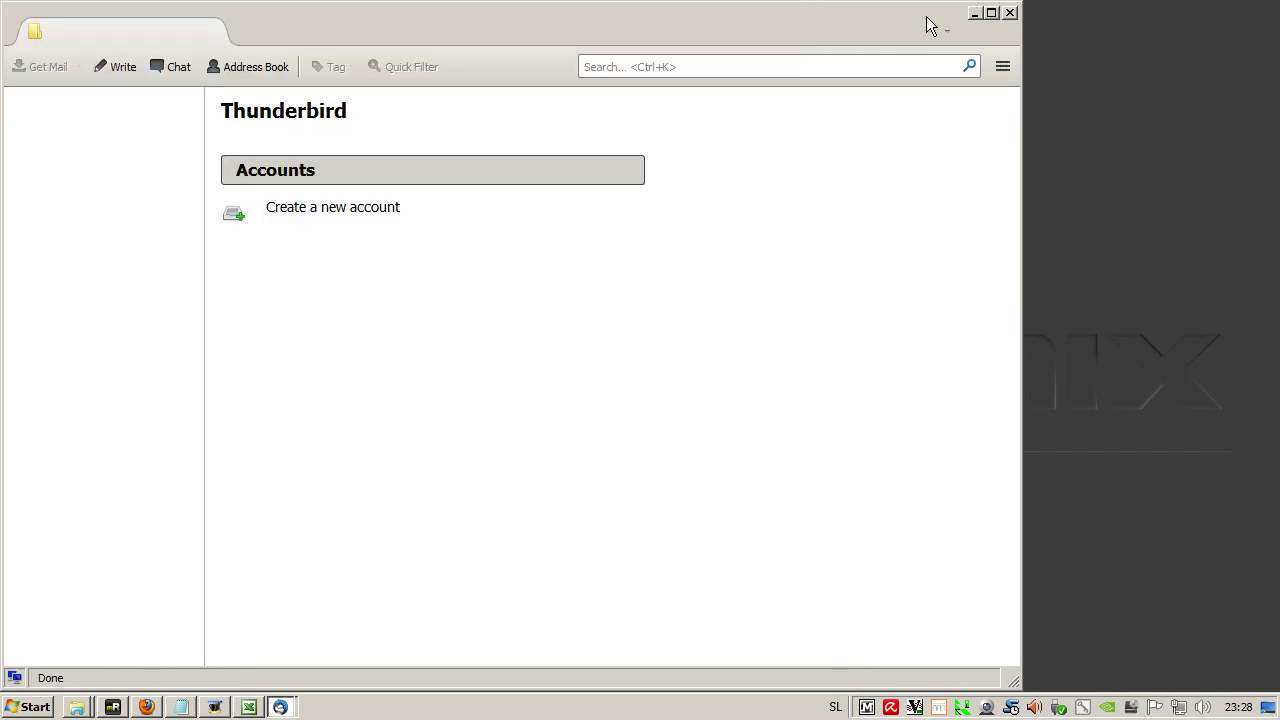
left_click(975, 16)
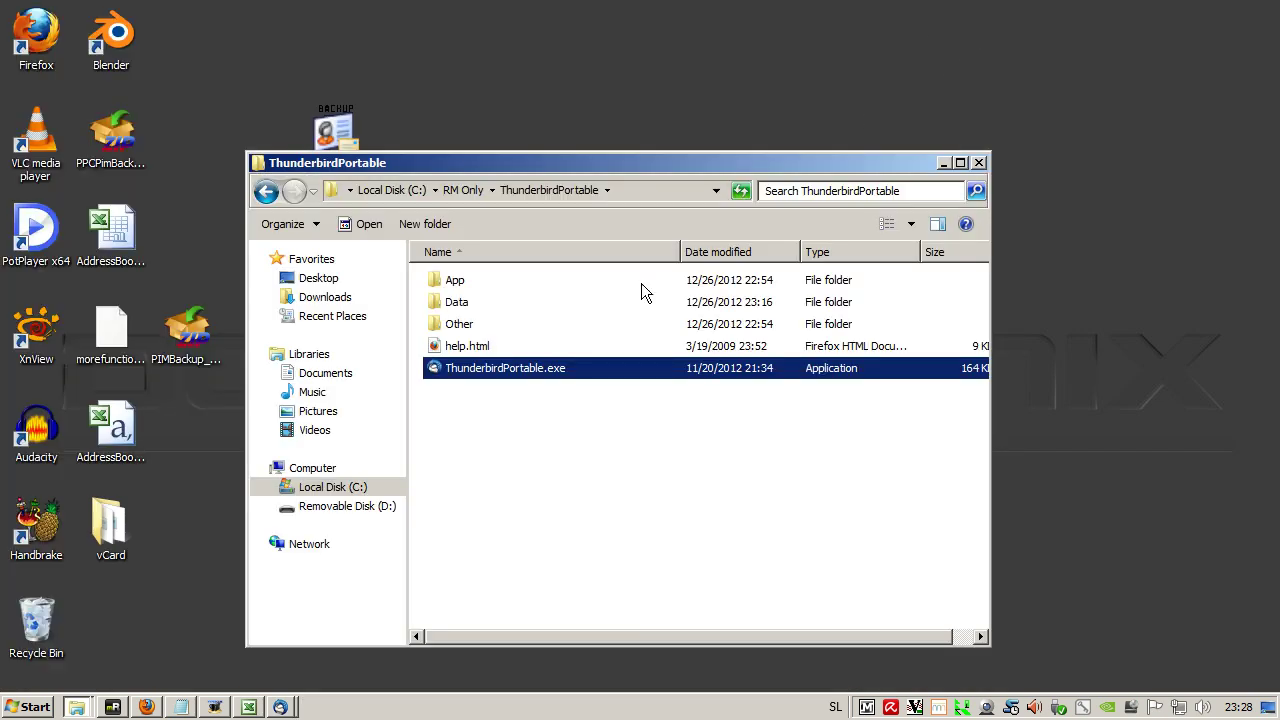
left_click(945, 163)
Step: Inspect the desktop vCard folder's exported files, close it and select the folder
double_click(94, 541)
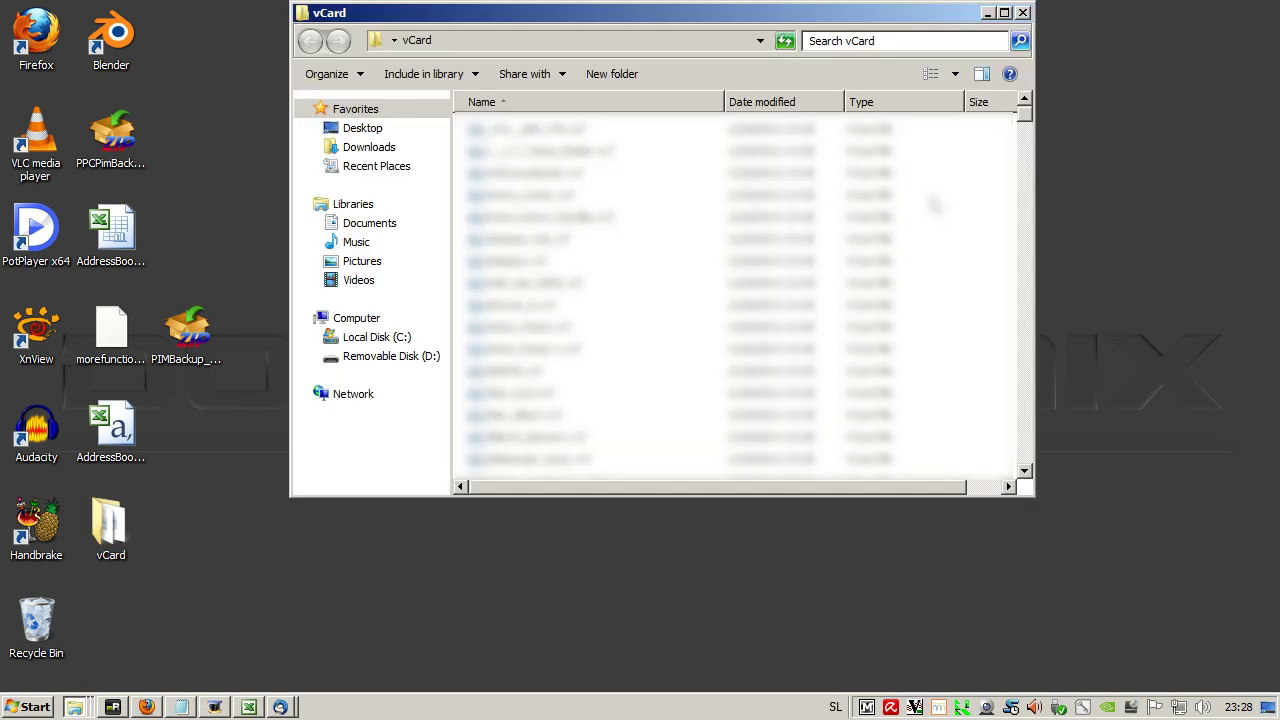
left_click(1022, 13)
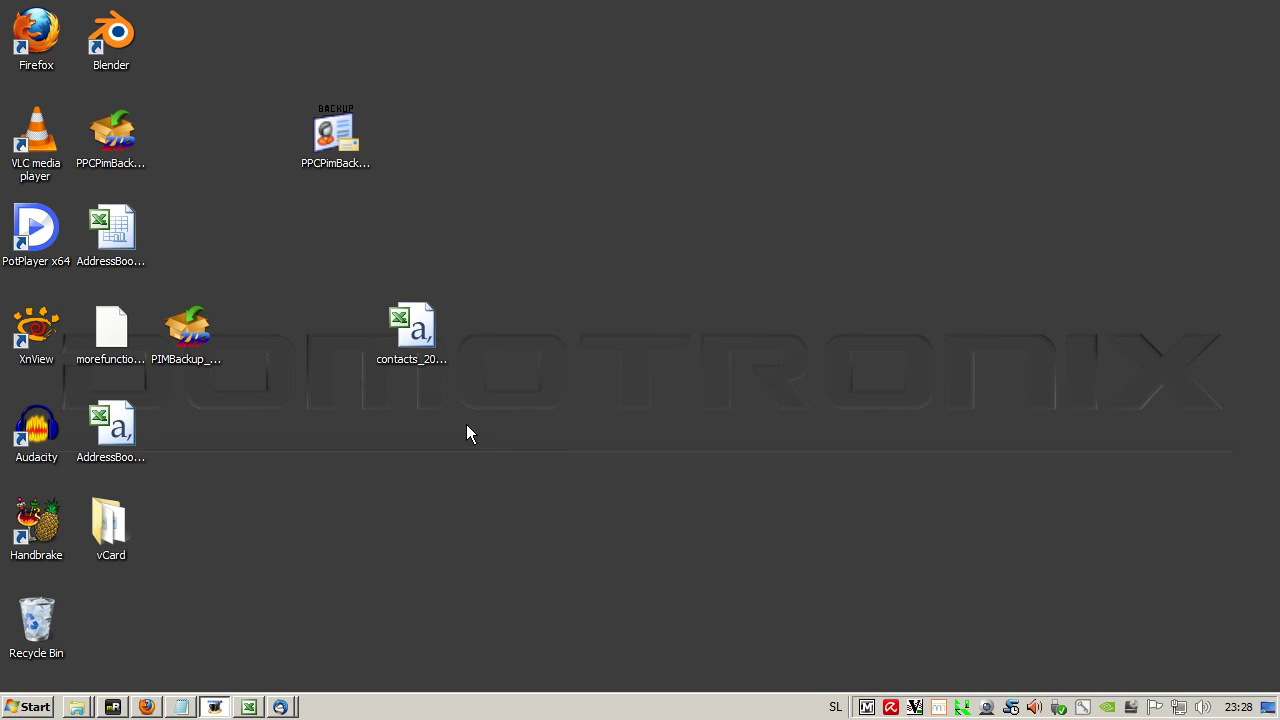
left_click(110, 530)
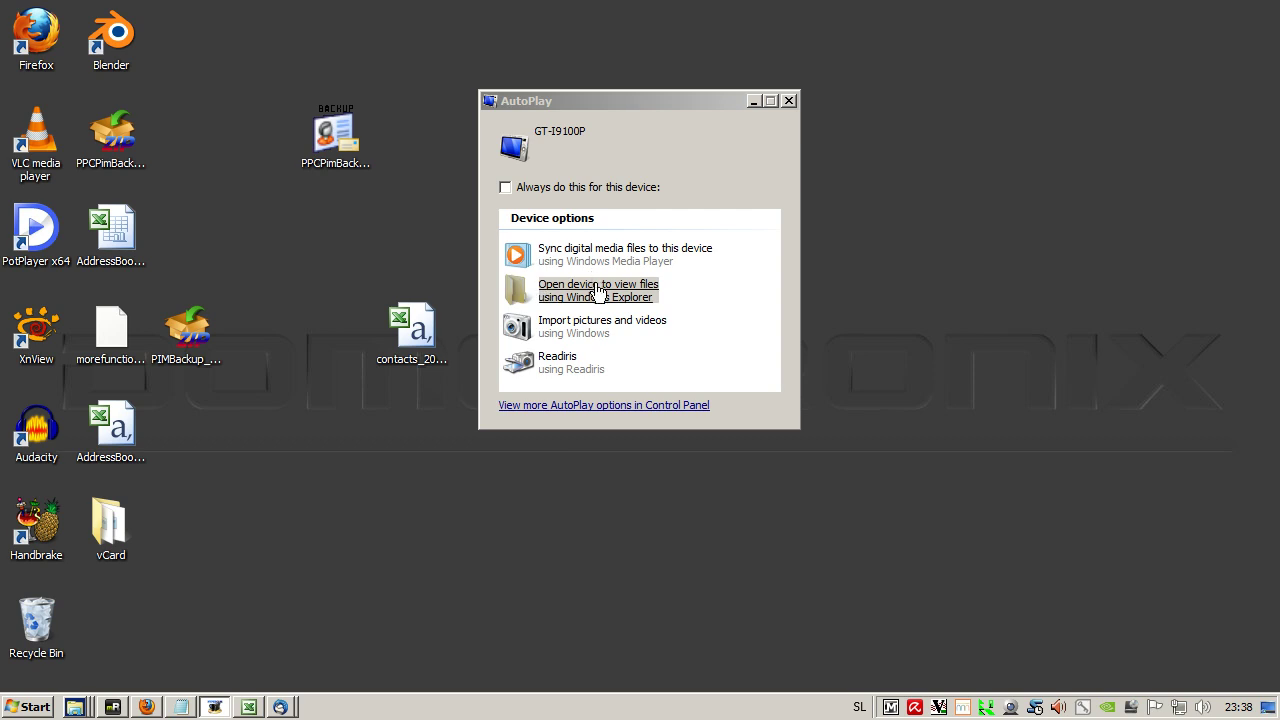
Step: Copy the vCard folder onto the GT-I9100P's Card storage, confirming the copy for all files
left_click(595, 287)
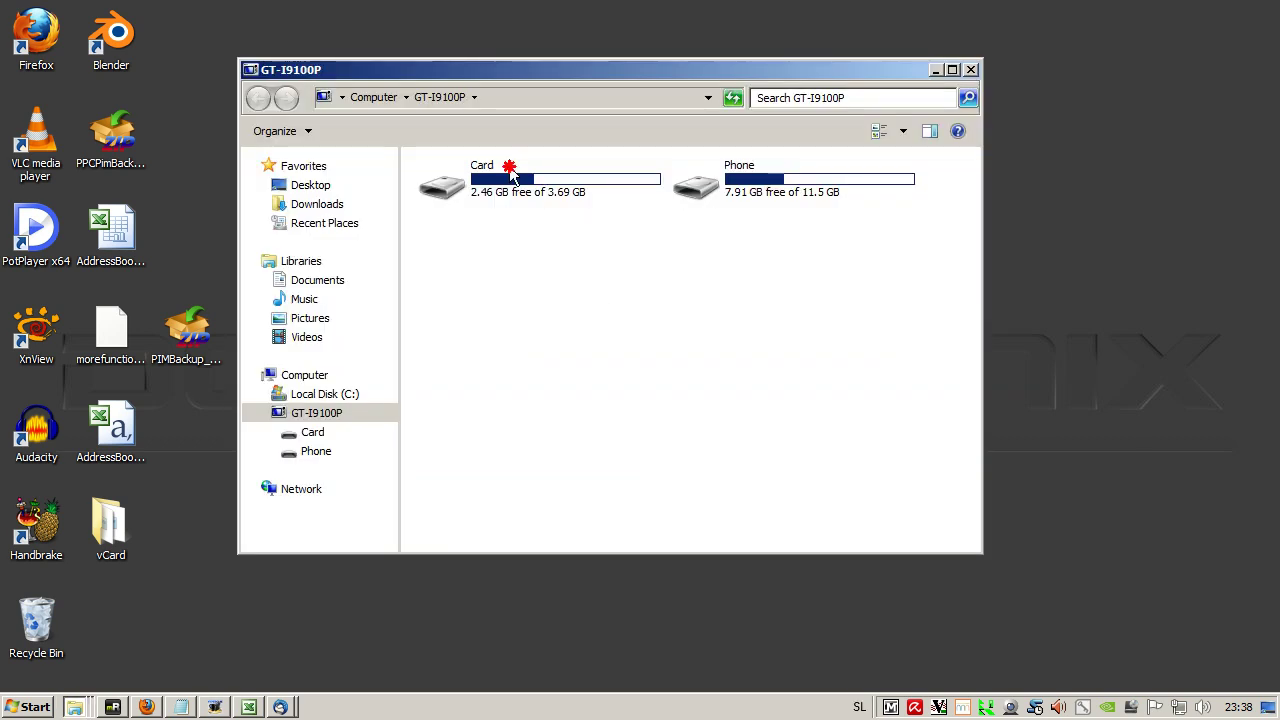
double_click(505, 168)
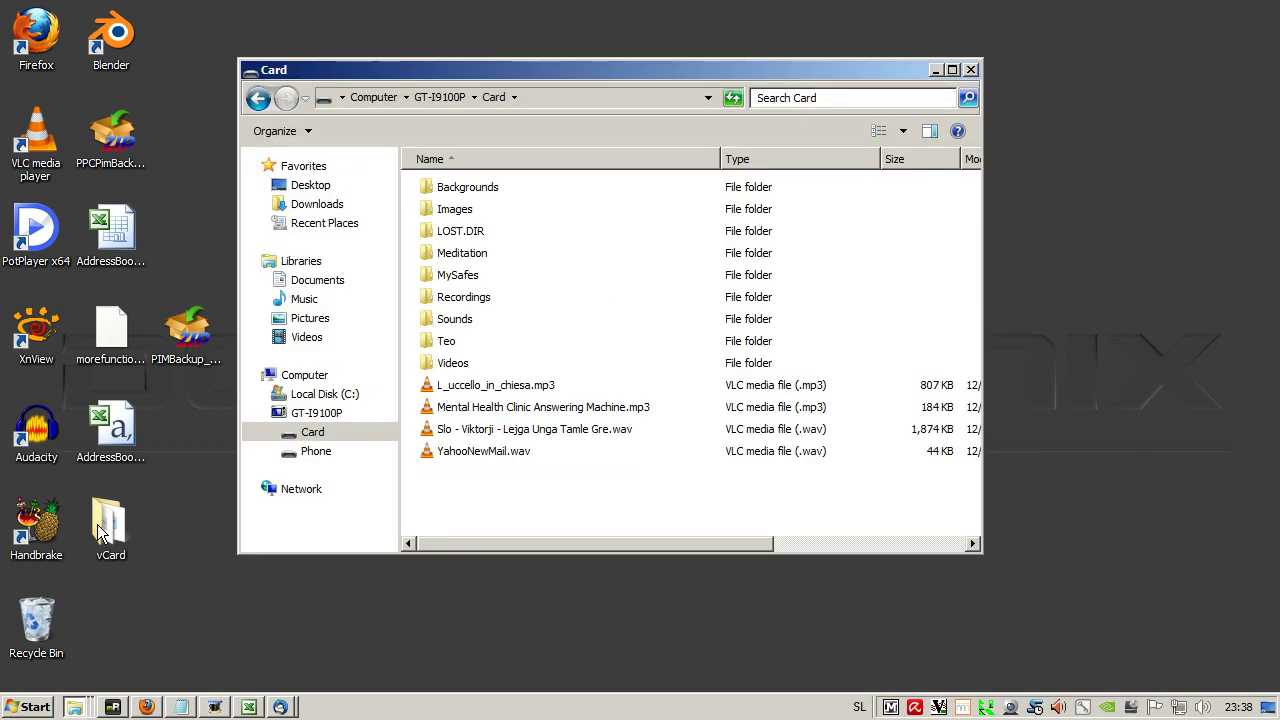
left_click_drag(100, 522, 508, 502)
left_click(524, 505)
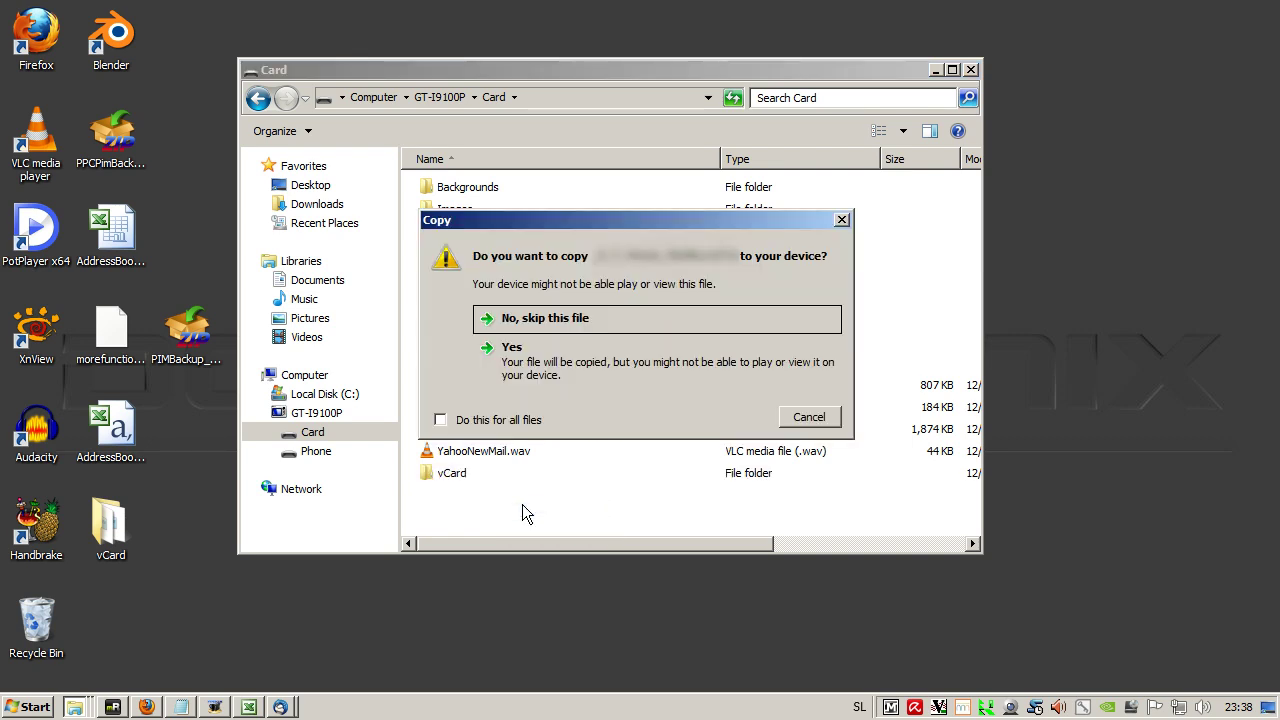
left_click(440, 420)
left_click(580, 372)
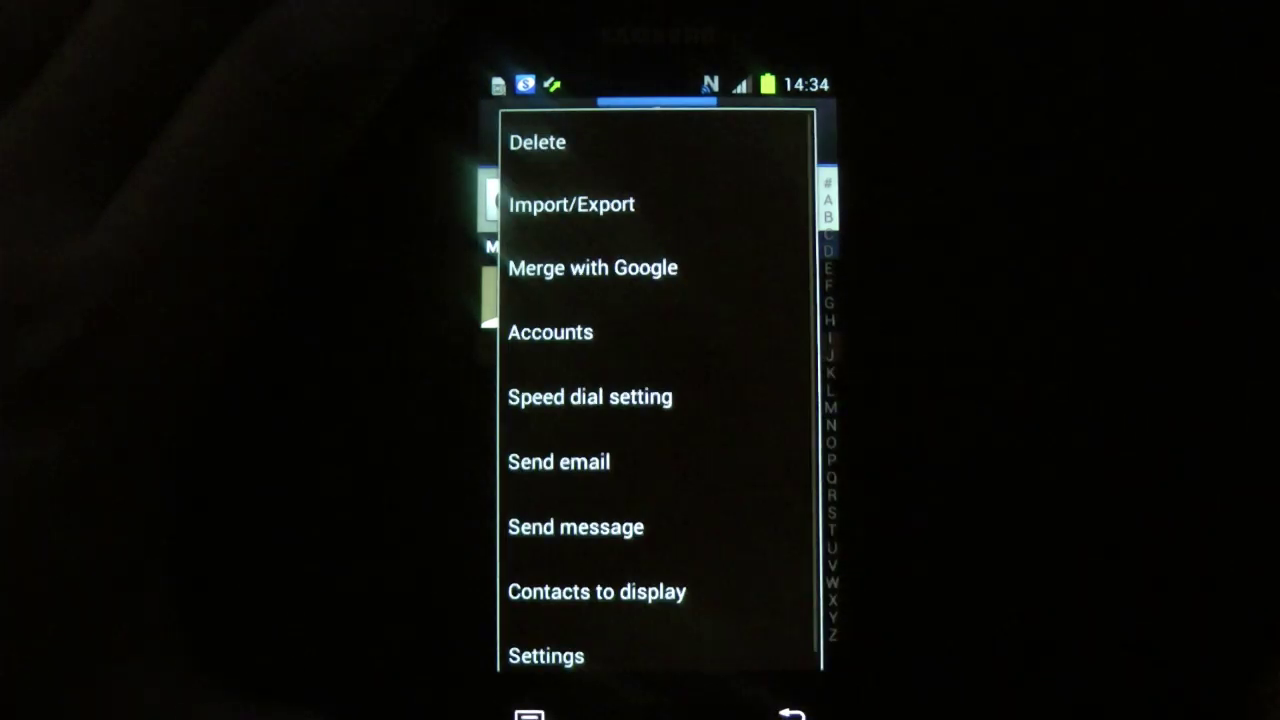
Step: Import all vCard files from the SD card into Contacts via Import/Export
left_click(571, 204)
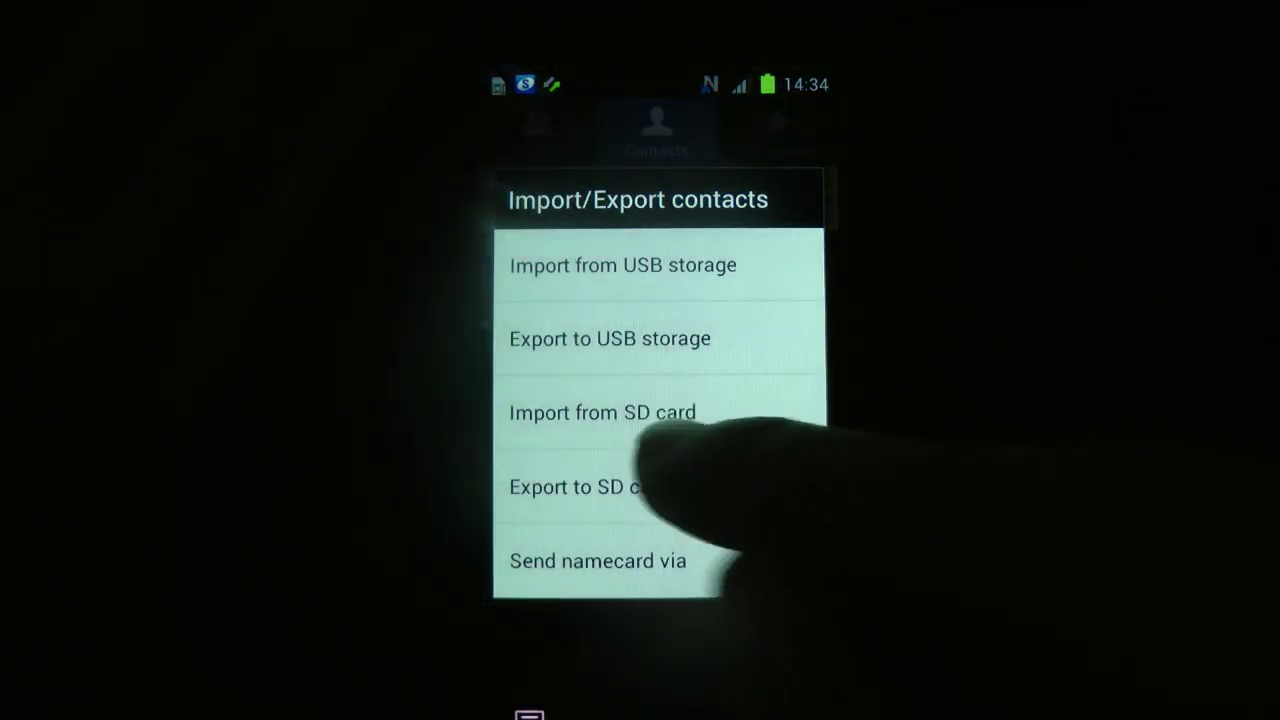
left_click(680, 414)
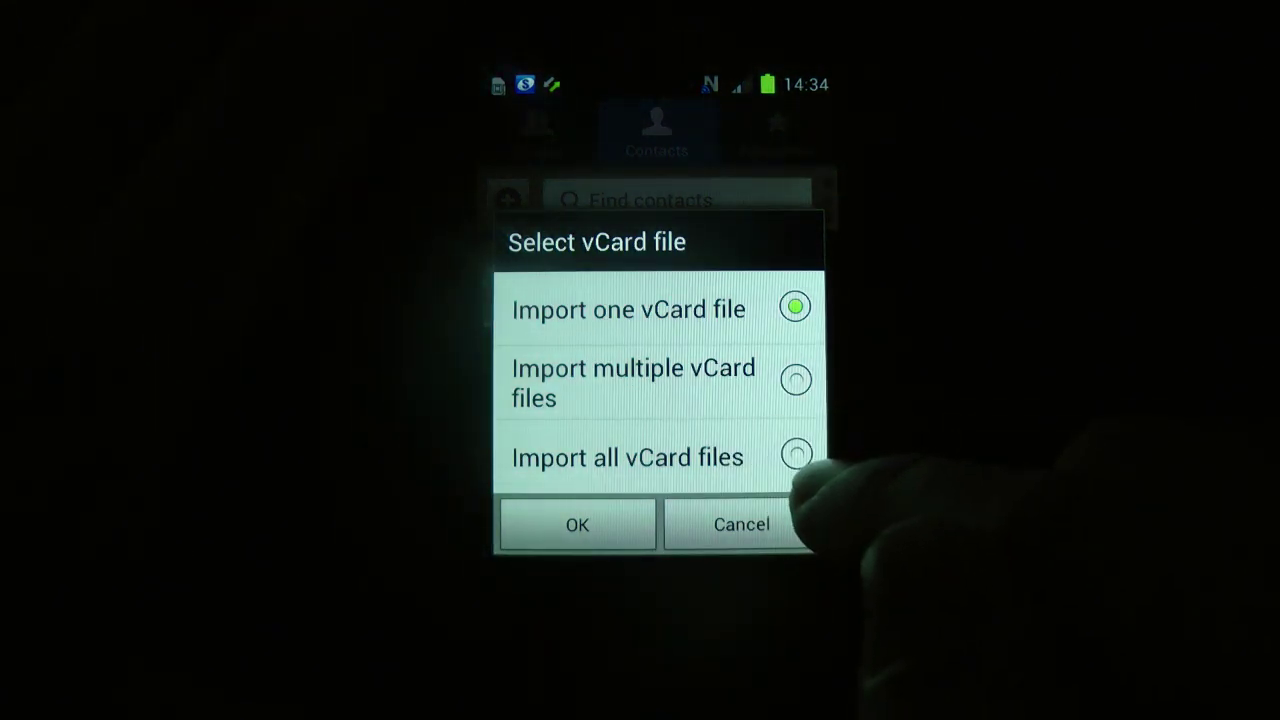
left_click(796, 456)
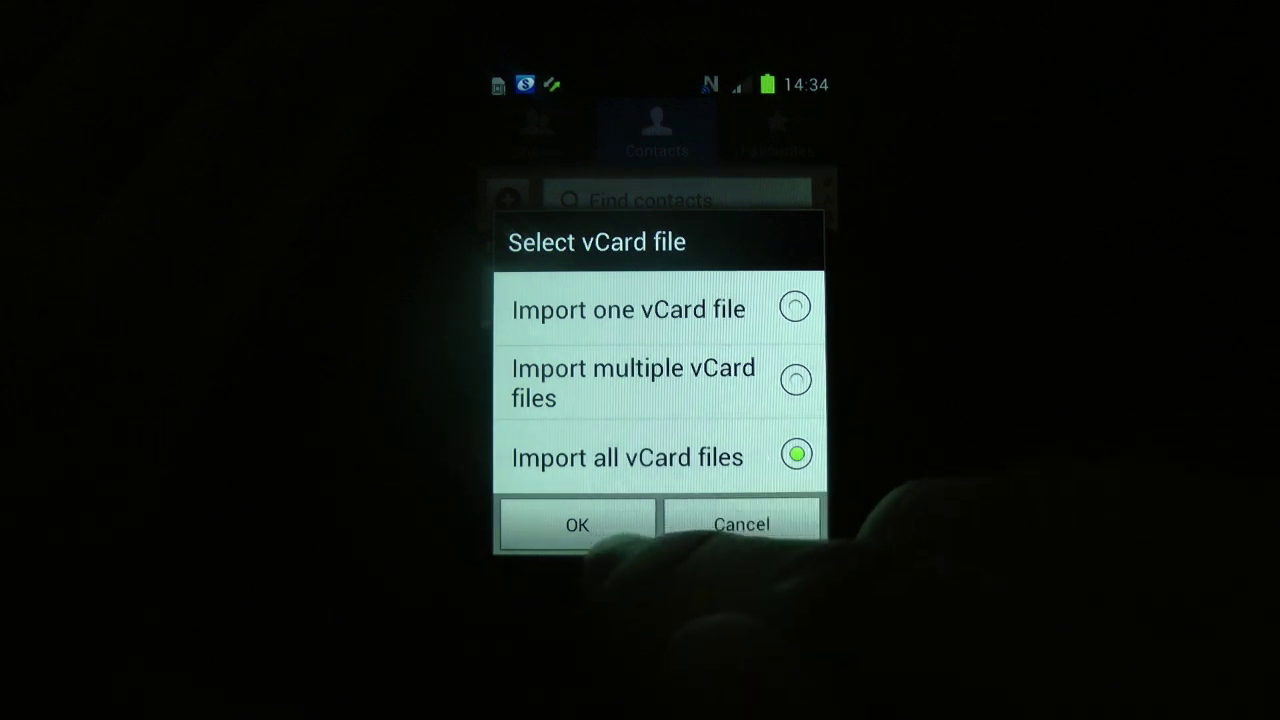
left_click(577, 525)
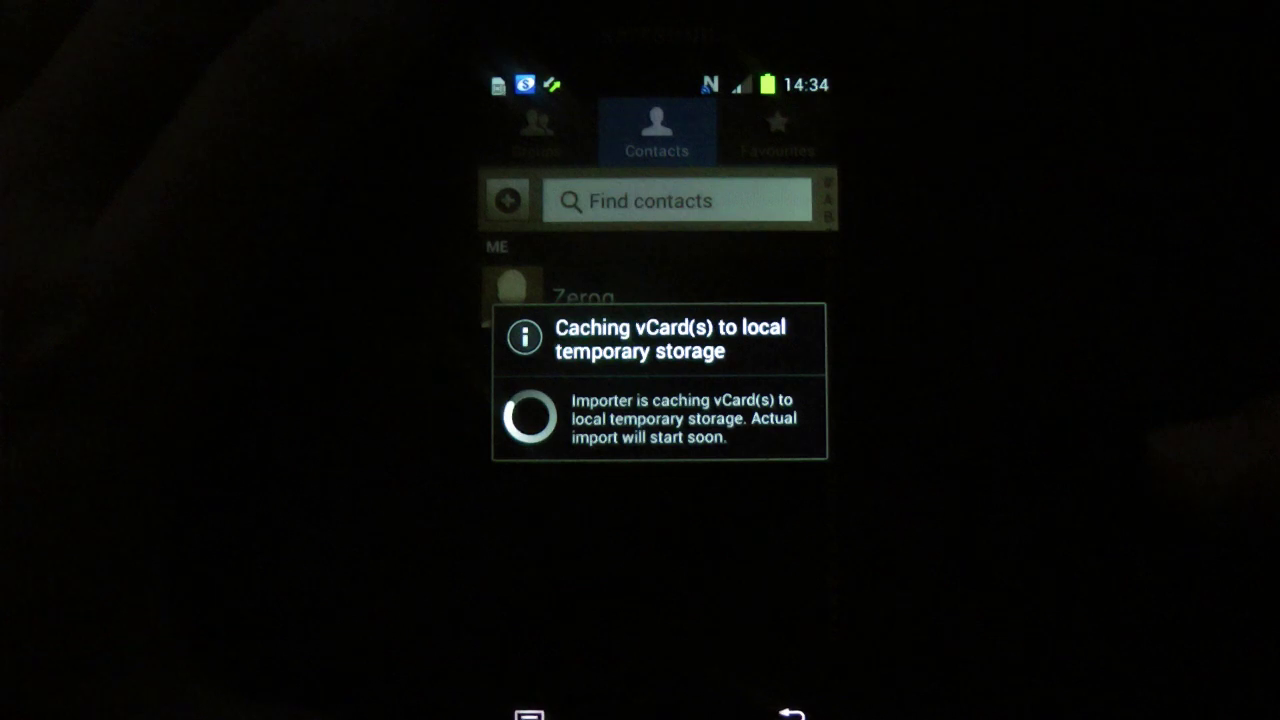